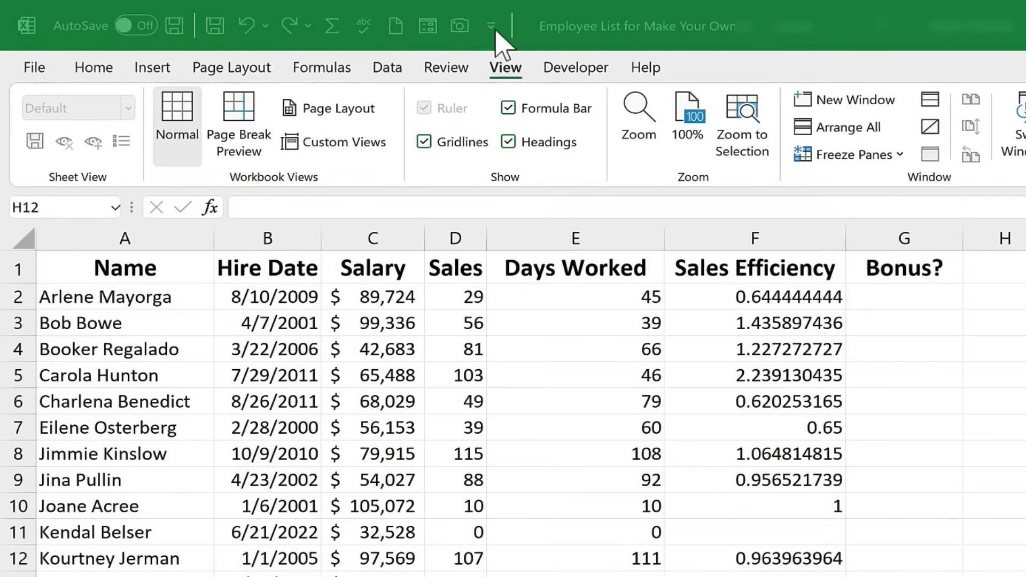
- Open Excel Options at the Customize the Ribbon page from the toolbar's shortcut menu
click(492, 27)
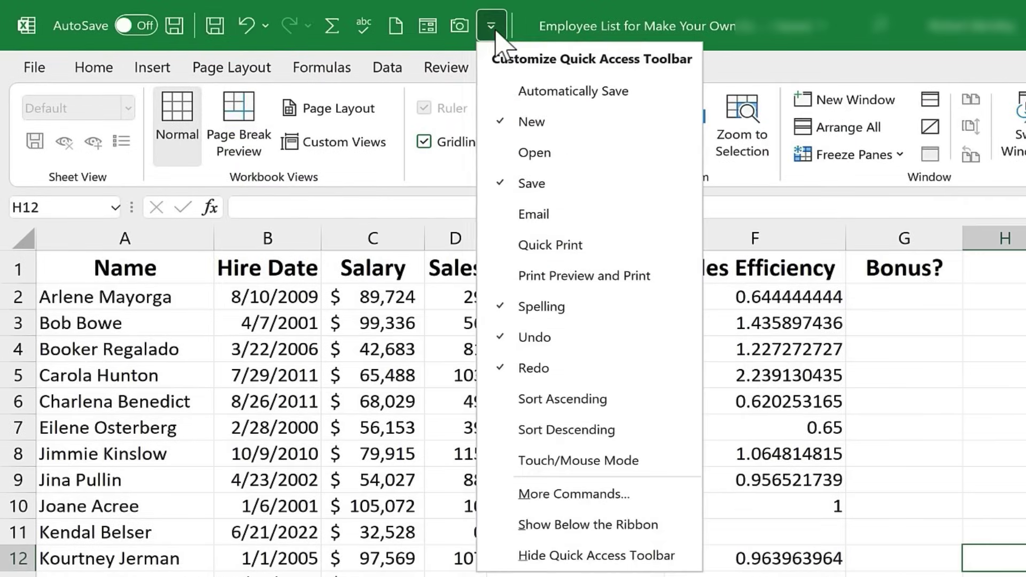
click(495, 32)
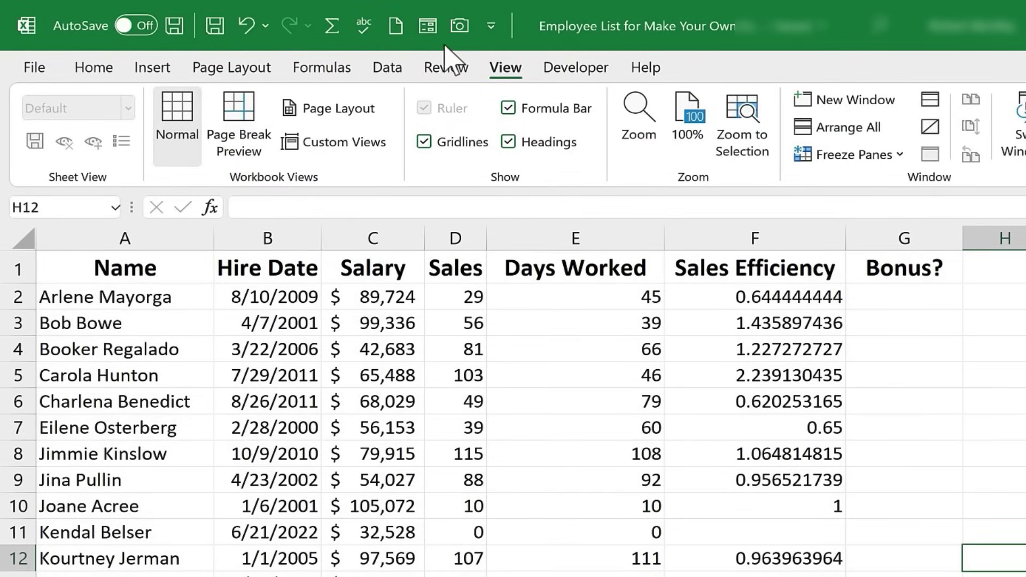
right_click(416, 24)
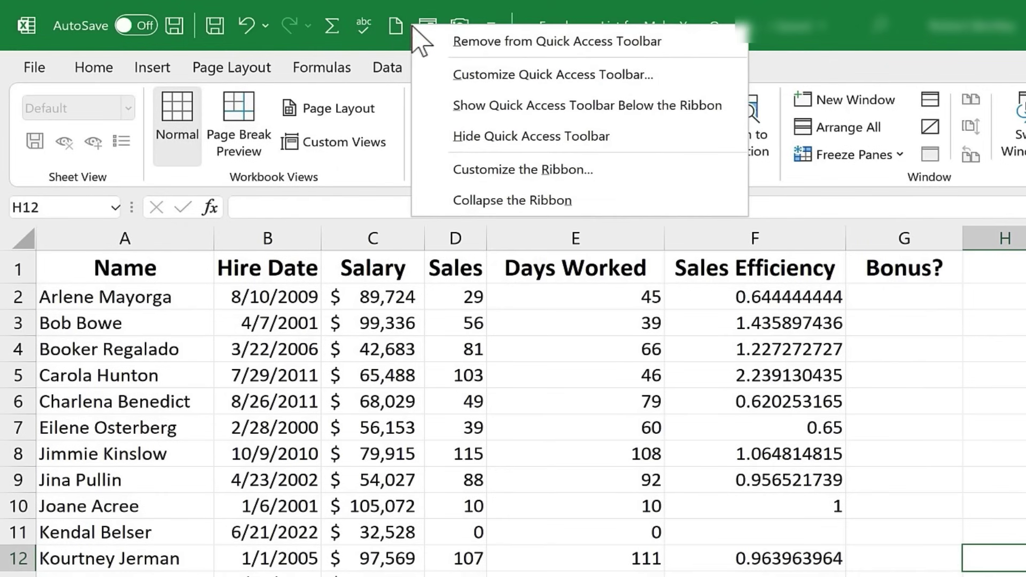
click(480, 75)
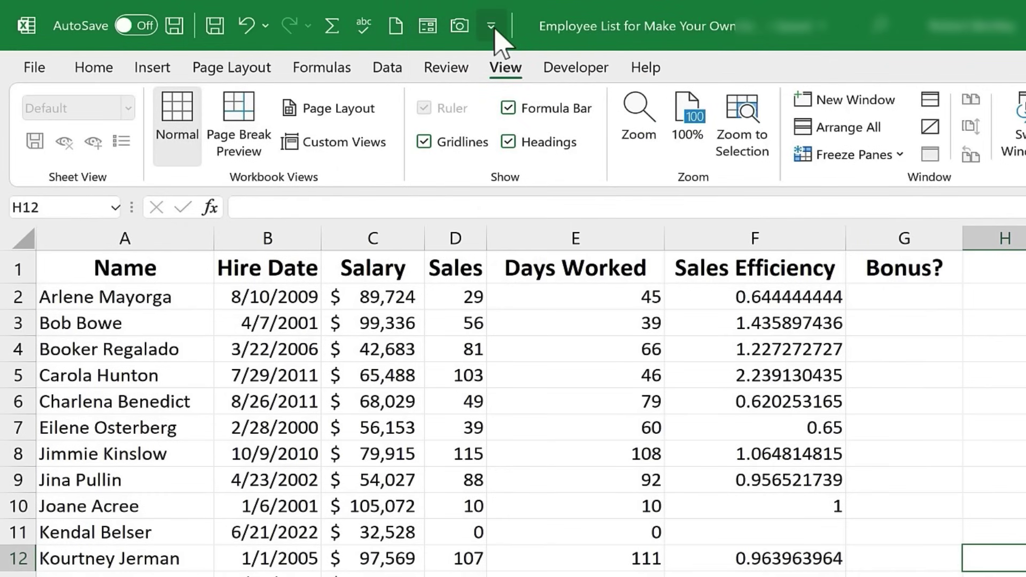
click(492, 28)
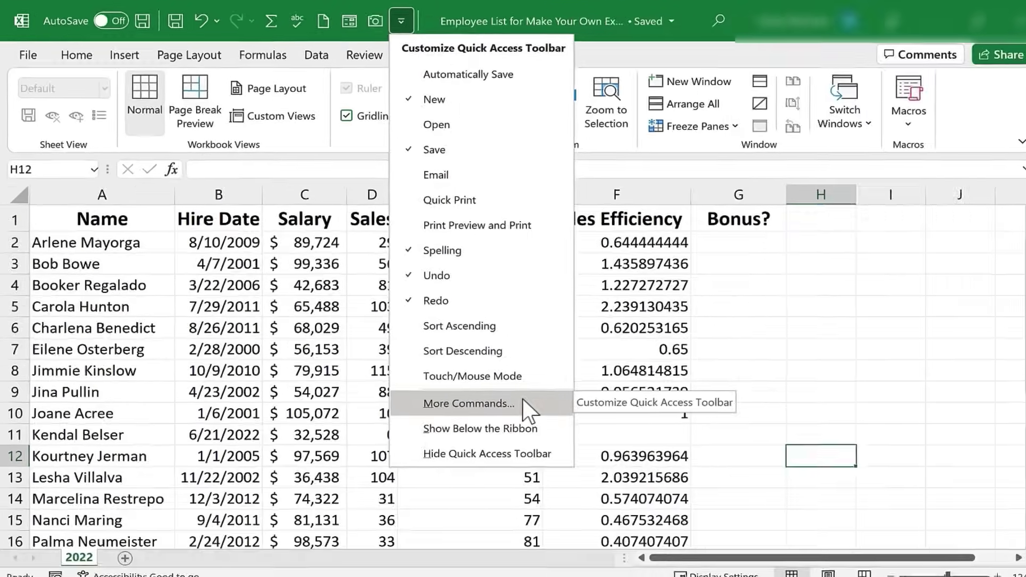
click(574, 494)
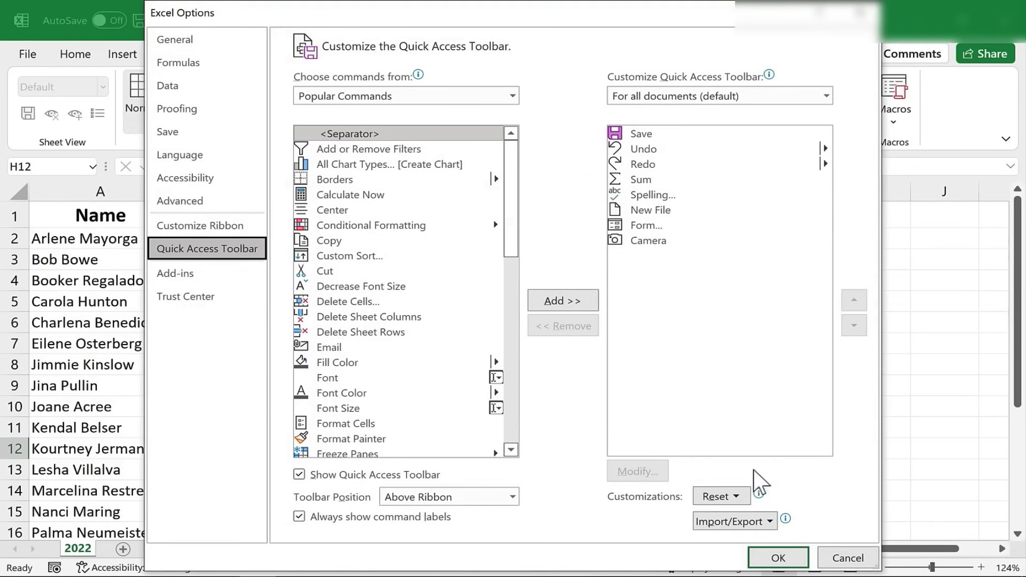
click(778, 558)
right_click(300, 15)
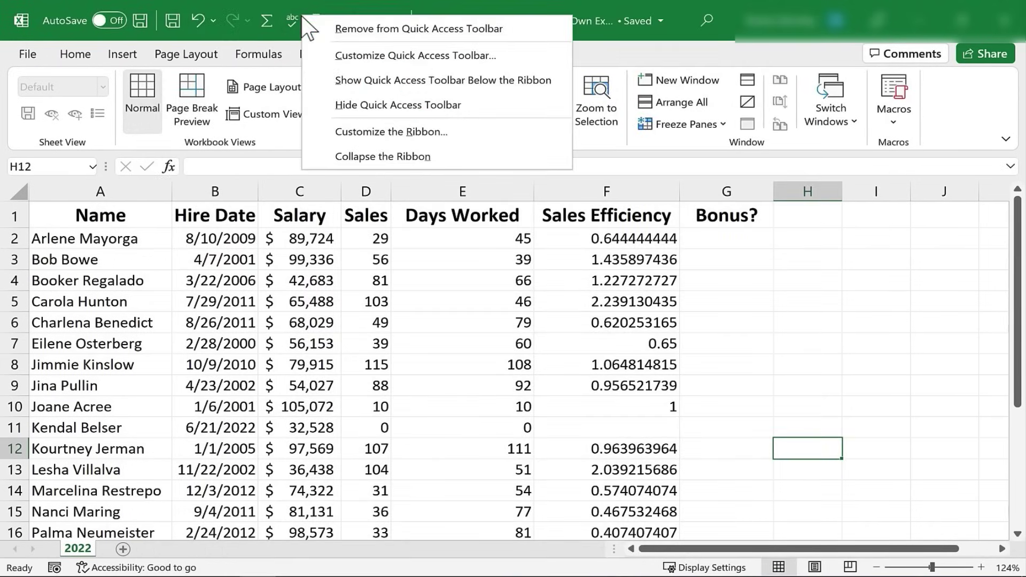
click(389, 128)
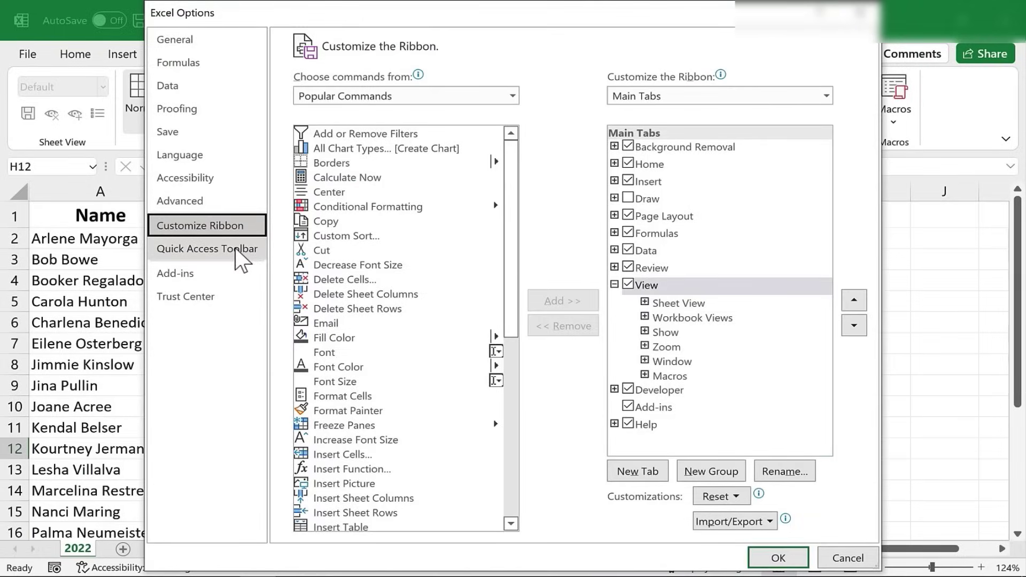
- Switch to the Quick Access Toolbar page and list All Commands
click(235, 251)
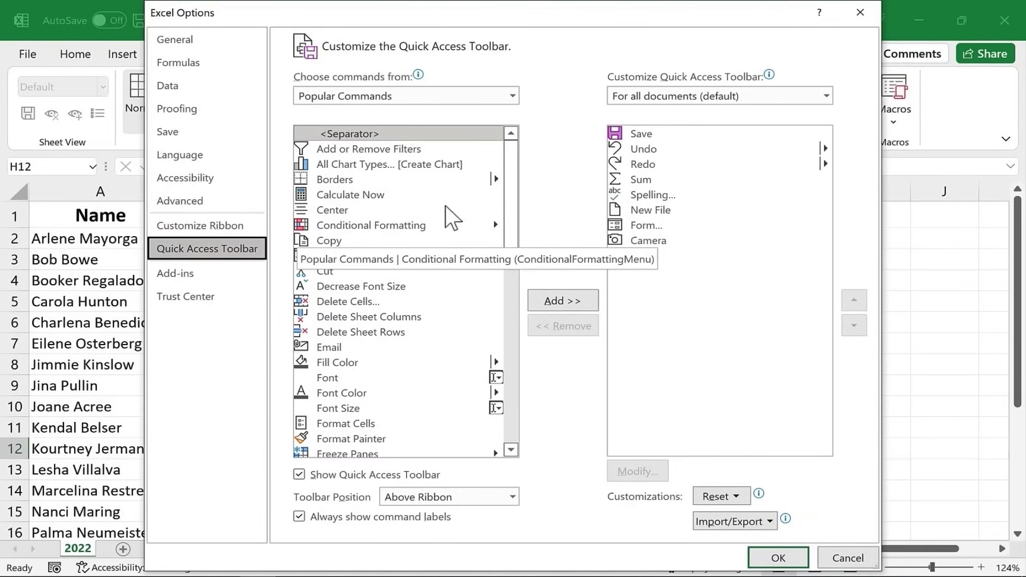
drag(512, 166, 395, 91)
click(392, 92)
click(391, 92)
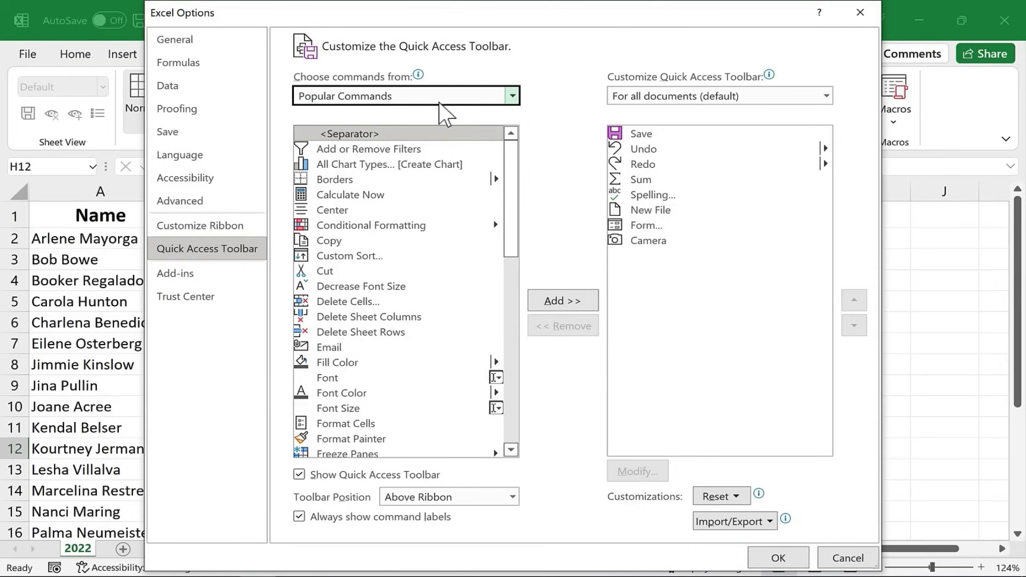
click(512, 96)
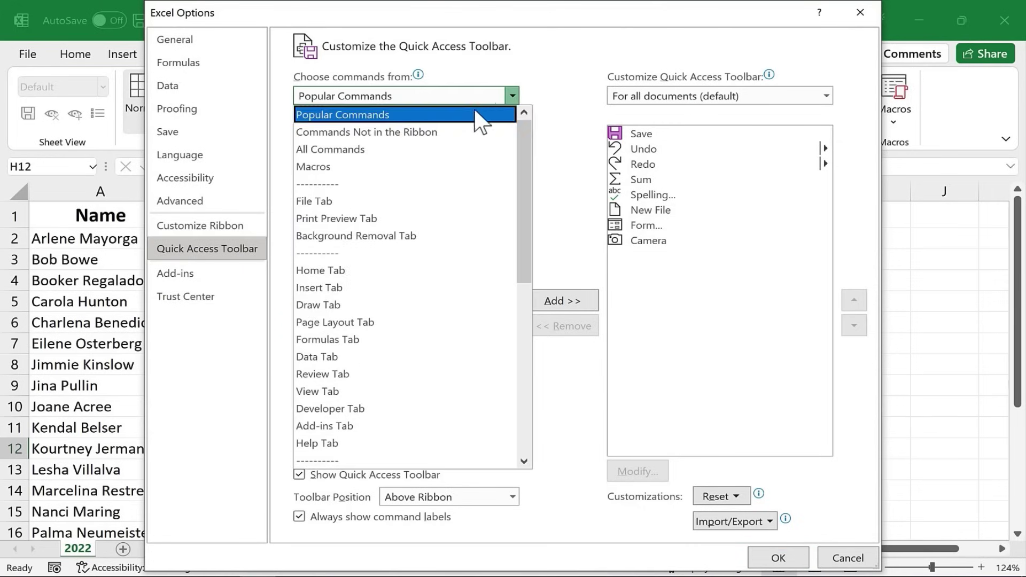
click(403, 150)
mouse_move(511, 178)
mouse_down()
mouse_move(512, 323)
mouse_move(511, 221)
mouse_up()
- Browse the PivotTable Analyze Tab commands, then return to Popular Commands
click(512, 96)
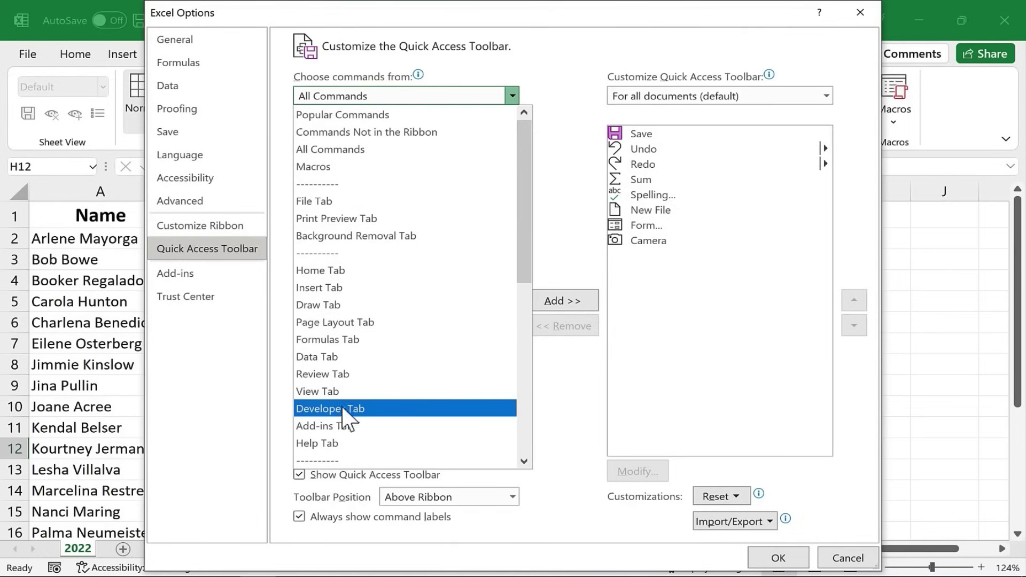
scroll(342, 406, down, 6)
scroll(361, 235, down, 2)
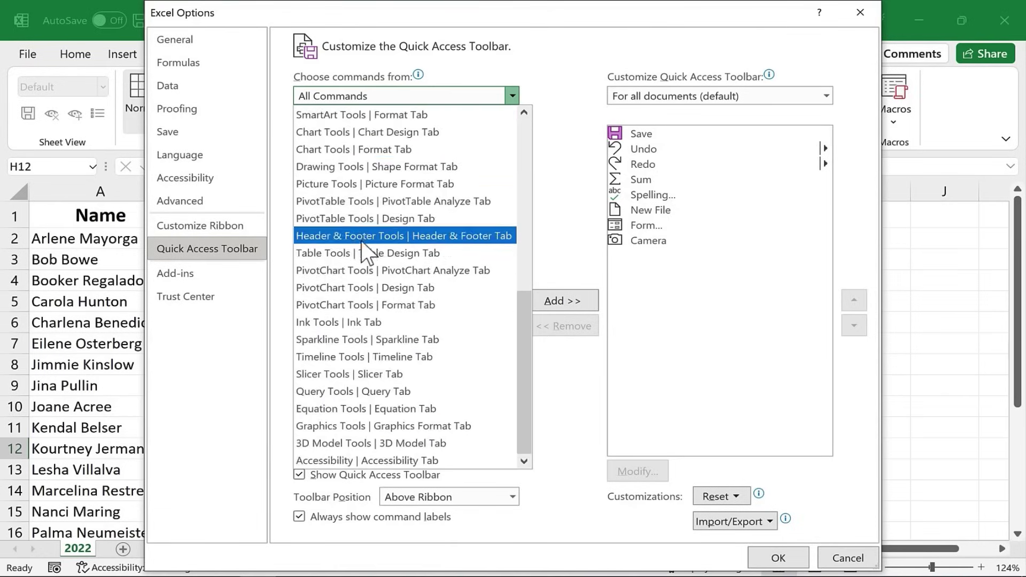
scroll(353, 299, up, 2)
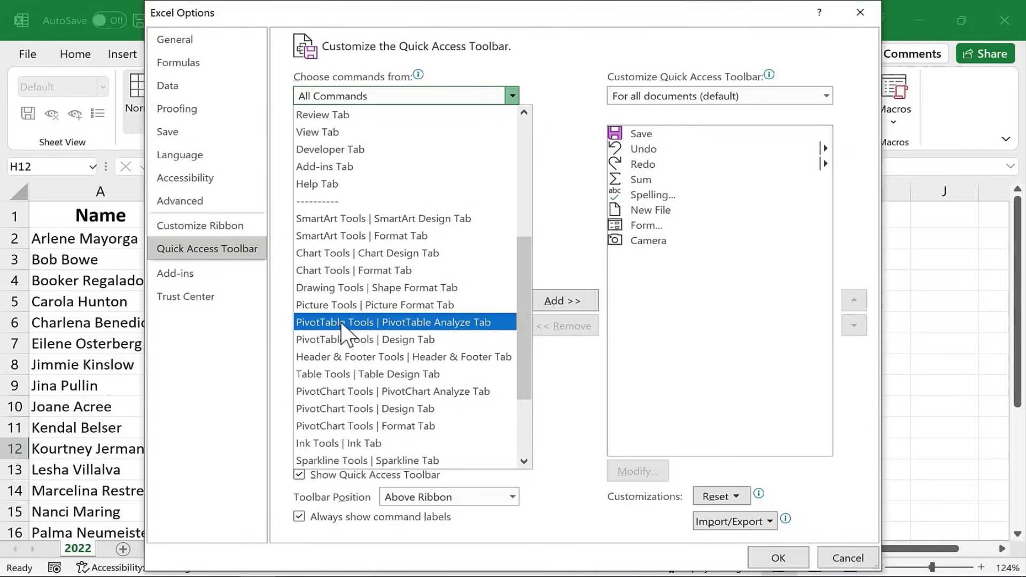
click(341, 323)
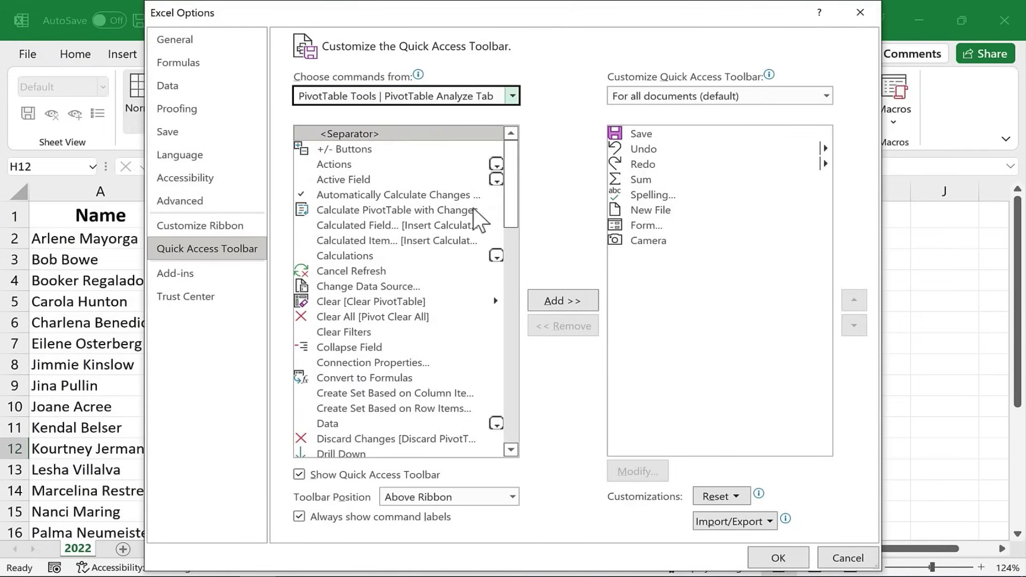
drag(514, 184, 492, 132)
click(512, 100)
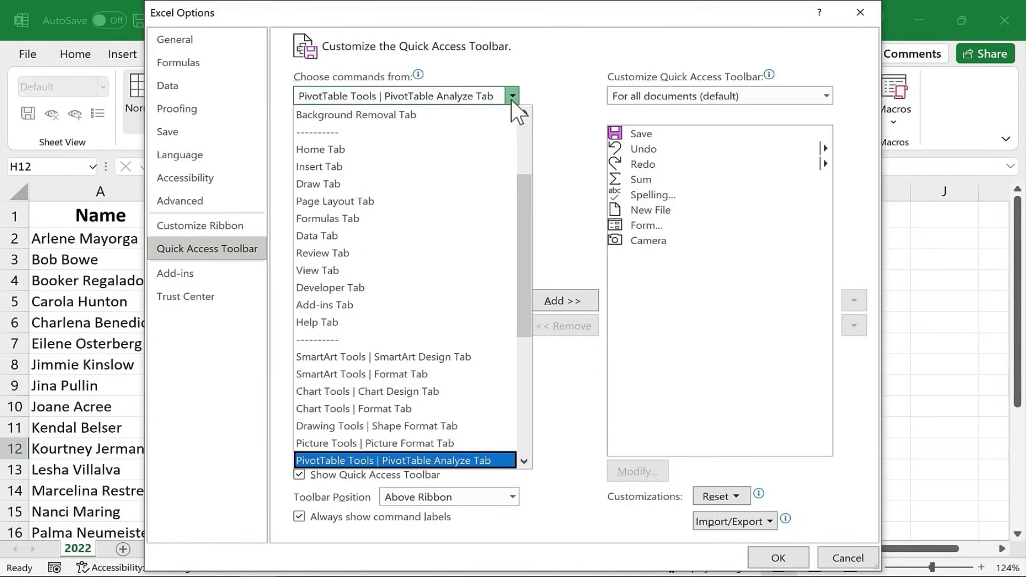
scroll(412, 163, up, 3)
click(380, 115)
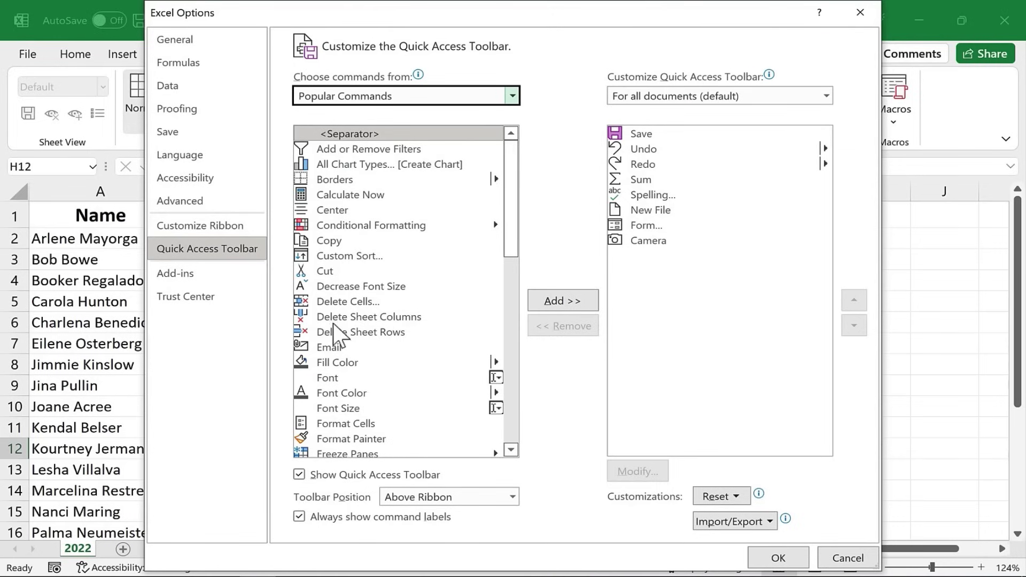
- Add Delete Sheet Columns, Delete Sheet Rows and Shapes from Popular Commands to the toolbar list
click(379, 319)
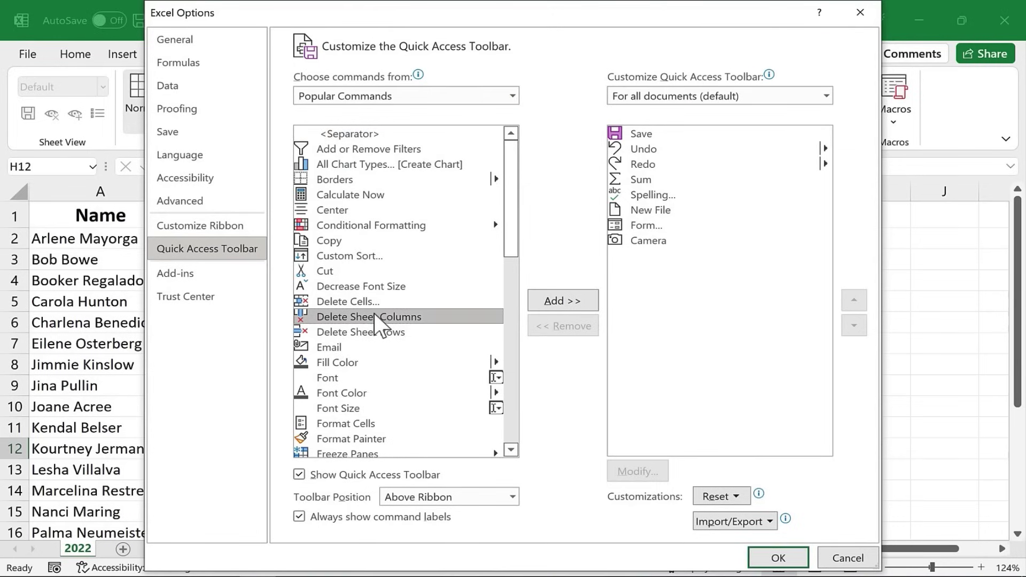
click(573, 303)
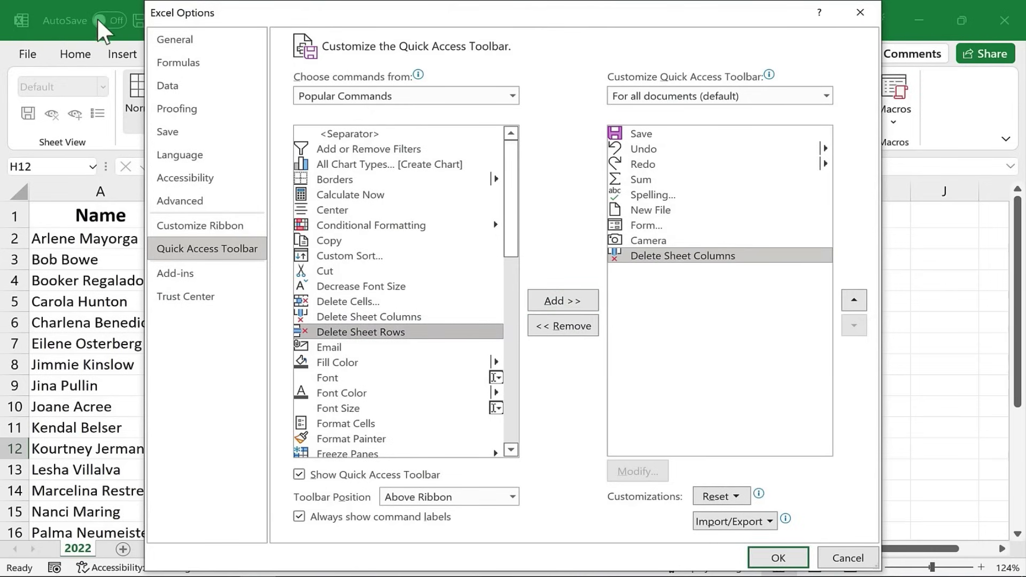
click(342, 318)
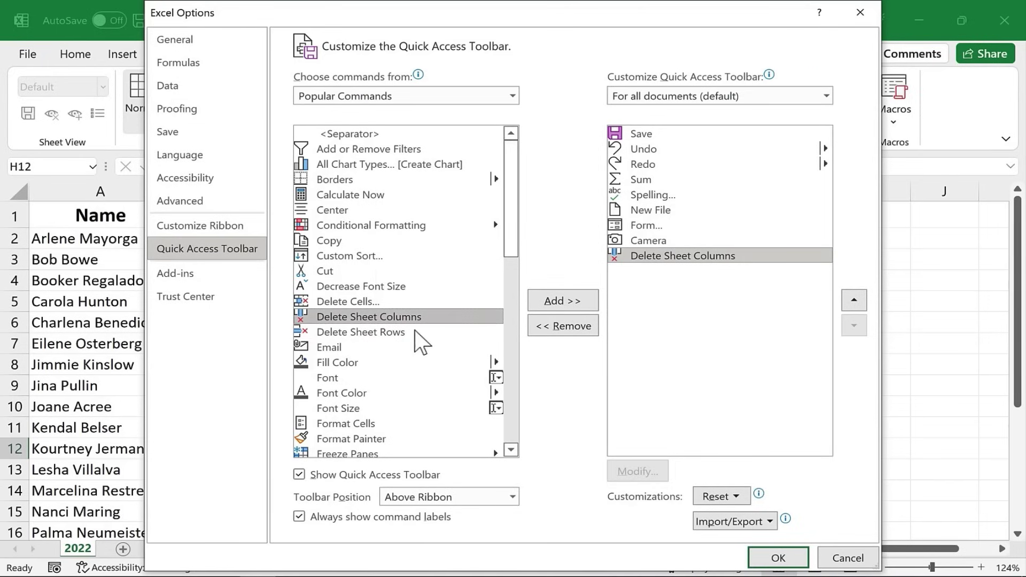
click(563, 299)
click(353, 338)
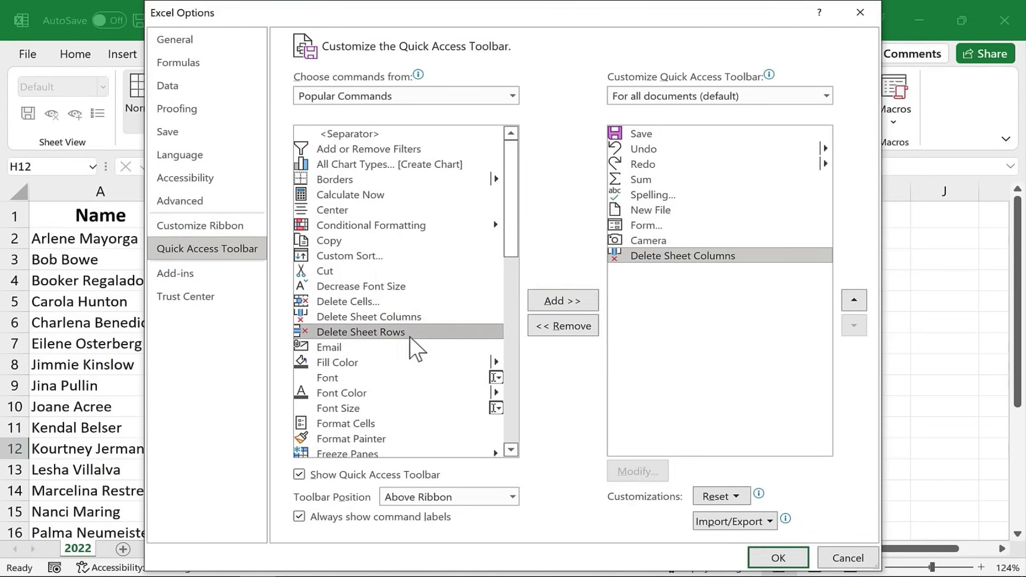
click(555, 303)
scroll(338, 247, down, 10)
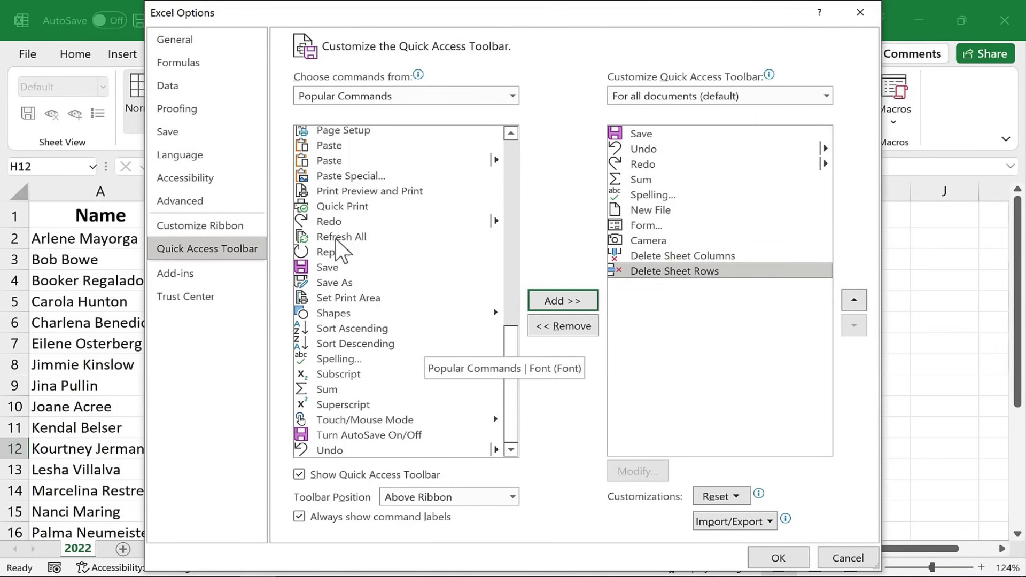
scroll(336, 268, up, 1)
click(348, 354)
click(561, 303)
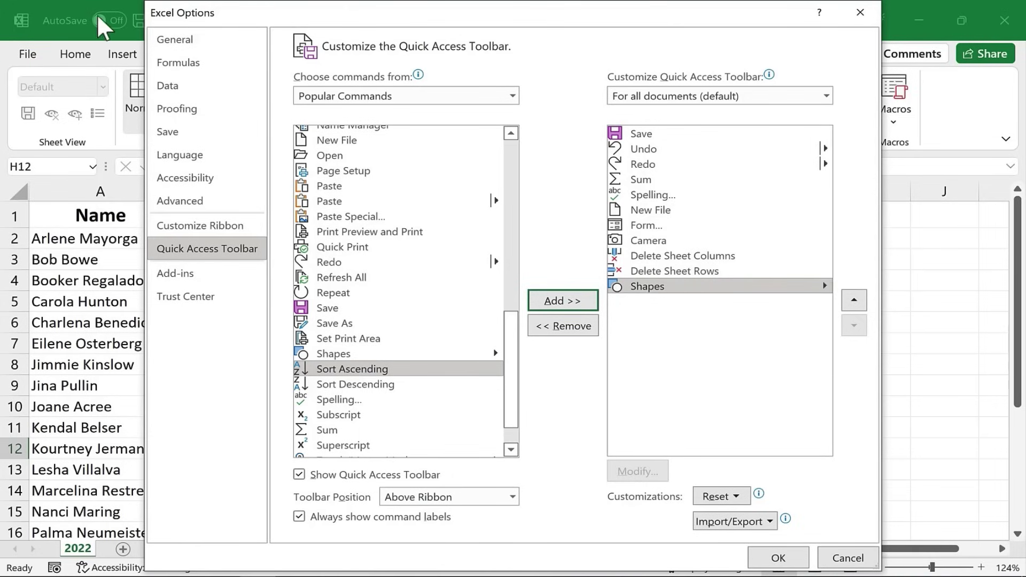
click(779, 557)
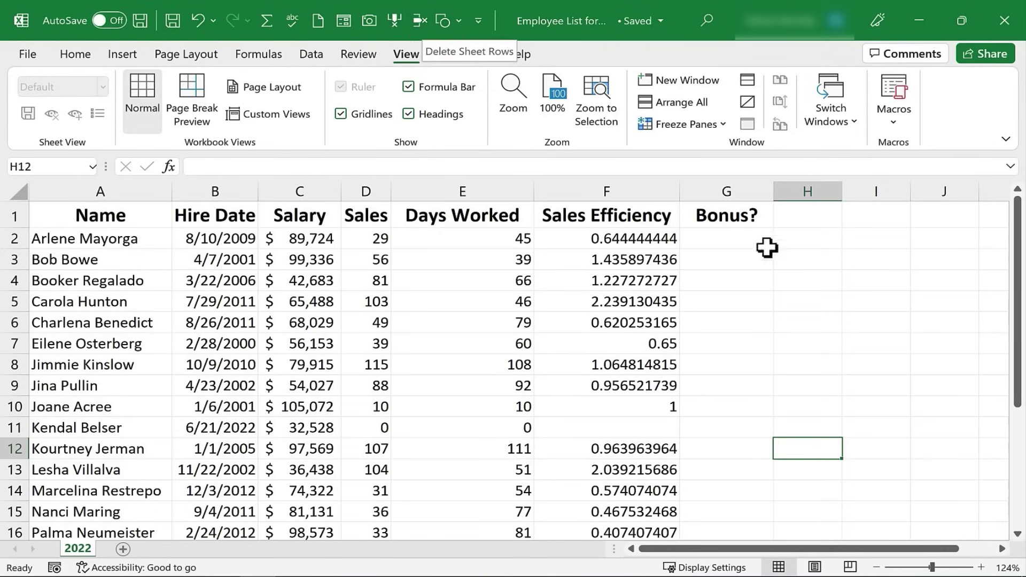
click(772, 267)
click(787, 282)
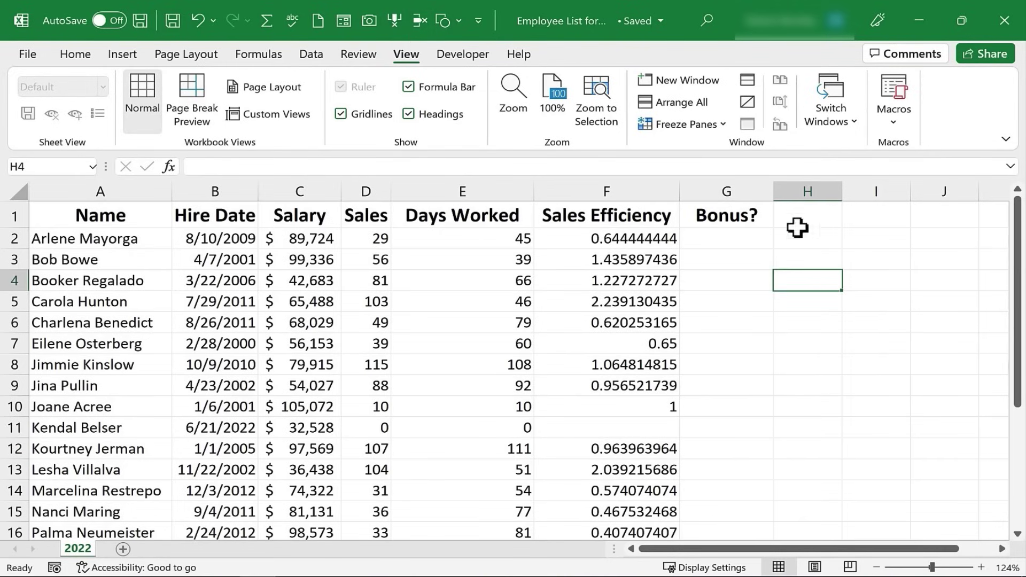
click(459, 20)
click(435, 20)
key(alt)
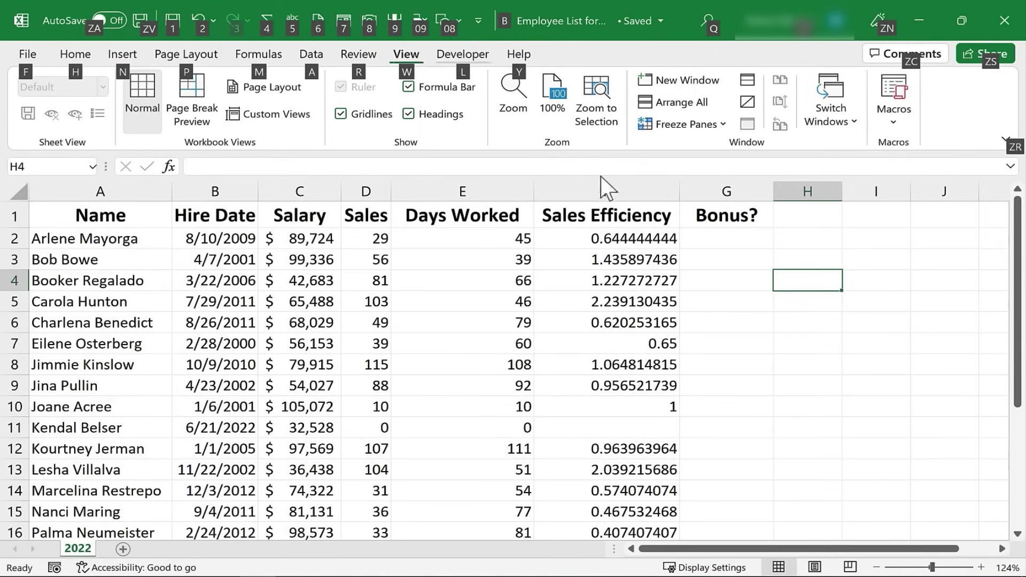
key(Escape)
- Delete the Bonus? column G and then the Sales Efficiency column F
click(743, 306)
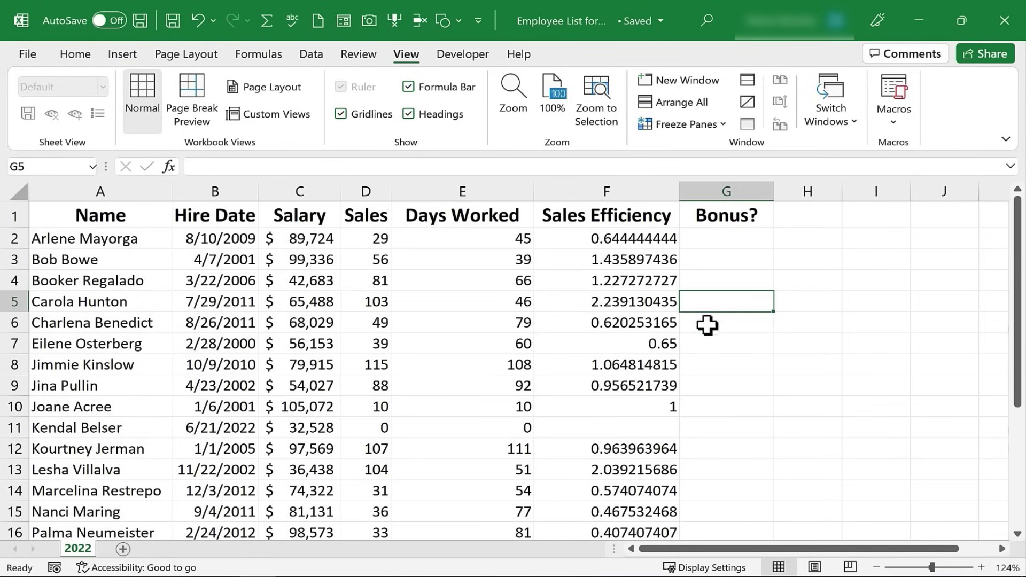
click(719, 356)
click(724, 341)
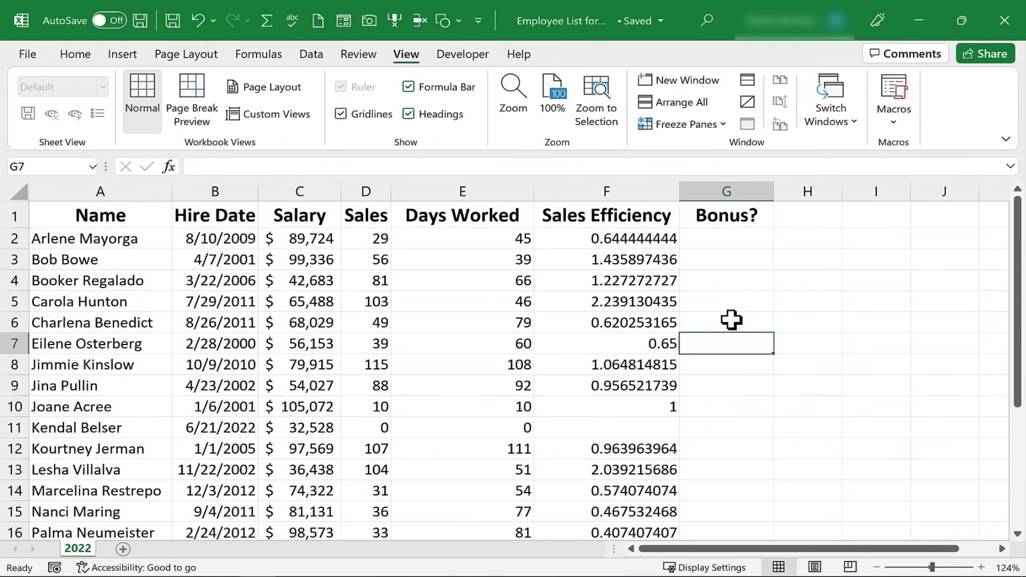
click(731, 319)
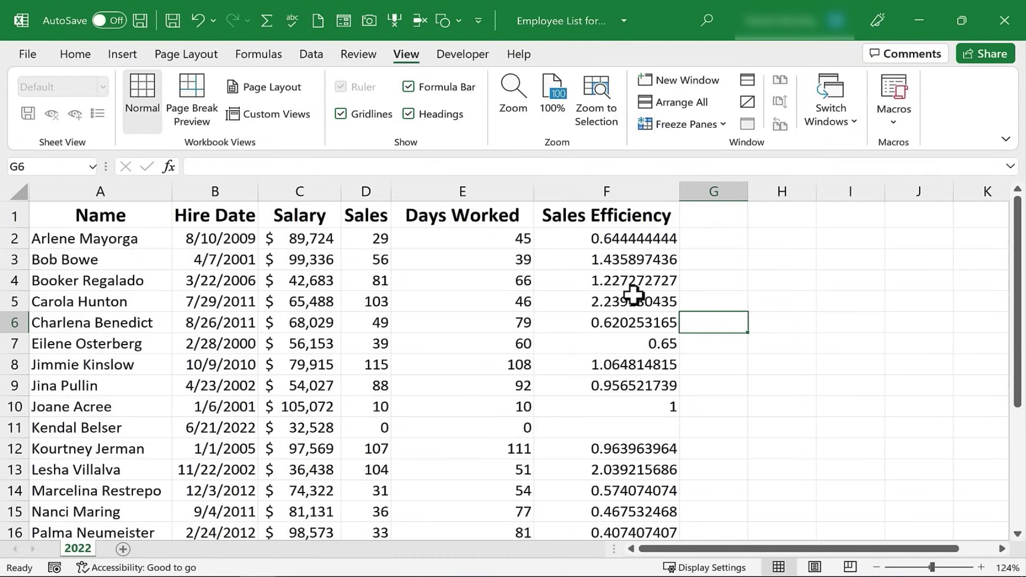
click(633, 294)
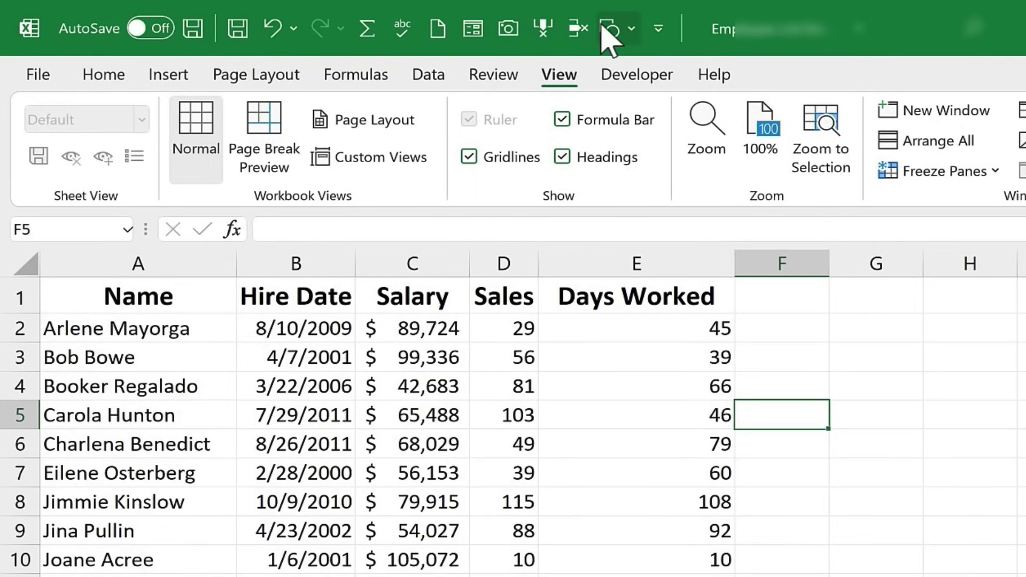
- Remove two employees by deleting row 5 twice with the Alt+08 toolbar shortcut
click(607, 29)
click(620, 59)
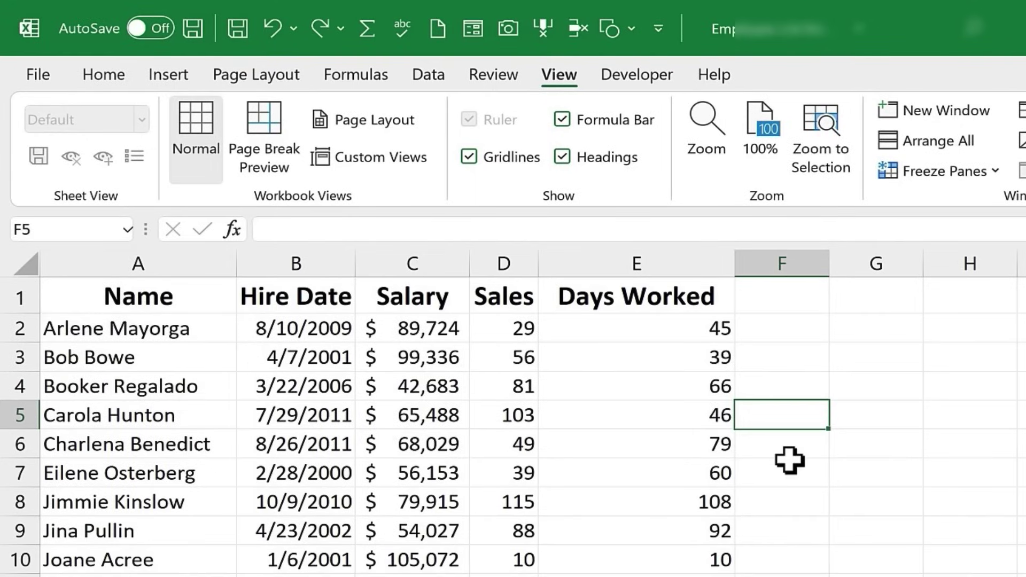
key(alt)
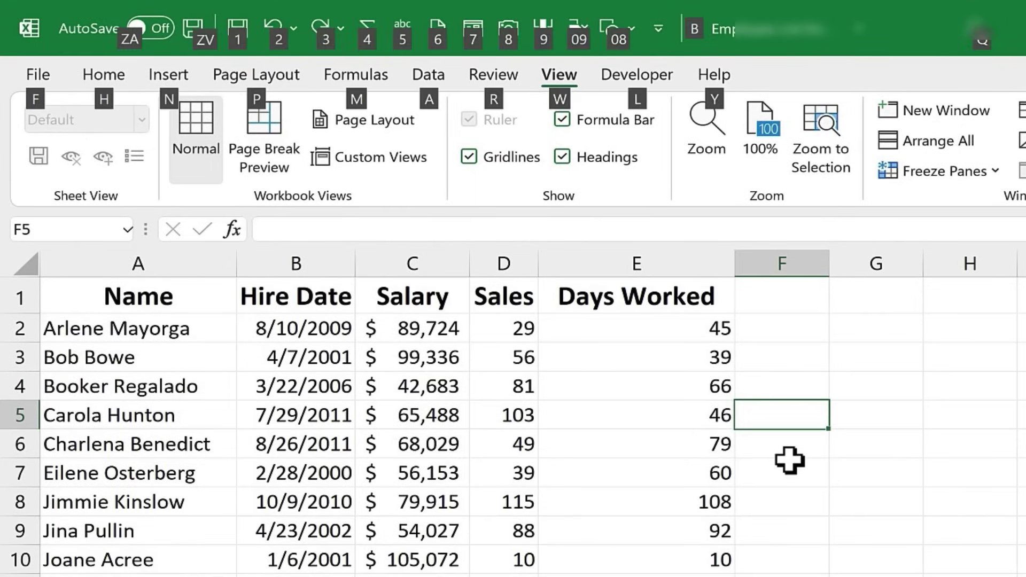
key(0)
key(8)
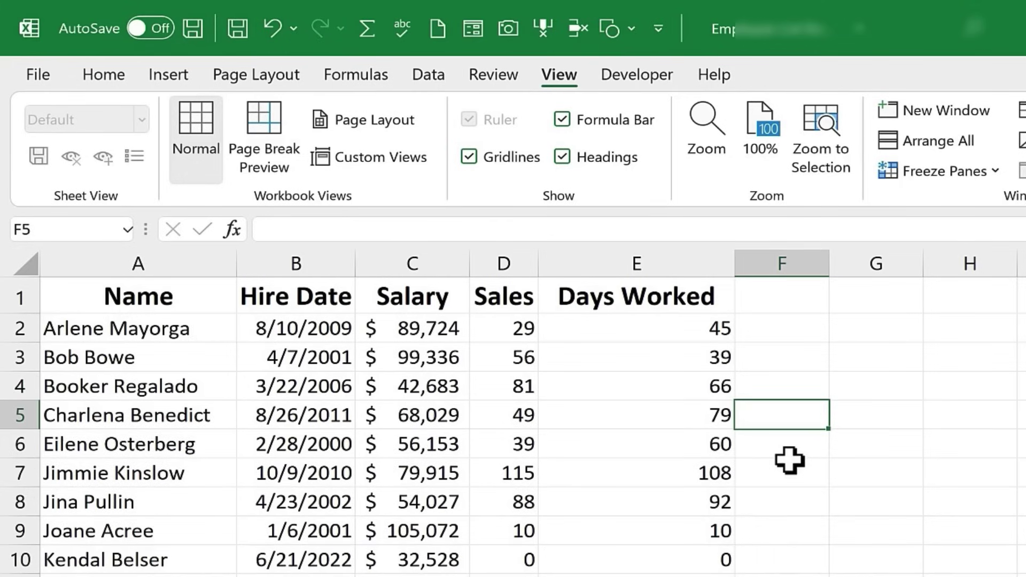
key(alt)
key(0)
key(8)
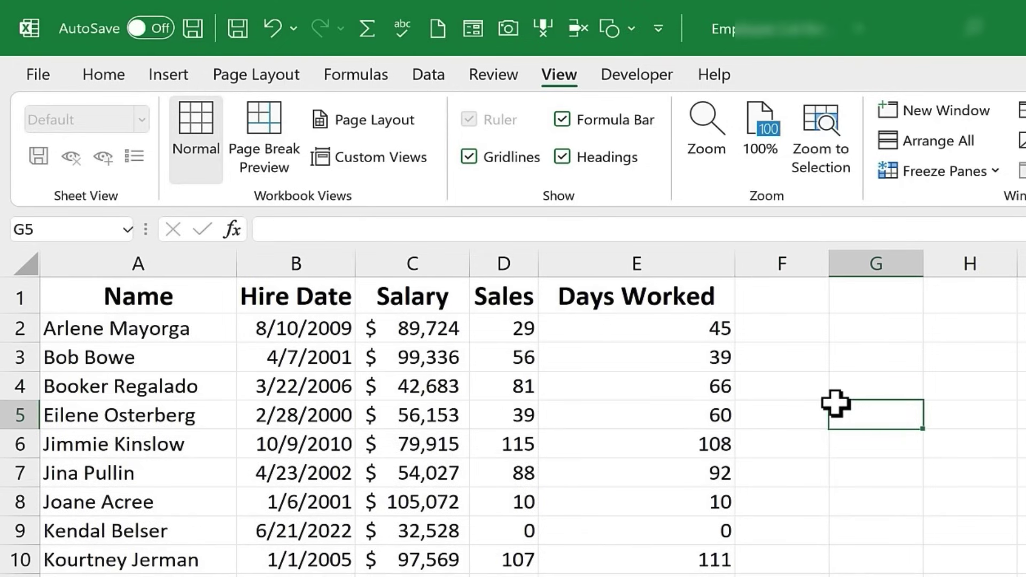
- Insert an isosceles triangle from the toolbar's Shapes gallery and move it to columns G–H
key(alt)
key(Tab)
key(Return)
key(Down)
key(Right)
key(Right)
key(Right)
key(Down)
key(Down)
key(Left)
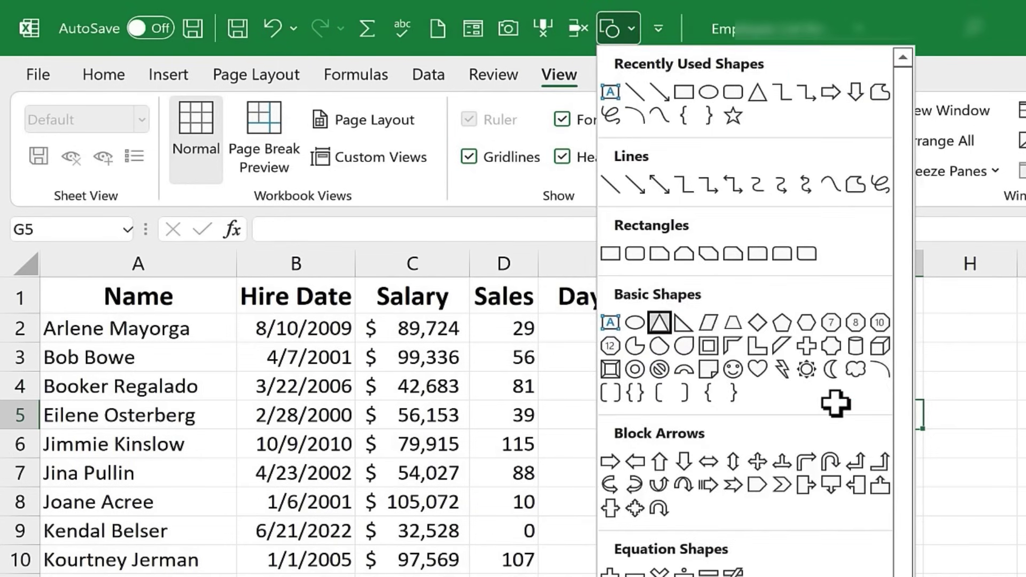
key(Return)
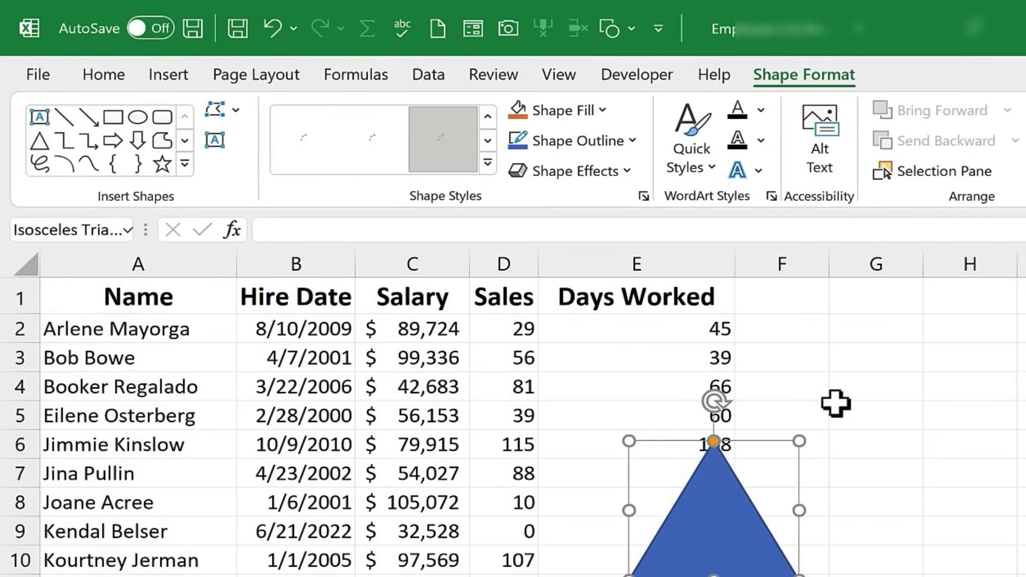
drag(727, 513, 910, 431)
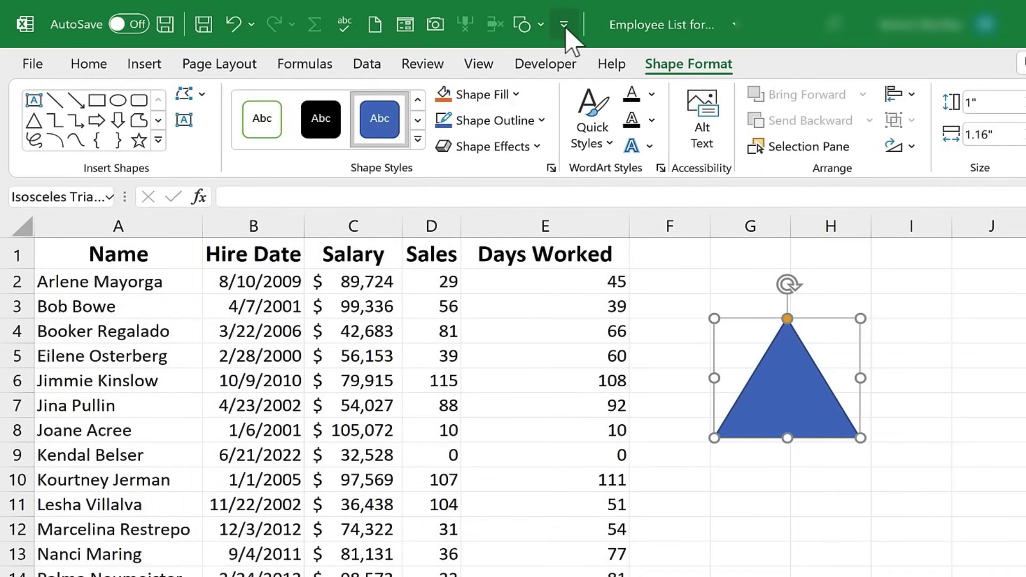
- Add Insert Picture from the Insert Tab commands to the Quick Access Toolbar and confirm
click(566, 25)
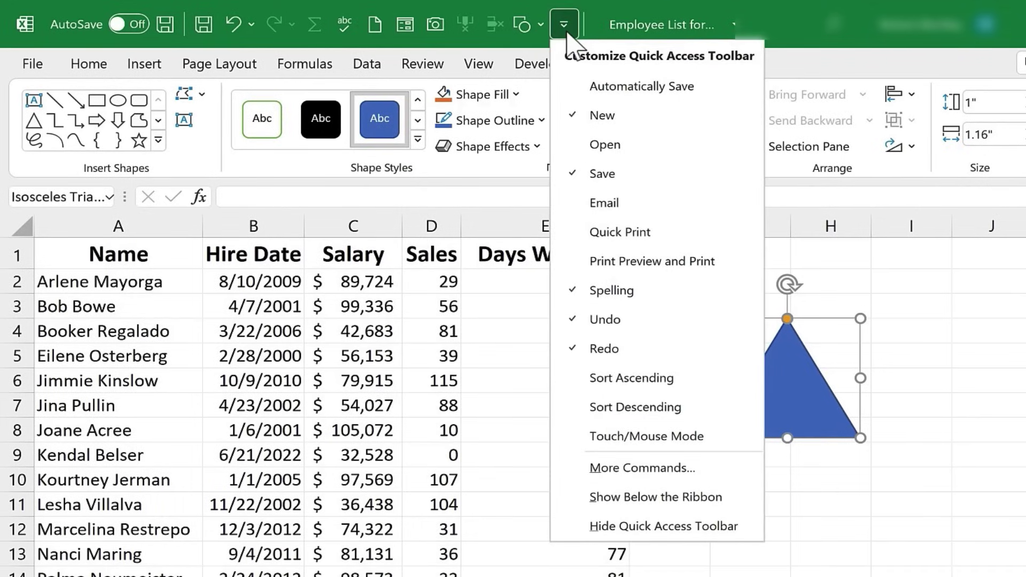
click(678, 474)
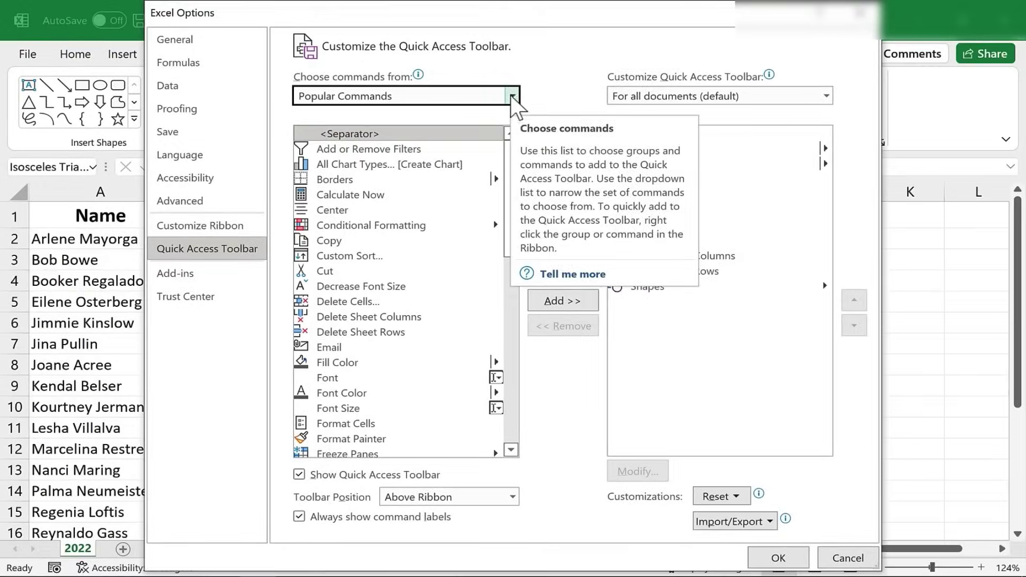
click(565, 107)
mouse_move(531, 144)
mouse_down()
mouse_move(530, 220)
mouse_move(527, 140)
mouse_up()
click(319, 288)
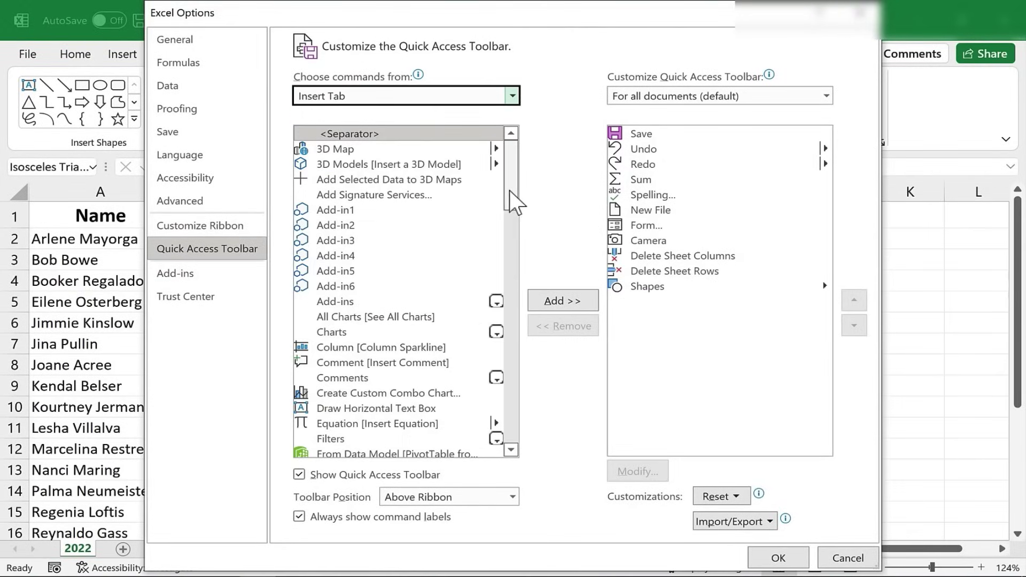
scroll(498, 240, down, 10)
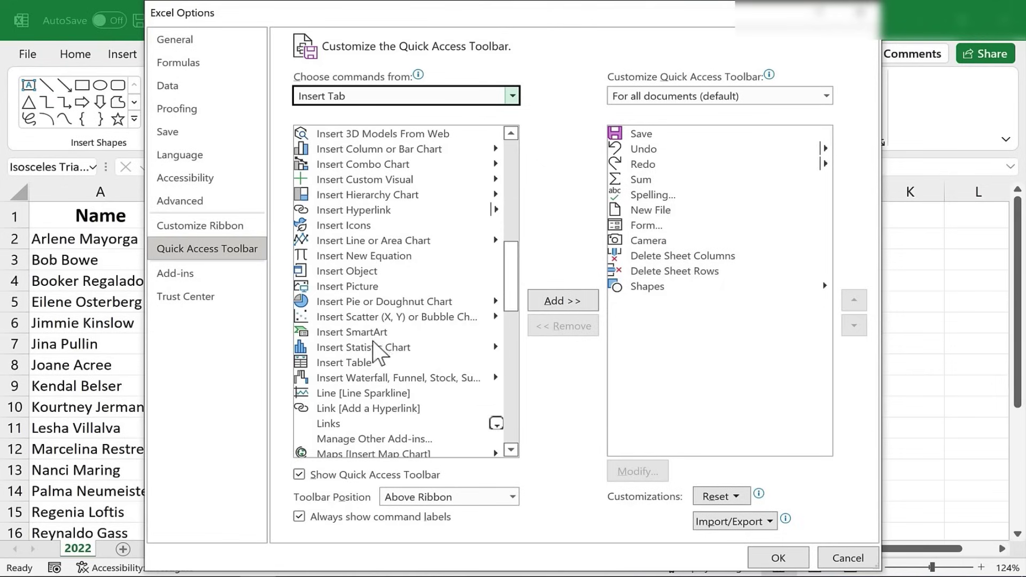
click(353, 286)
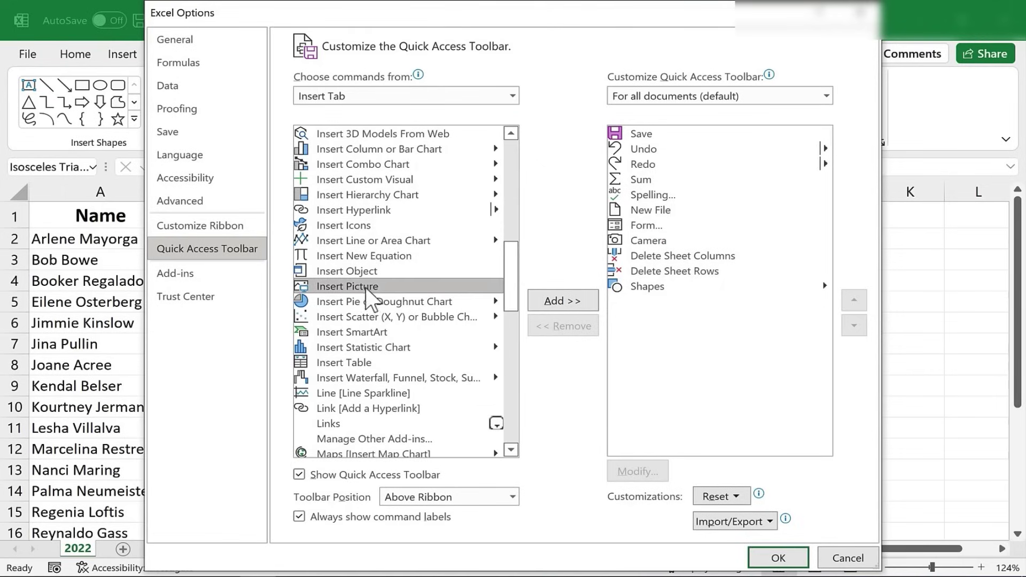
click(563, 301)
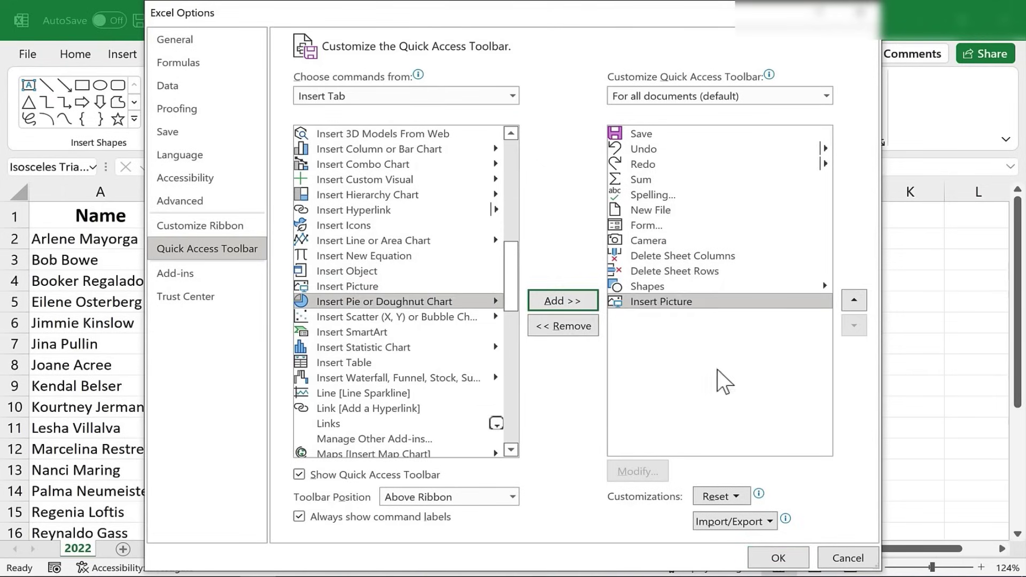
click(779, 558)
key(alt)
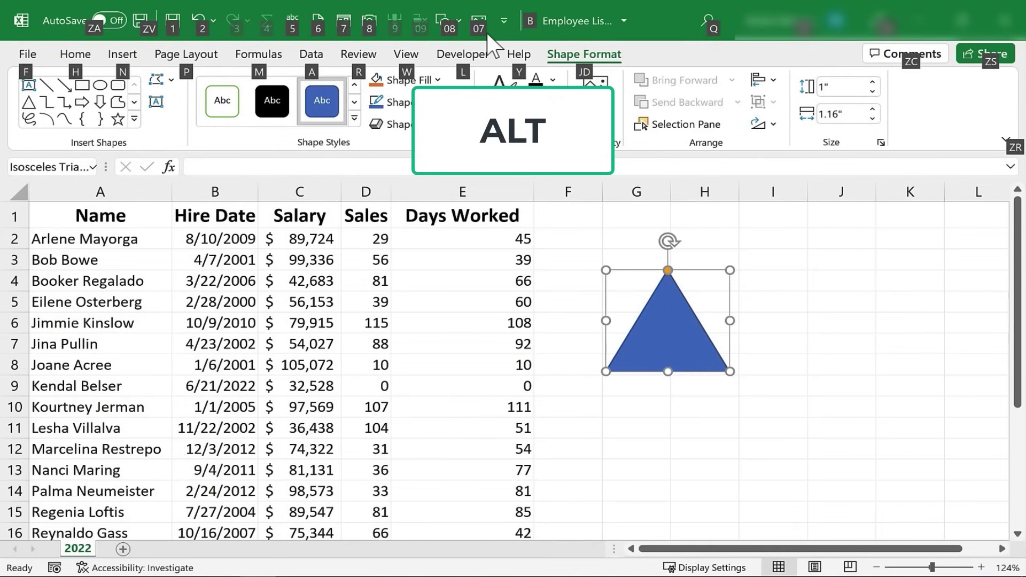
key(alt)
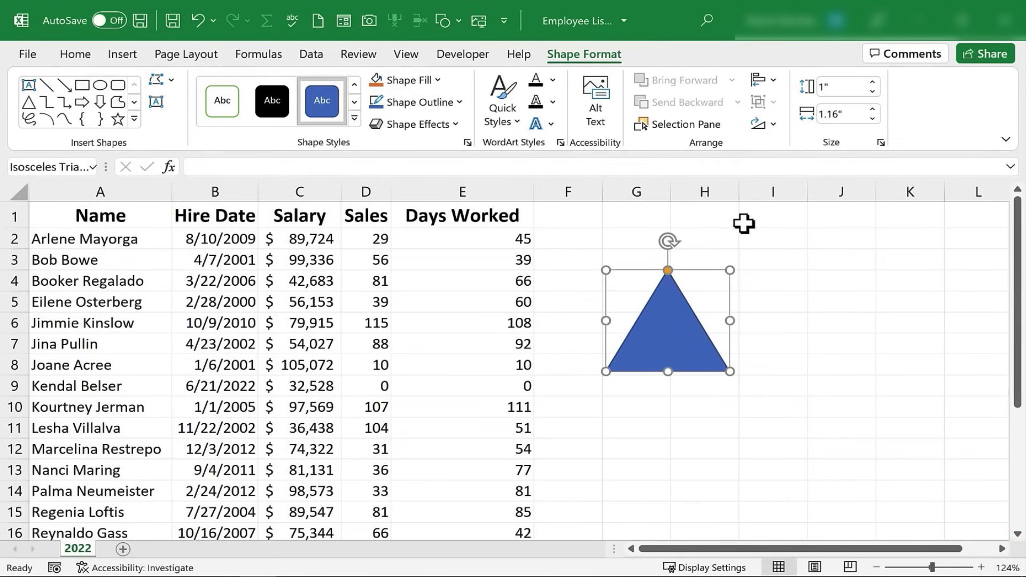
click(794, 280)
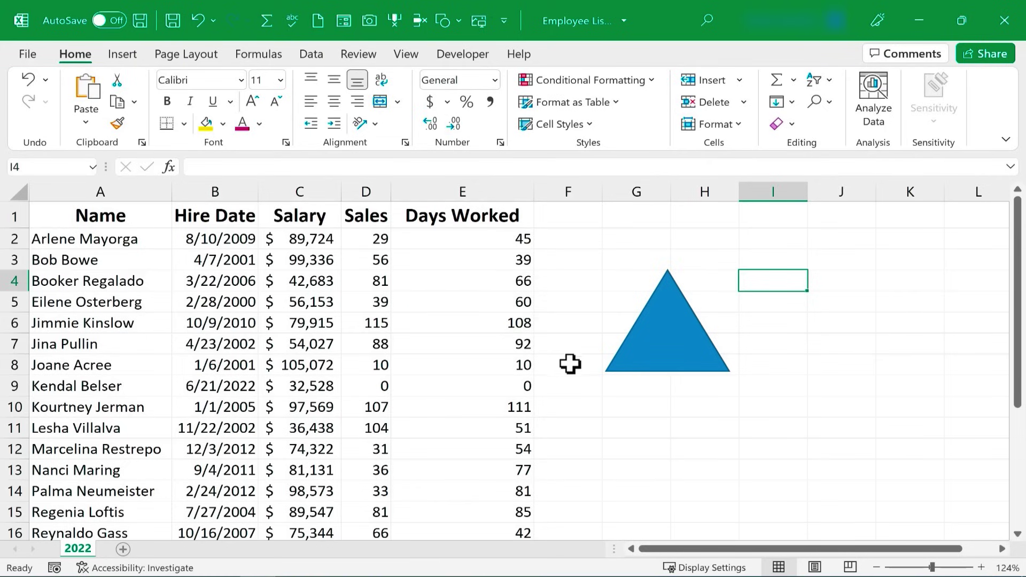
click(645, 443)
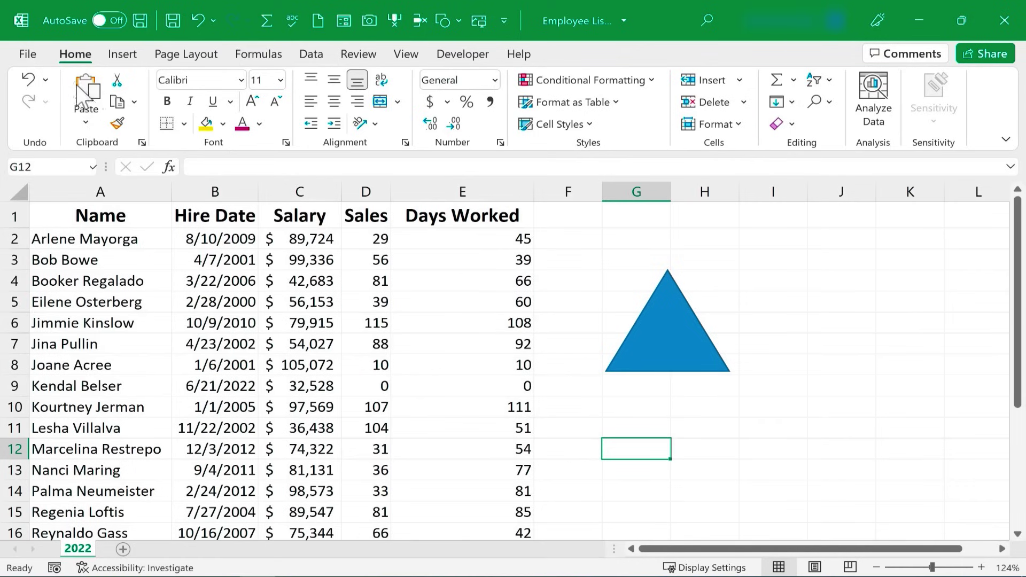
- Open AutoCorrect Options from File > Options > Proofing
click(28, 54)
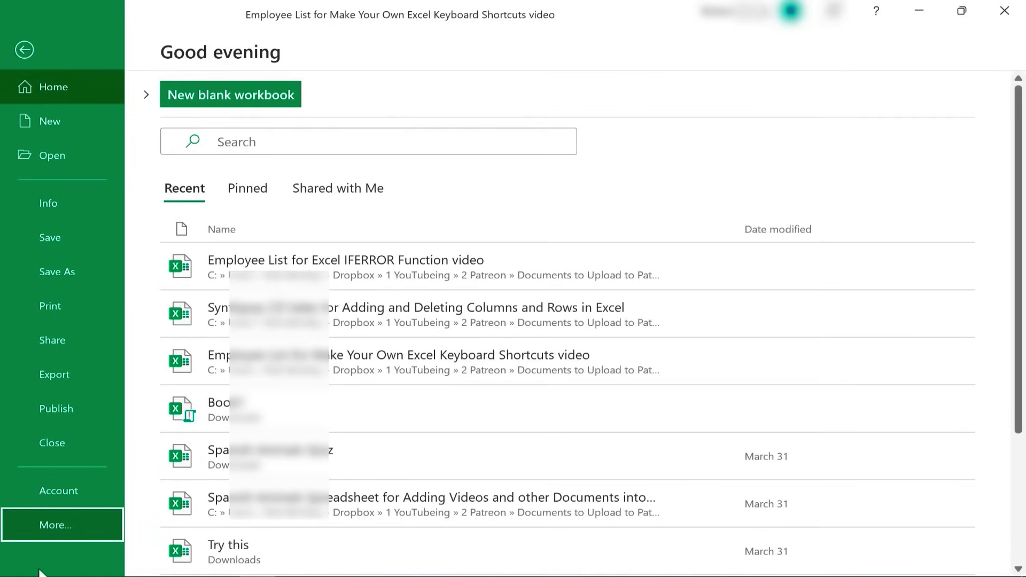
click(57, 530)
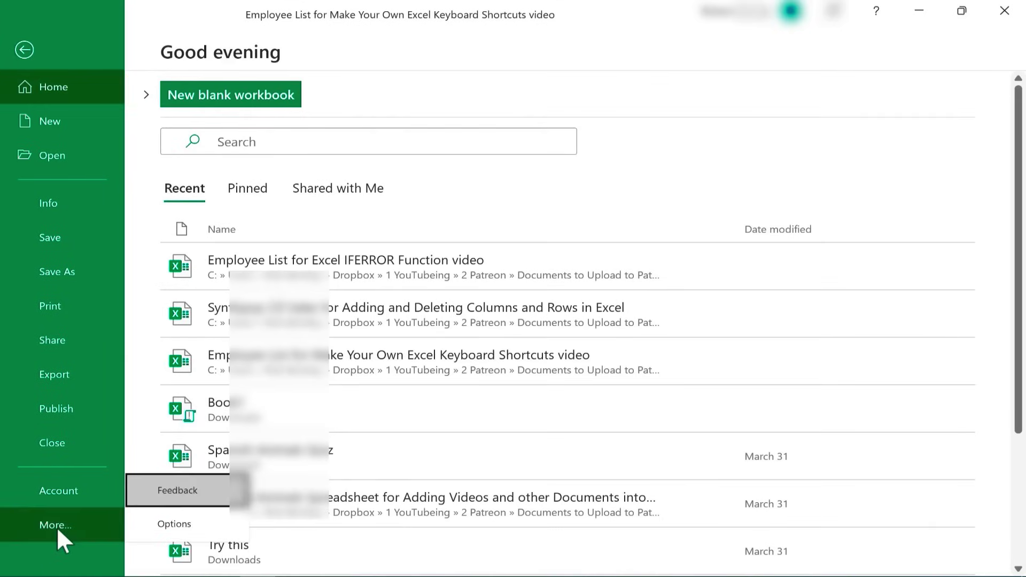
click(176, 528)
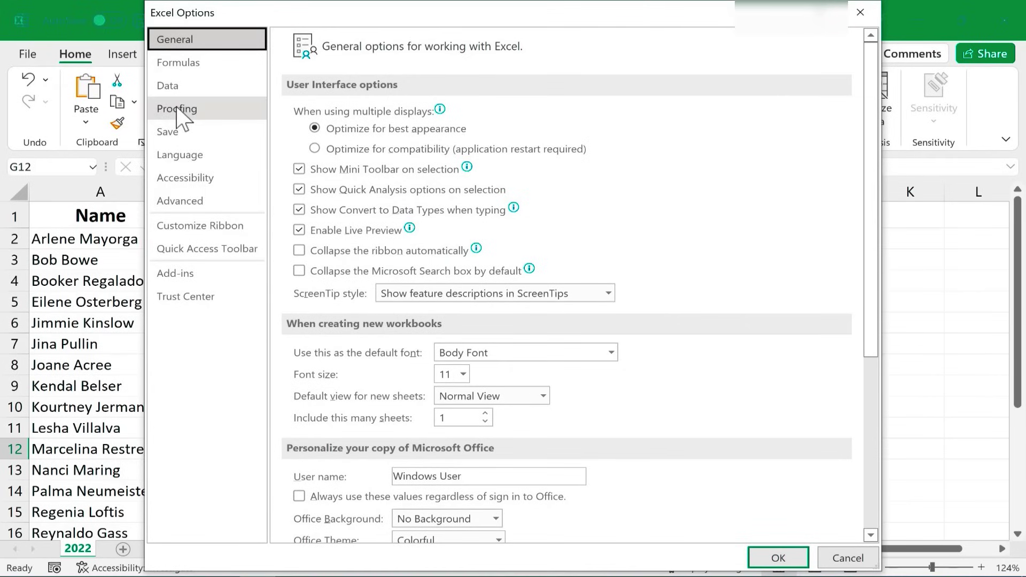
click(176, 108)
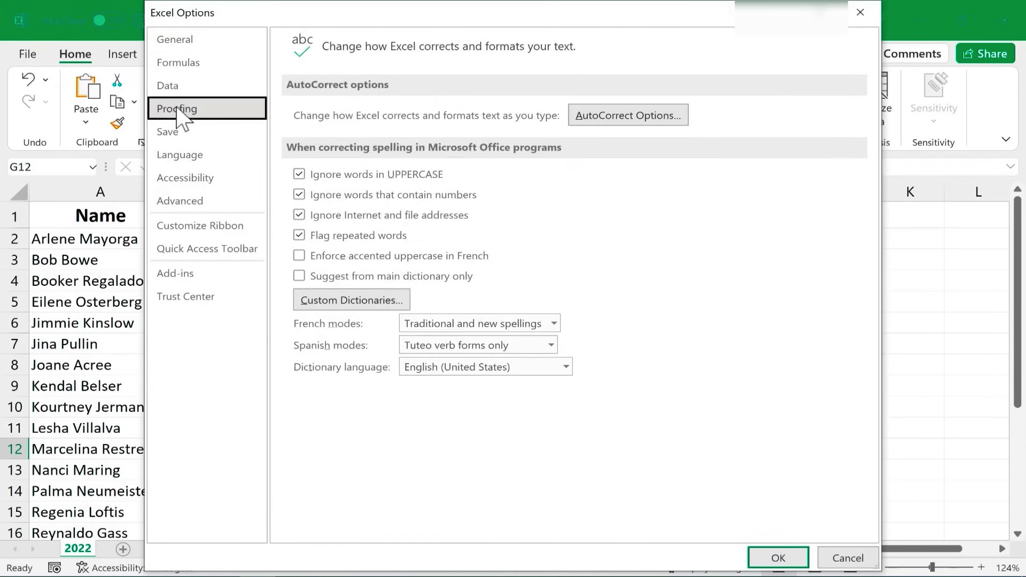
click(615, 116)
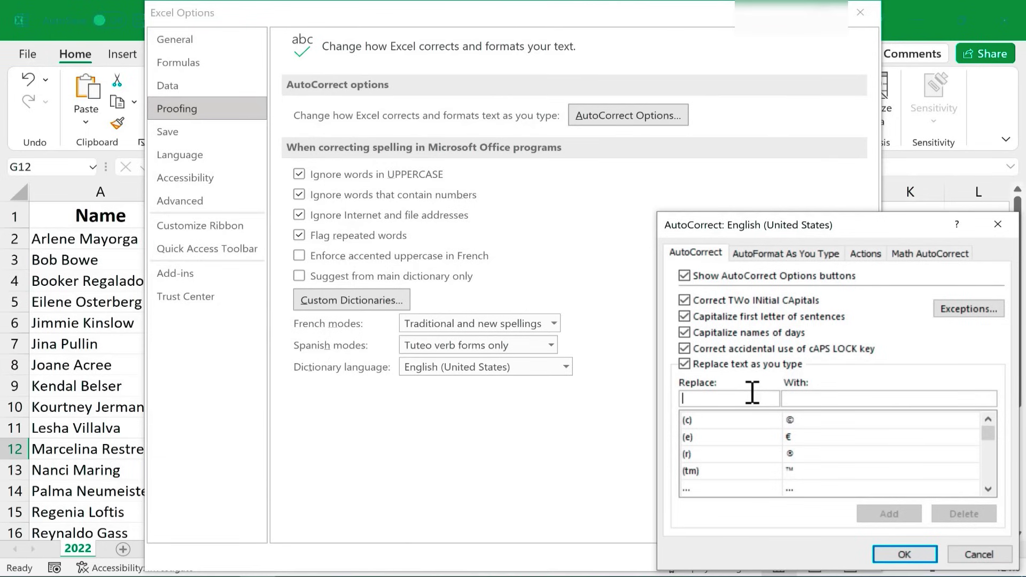
- Add an AutoCorrect entry replacing cwr with the person's full name
text(cwr)
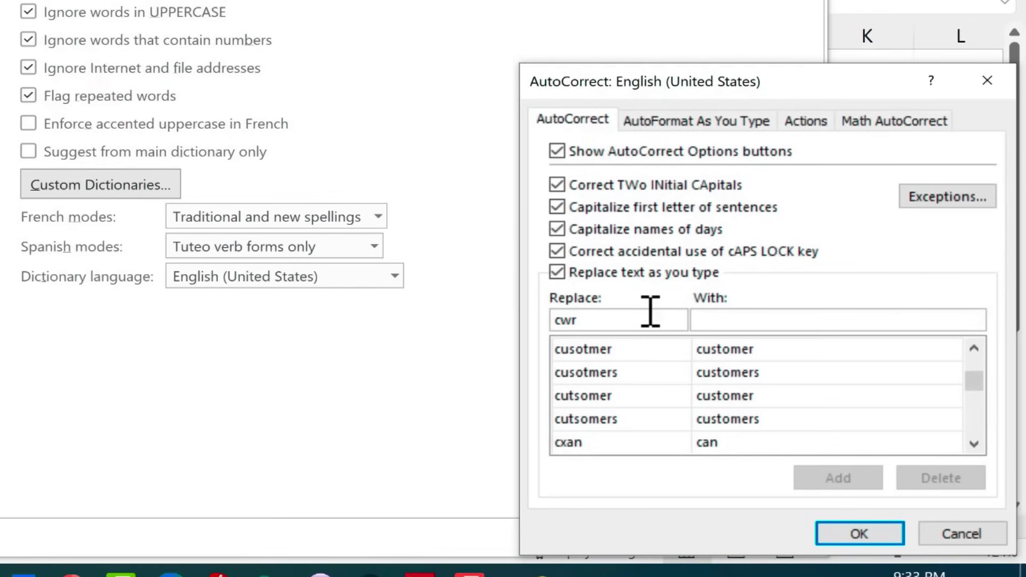
key(Tab)
click(843, 478)
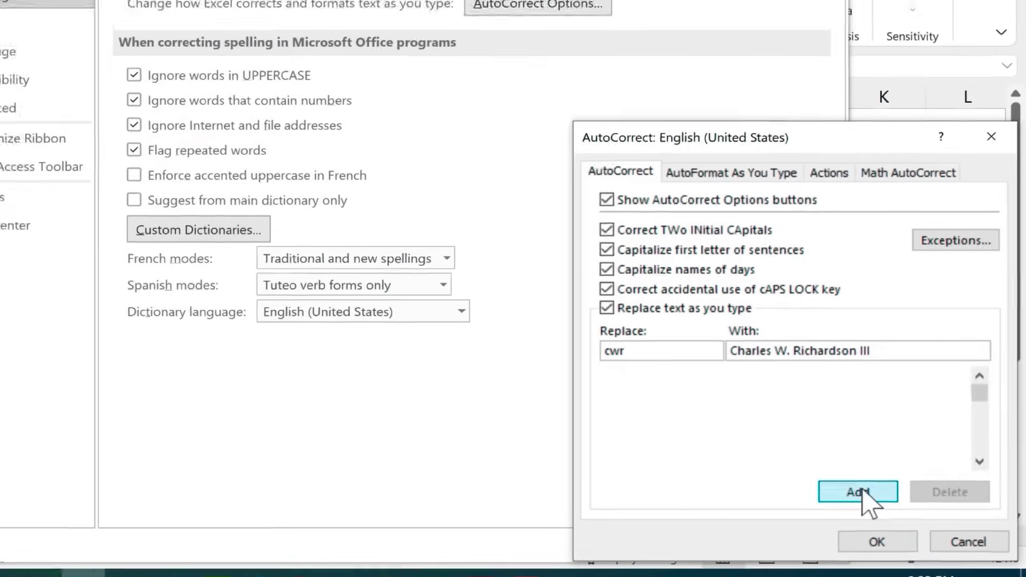
click(879, 542)
- Close Options and enter the AutoCorrect shortcut in cell E24 so it expands
click(727, 536)
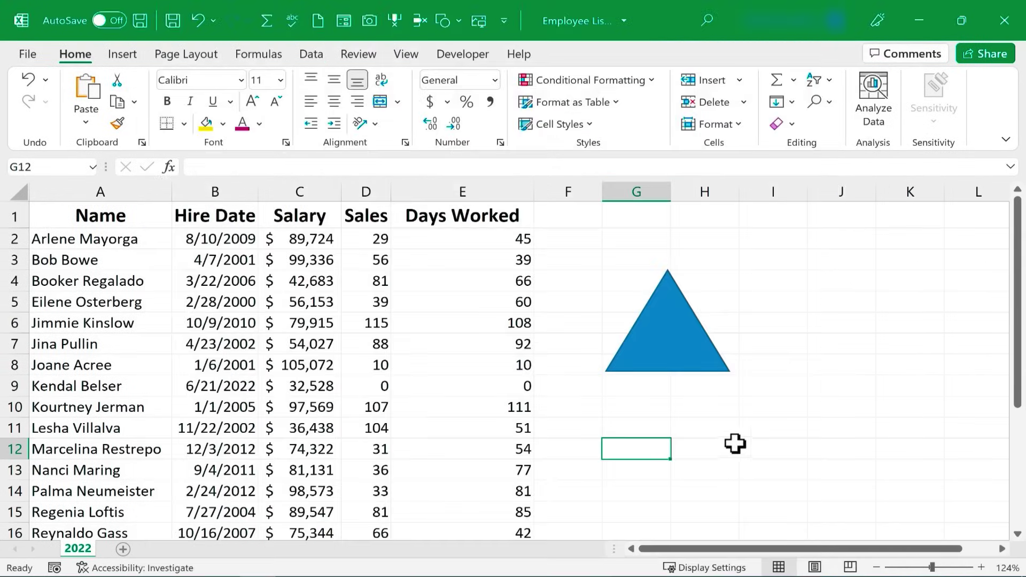
click(641, 411)
scroll(635, 419, down, 6)
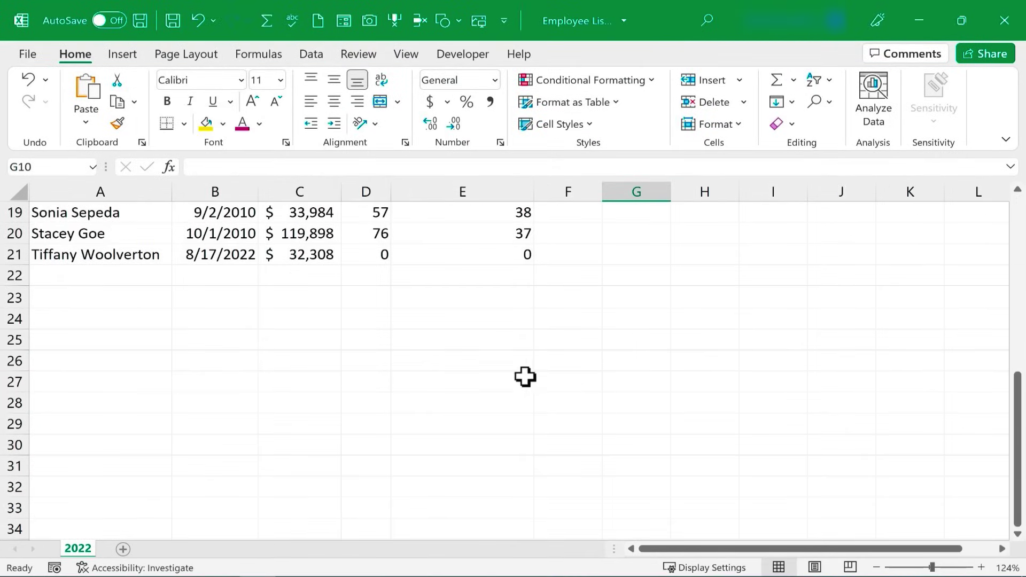
click(427, 323)
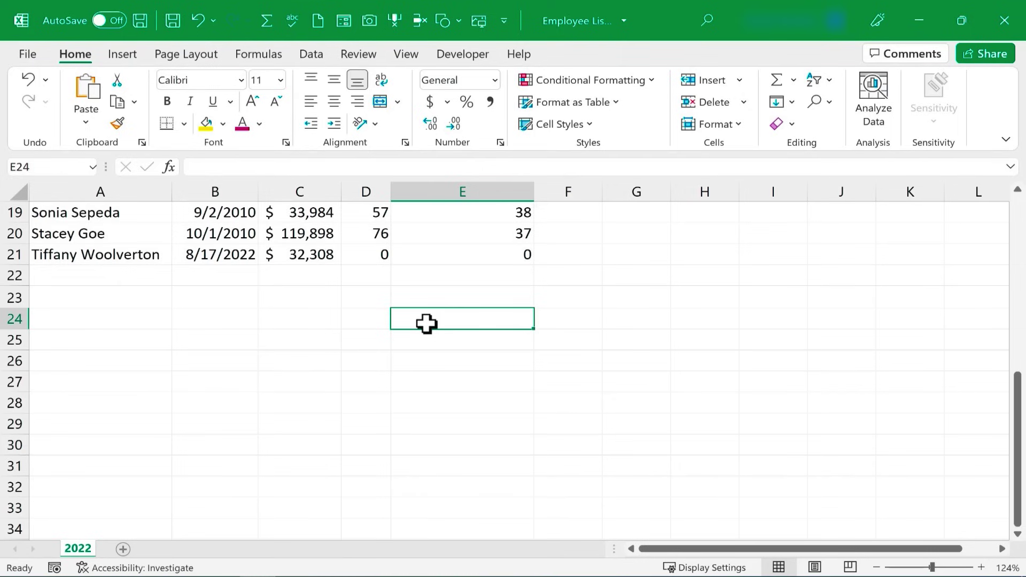
text(cwr)
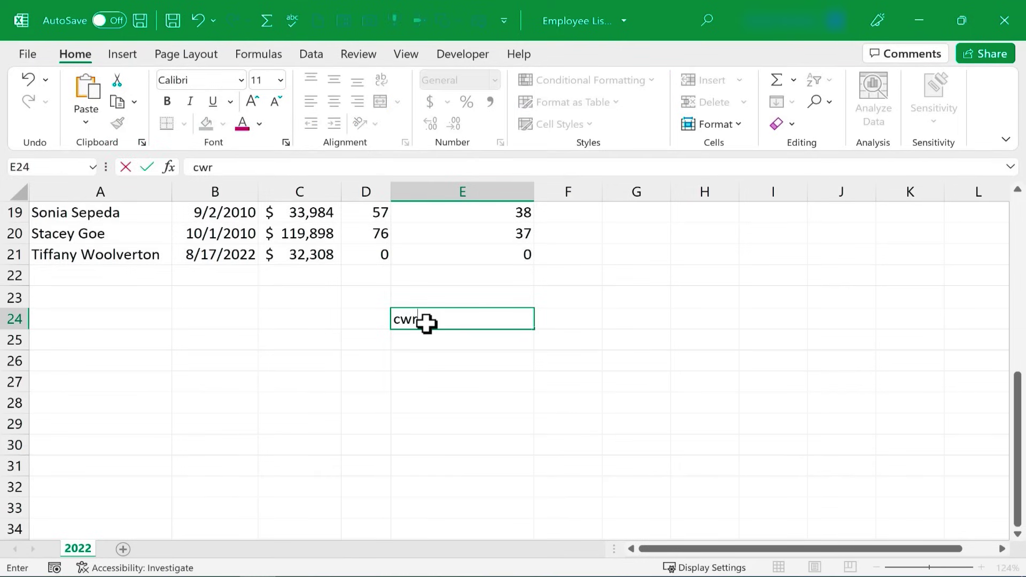
key(Return)
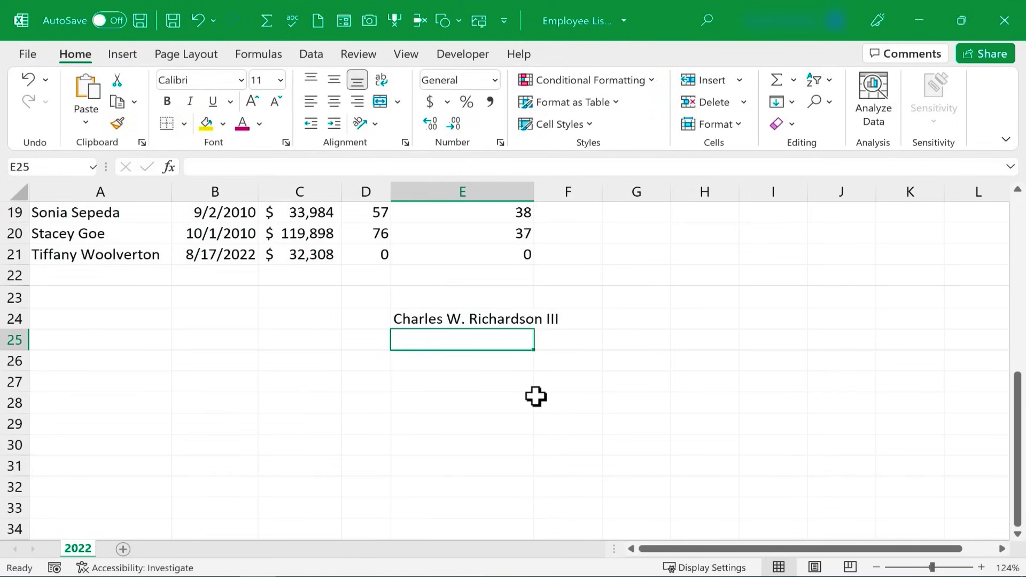
scroll(530, 400, up, 6)
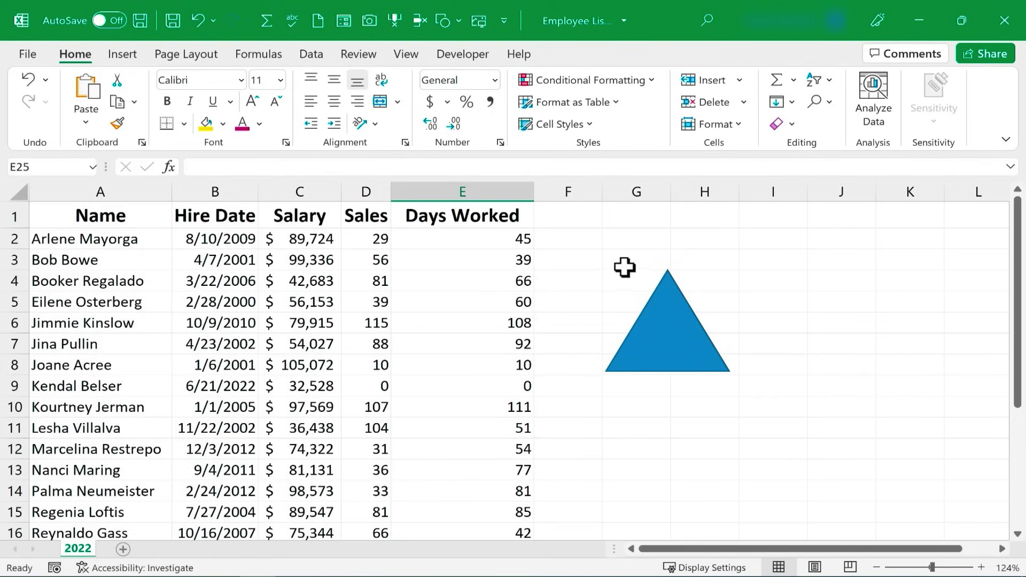
- Delete the blue triangle, then show the View tab's Macros menu
click(665, 323)
key(Delete)
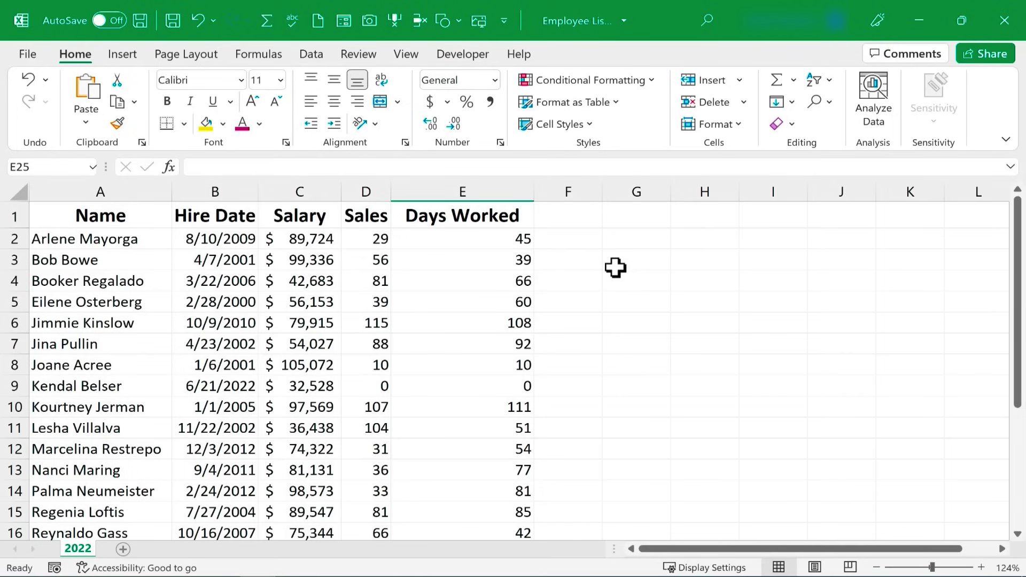
click(614, 270)
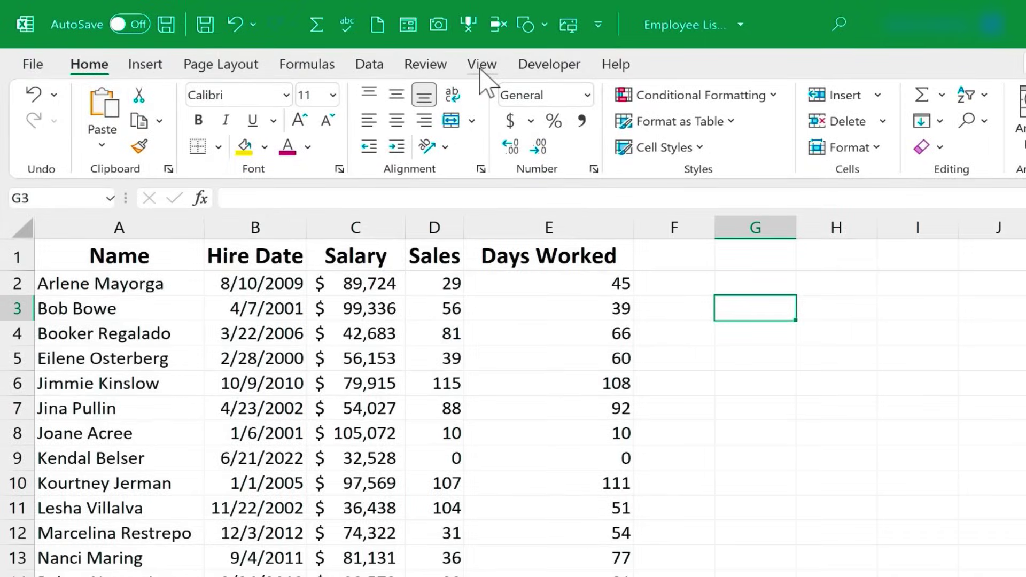
click(482, 66)
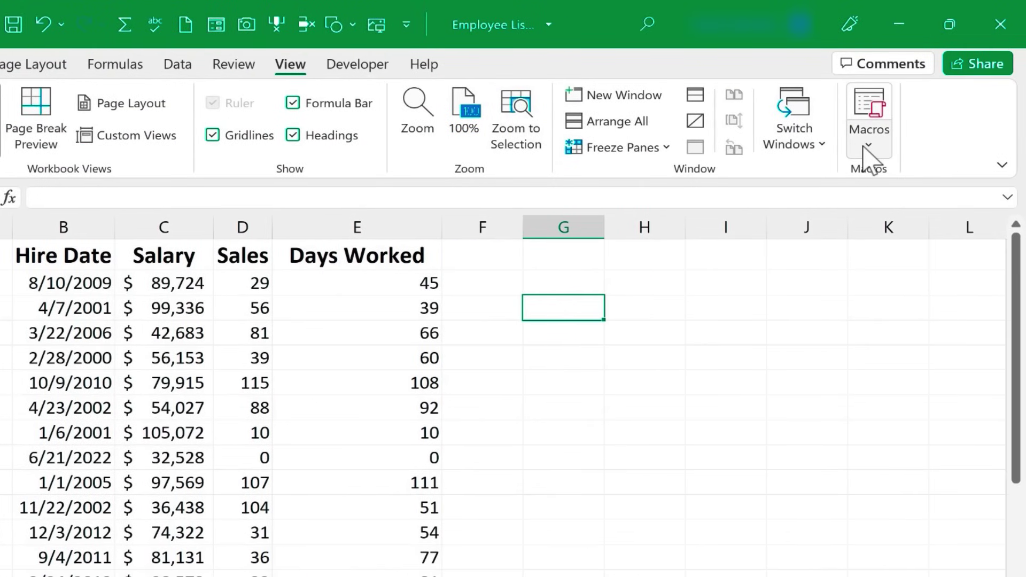
click(864, 150)
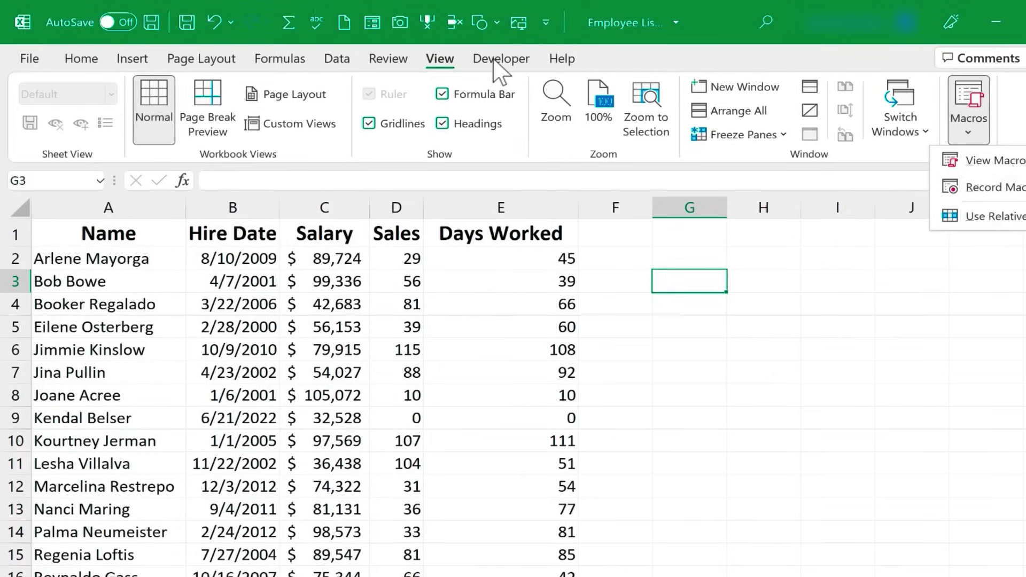
- Tick Developer under Customize the Ribbon in Excel Options and confirm with OK
click(495, 60)
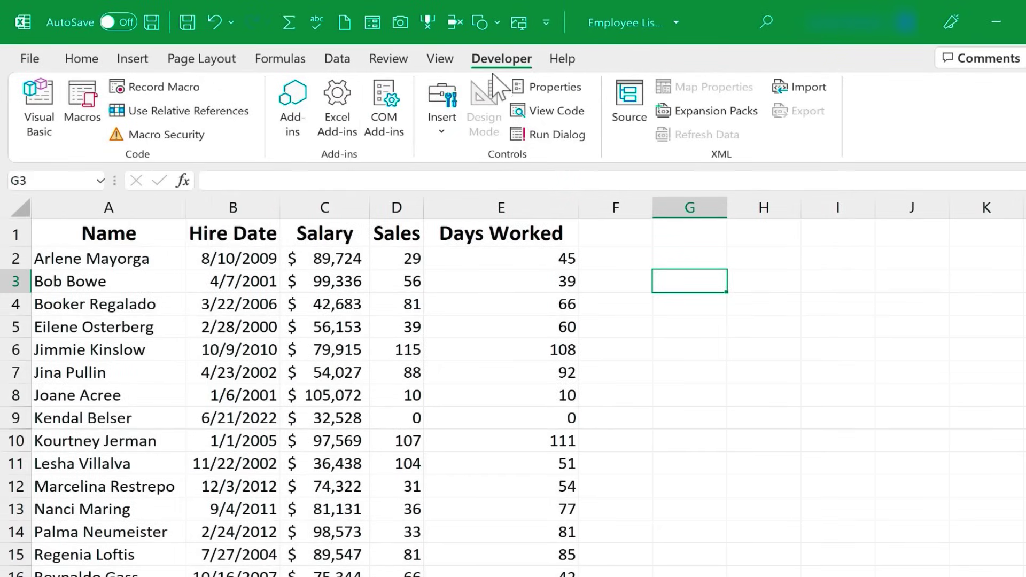
click(546, 23)
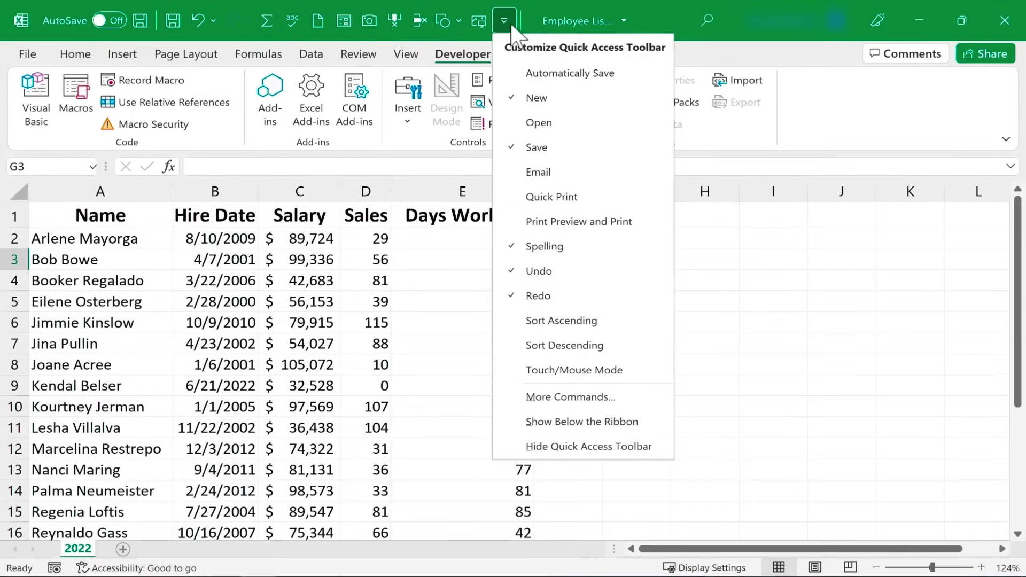
click(550, 396)
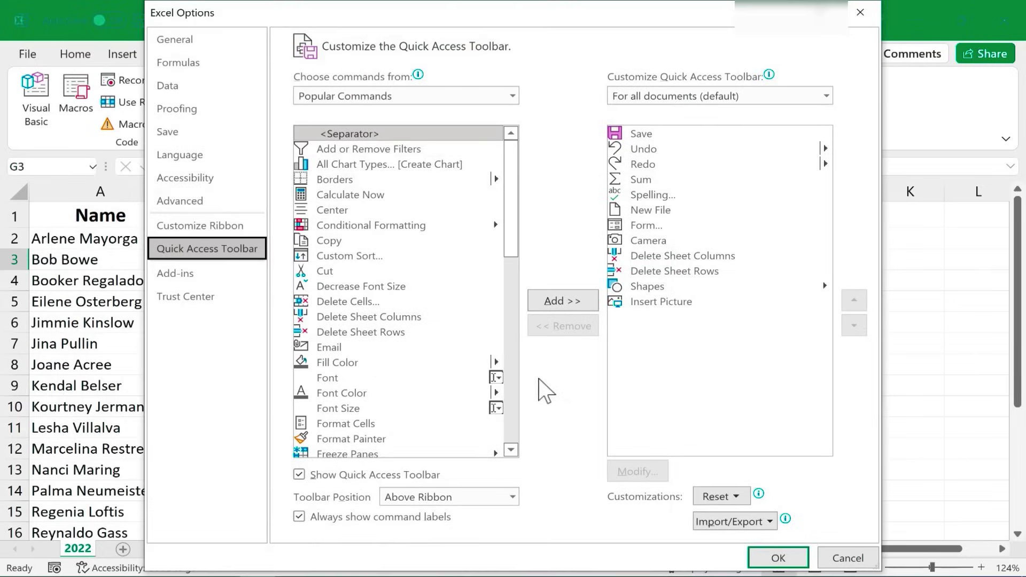
click(226, 228)
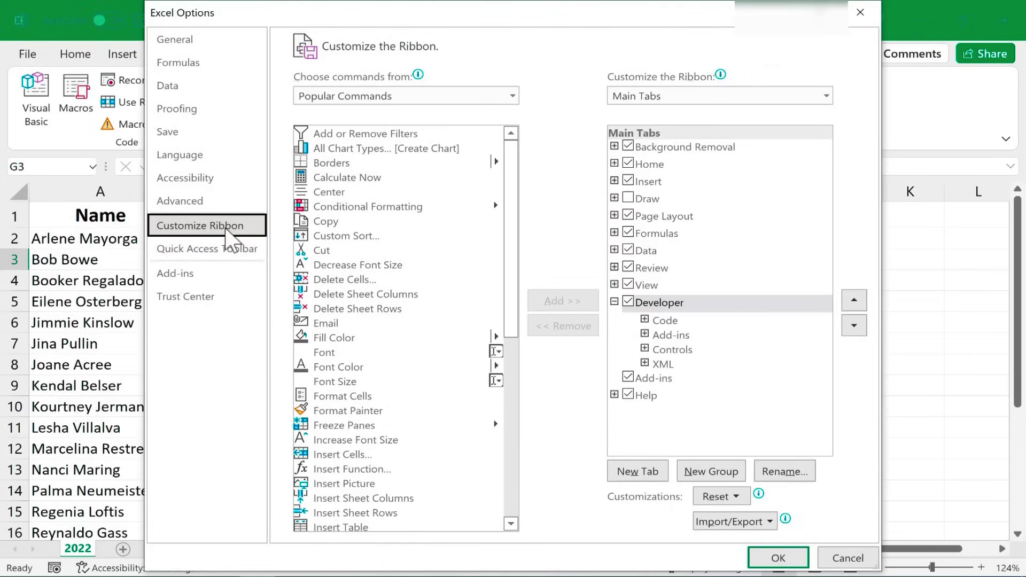
click(629, 304)
click(779, 558)
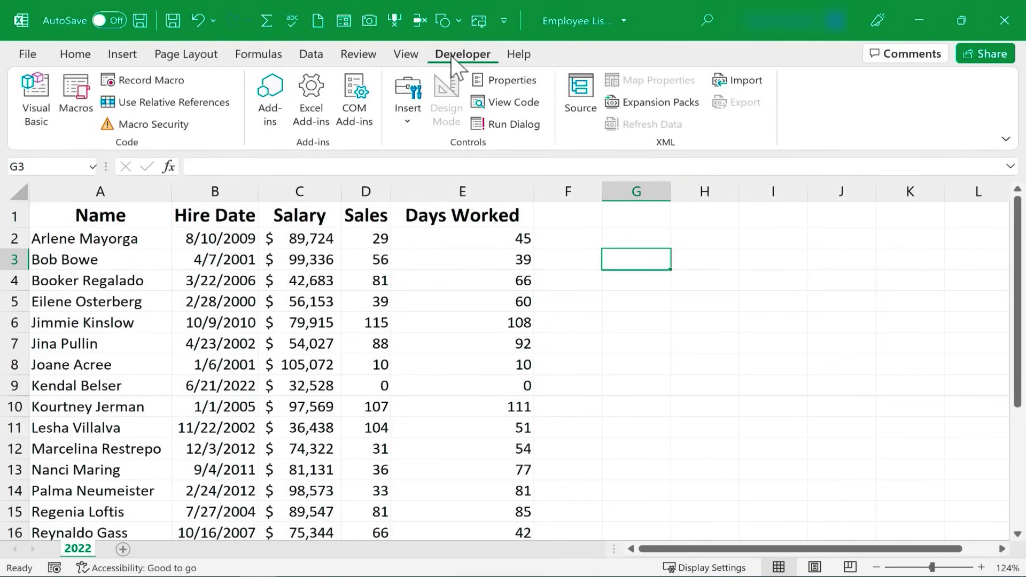
- Name the new macro GoodComment, give it shortcut Ctrl+Shift+C, and store it in This Workbook
click(161, 86)
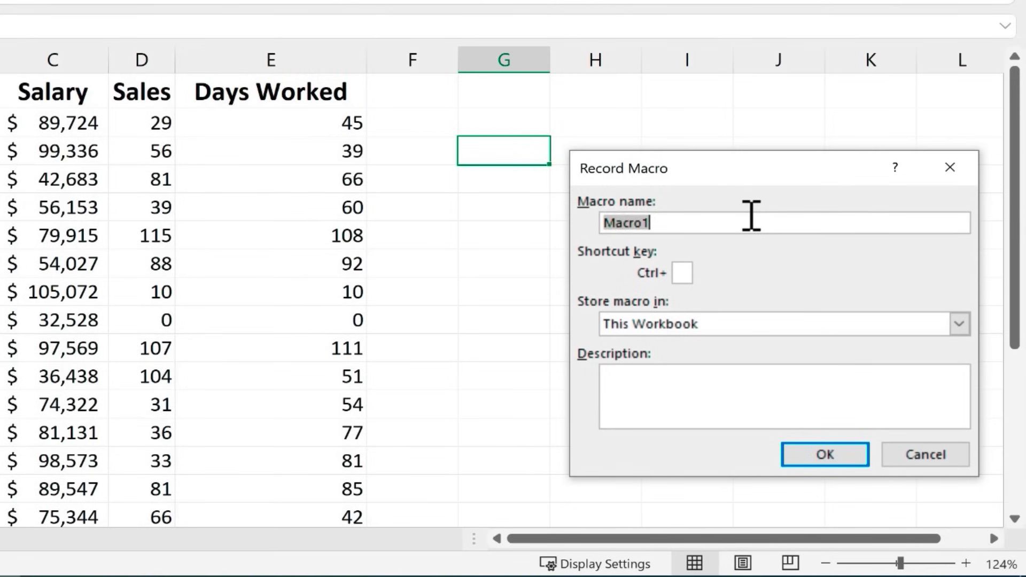
text(GoodComment)
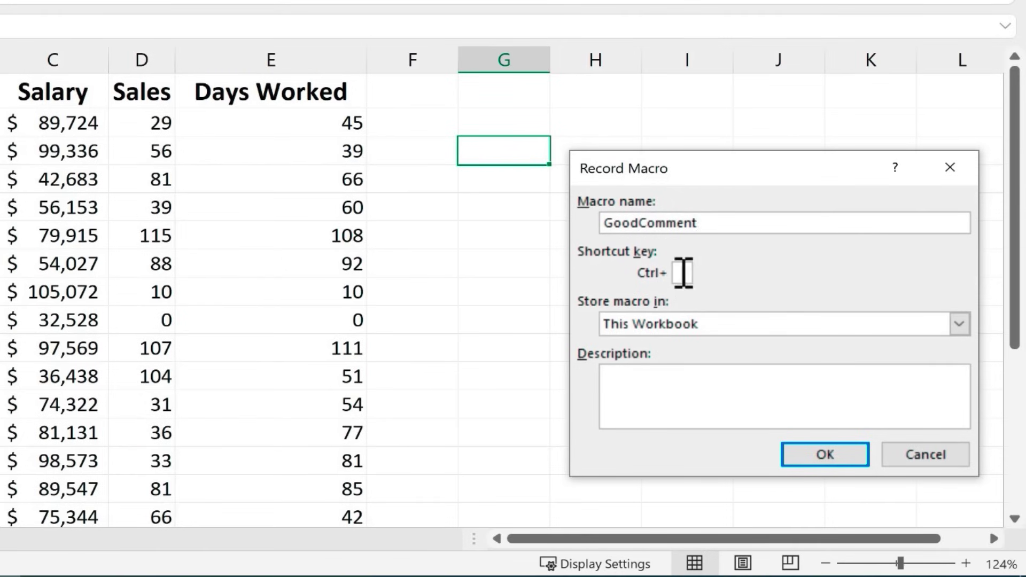
click(683, 273)
text(d)
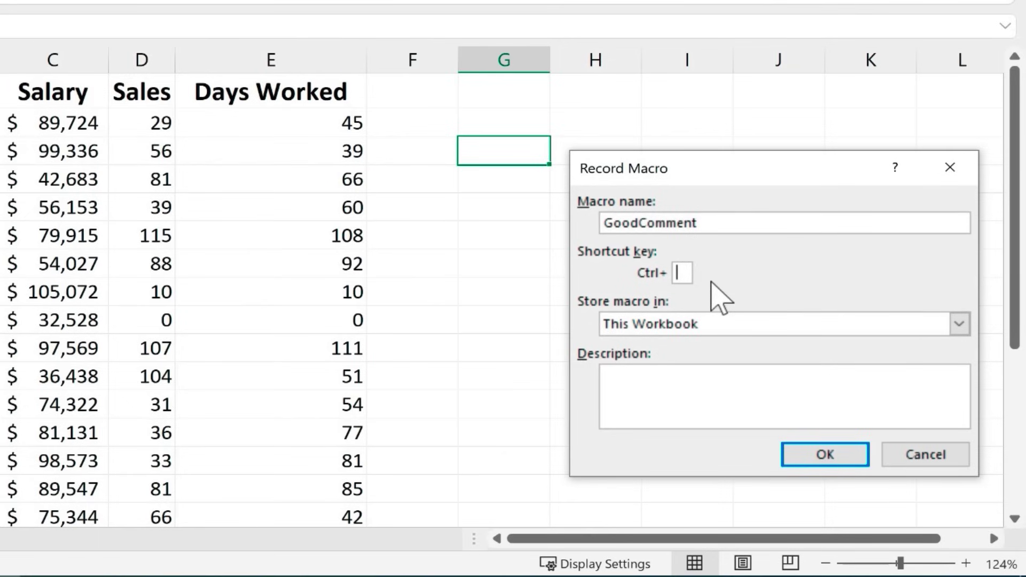
key(shift+c)
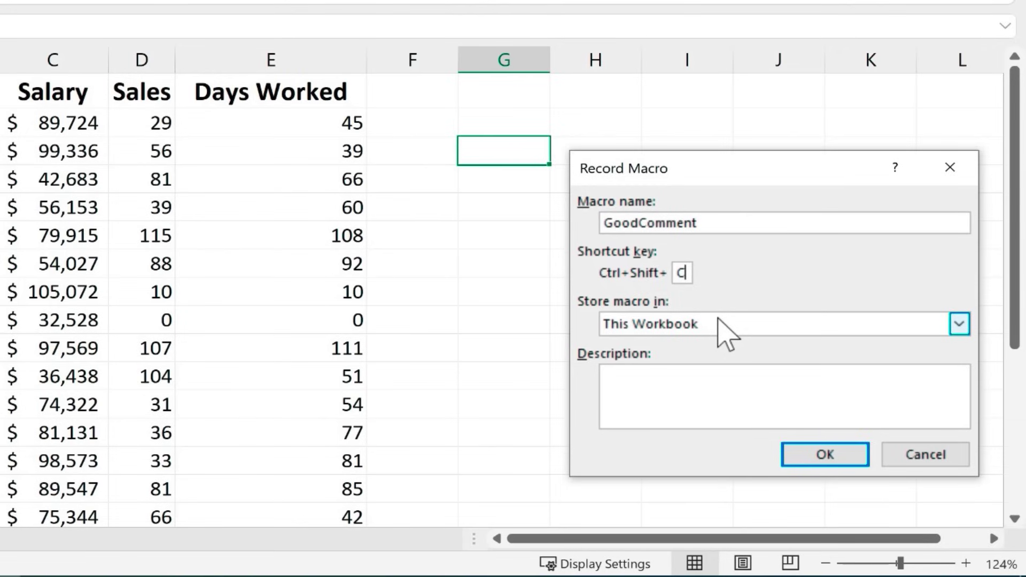
key(Tab)
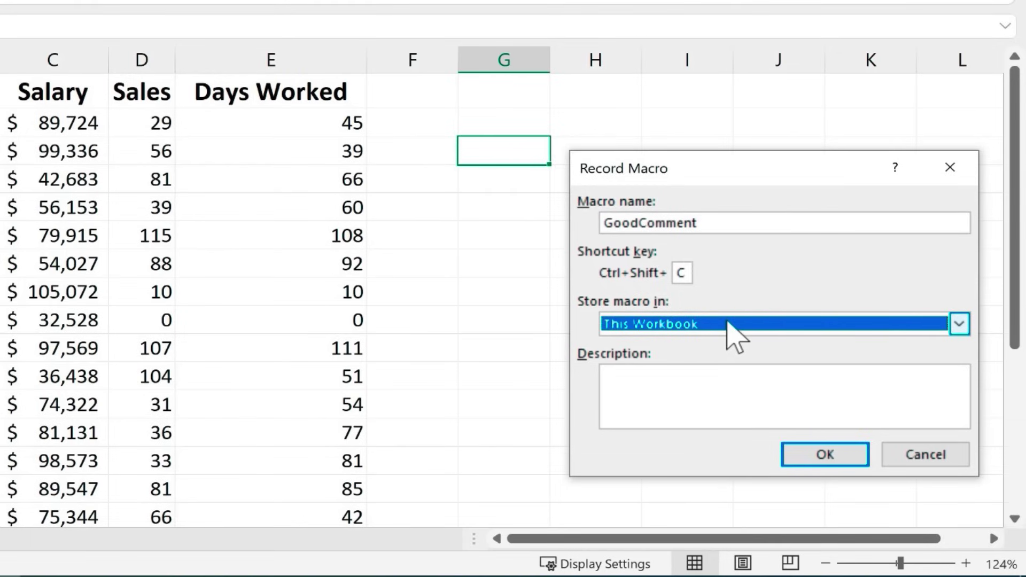
click(730, 324)
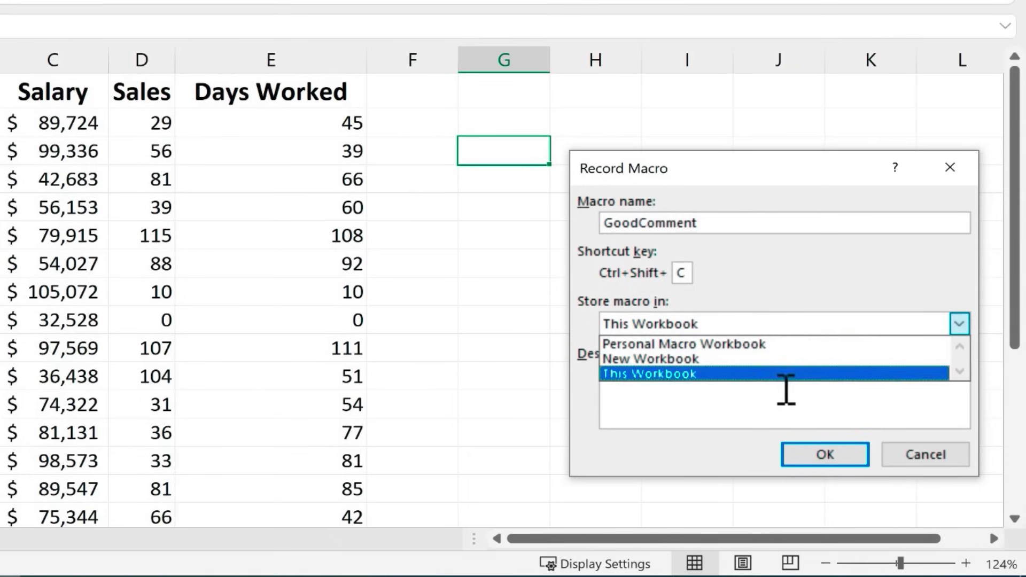
click(681, 374)
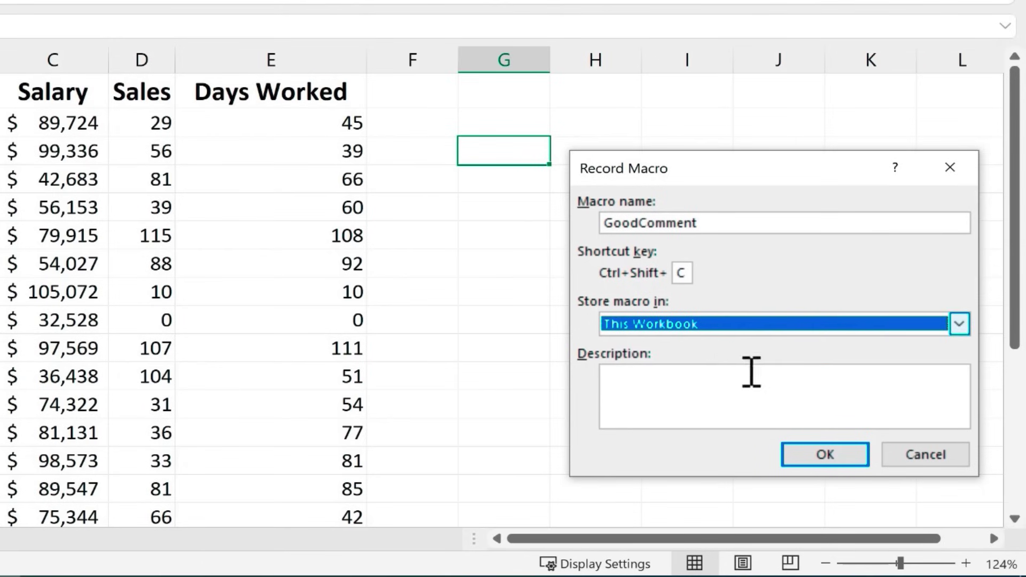
- Start recording and enter the headers Name in G6 and Comment in H6
click(826, 454)
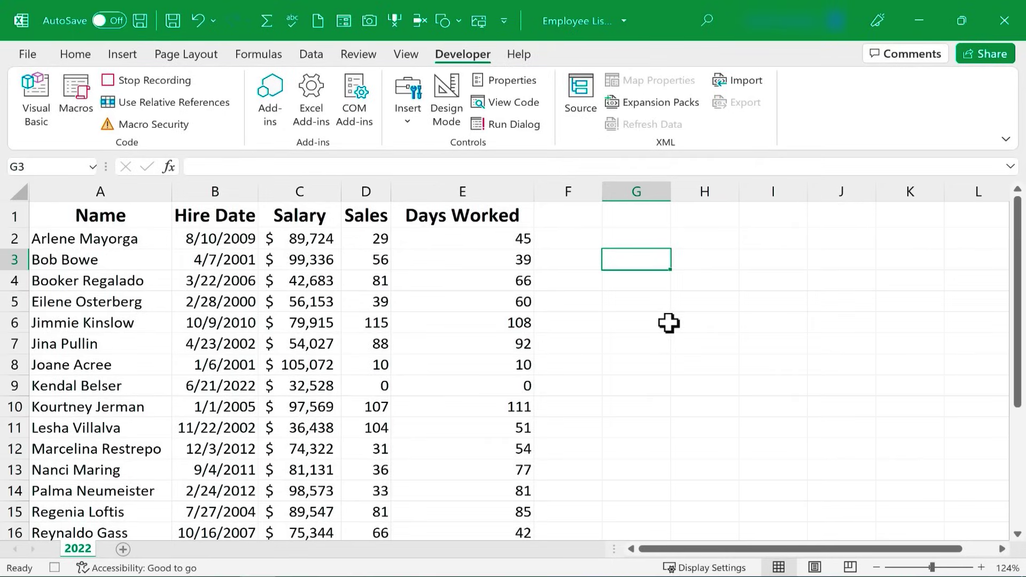
click(669, 323)
text(Name)
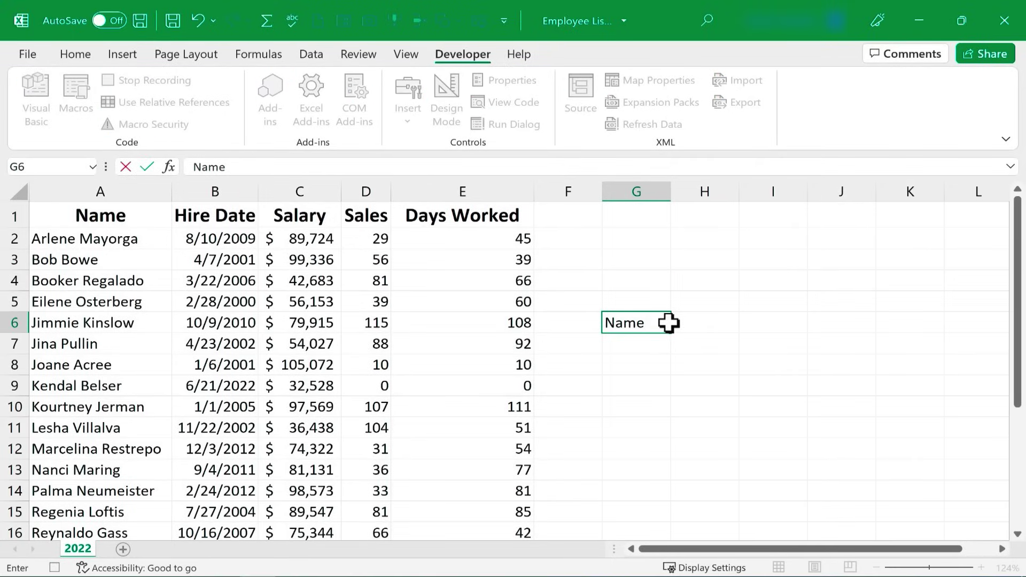
key(Tab)
text(Comment)
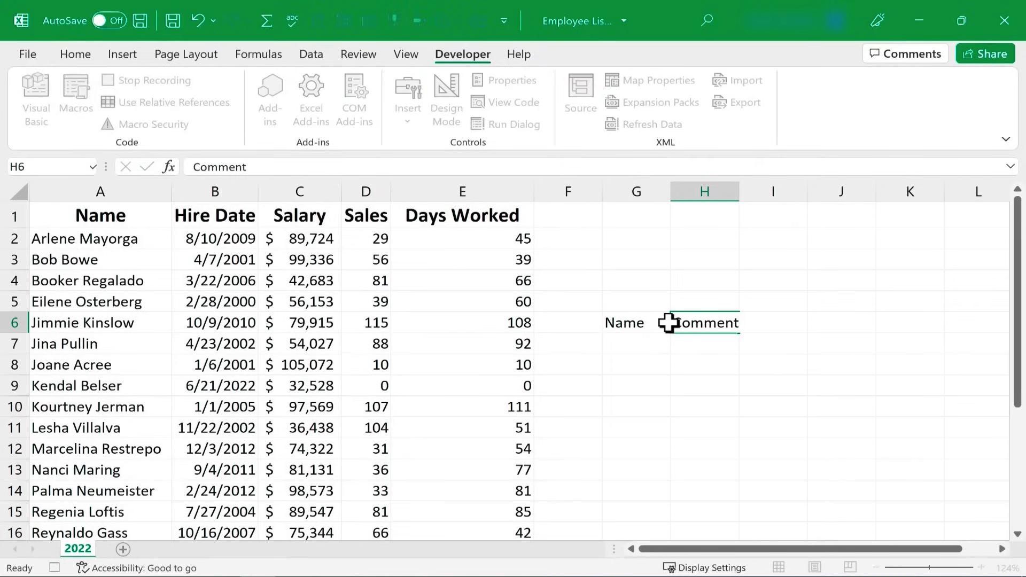
key(Return)
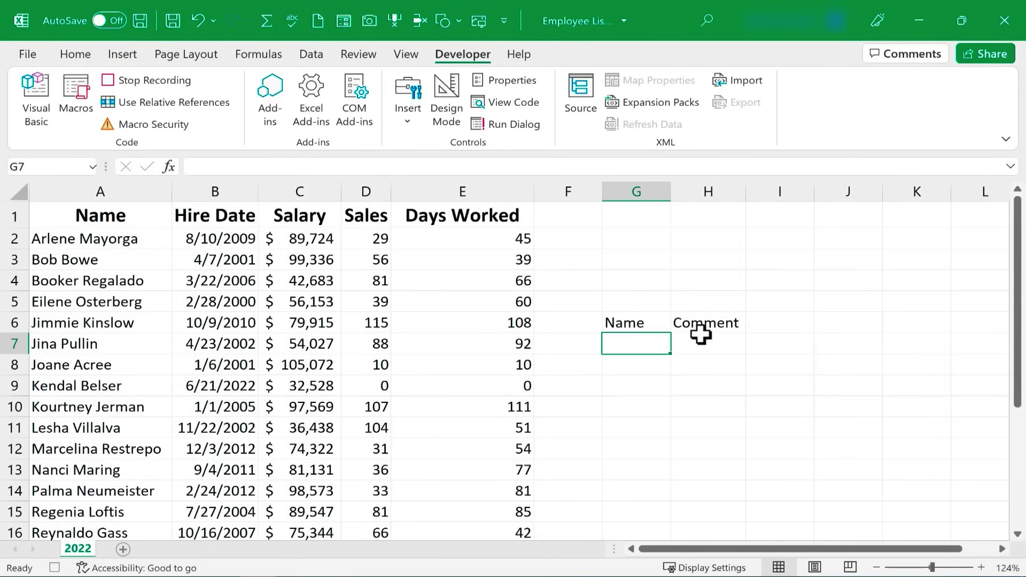
- Give G6:H7 a light green fill and All Borders, and bold the headers
drag(648, 327, 703, 340)
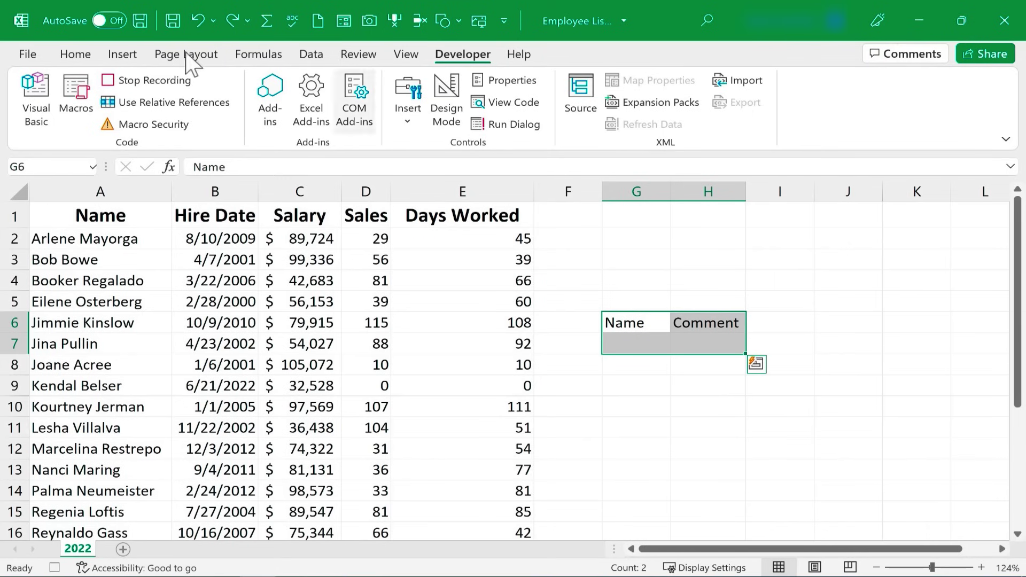
click(68, 56)
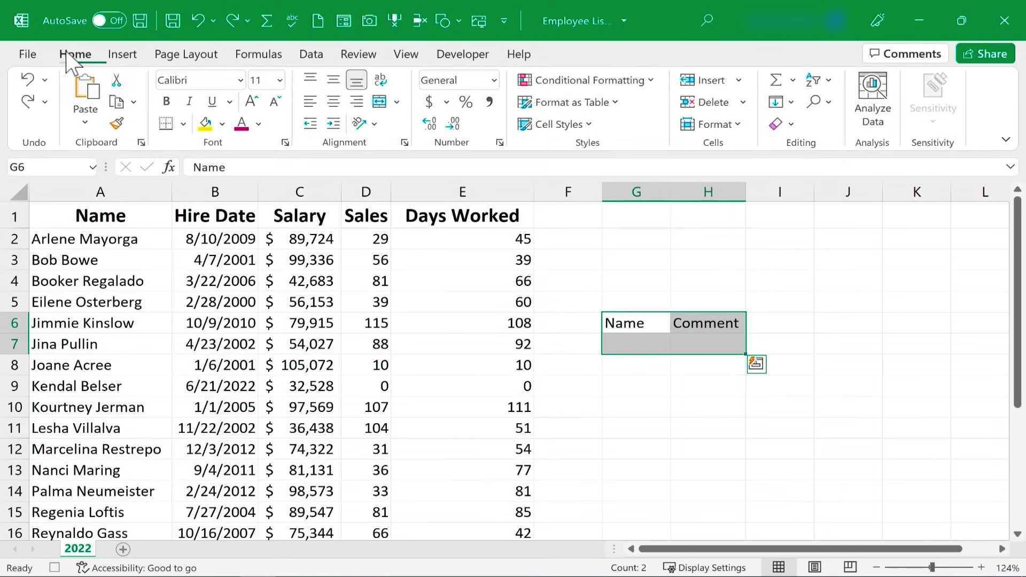
click(222, 124)
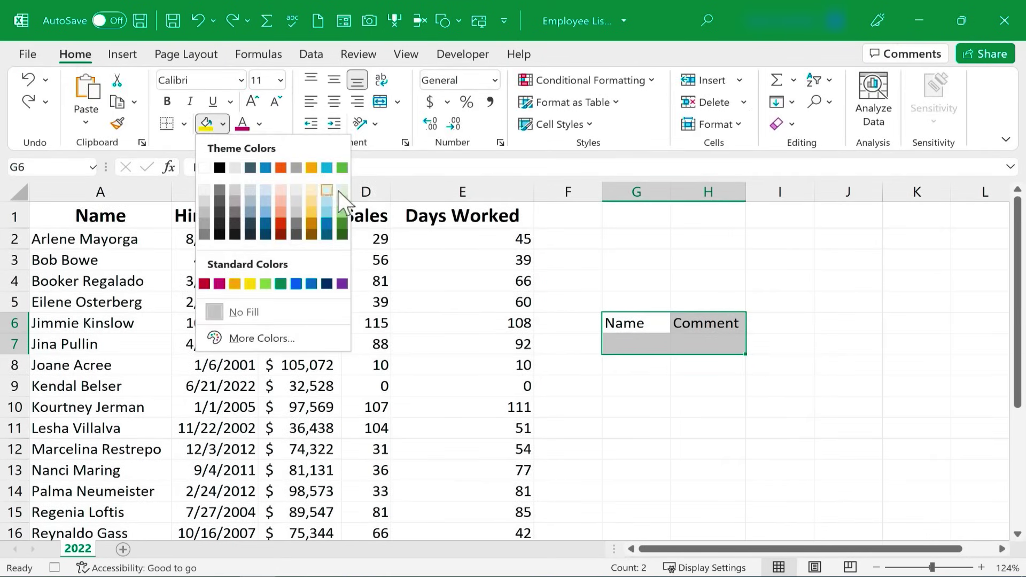
click(343, 206)
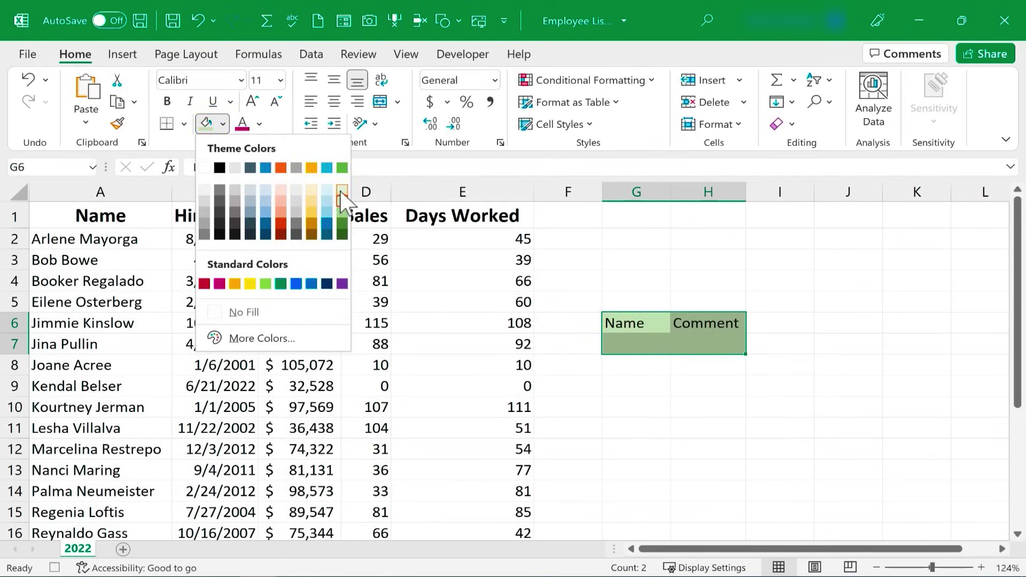
click(344, 206)
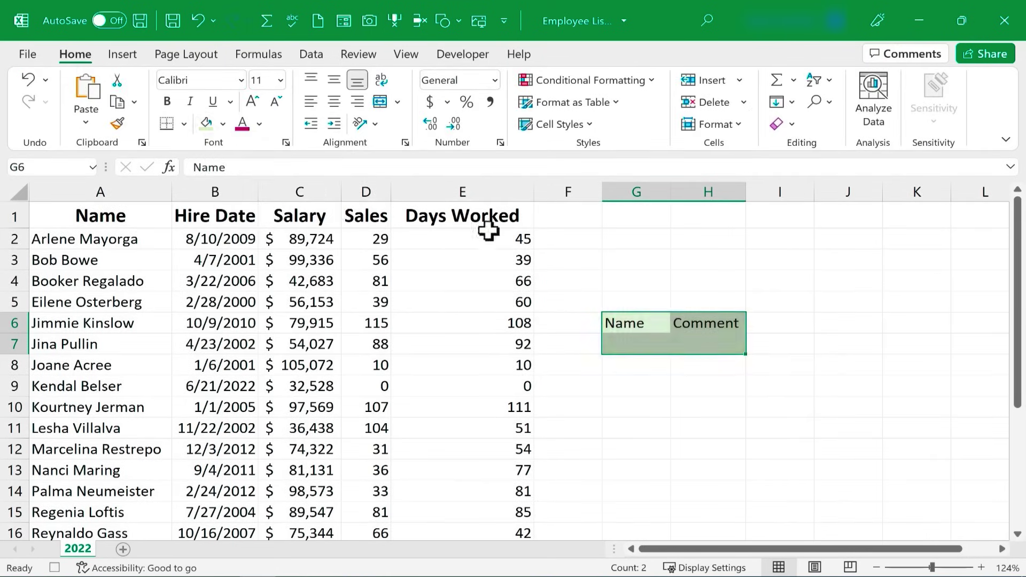
drag(677, 342, 714, 344)
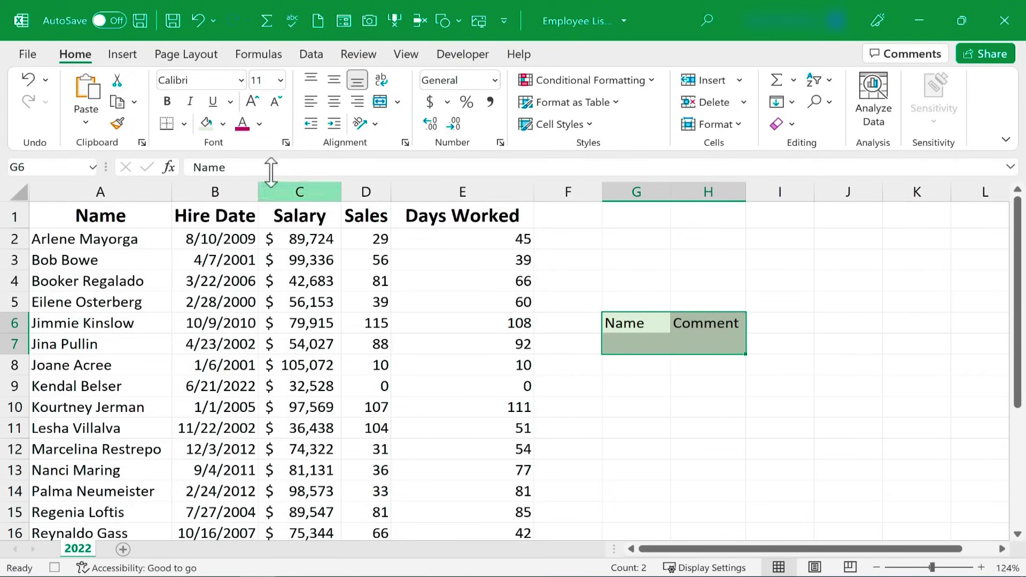
click(184, 123)
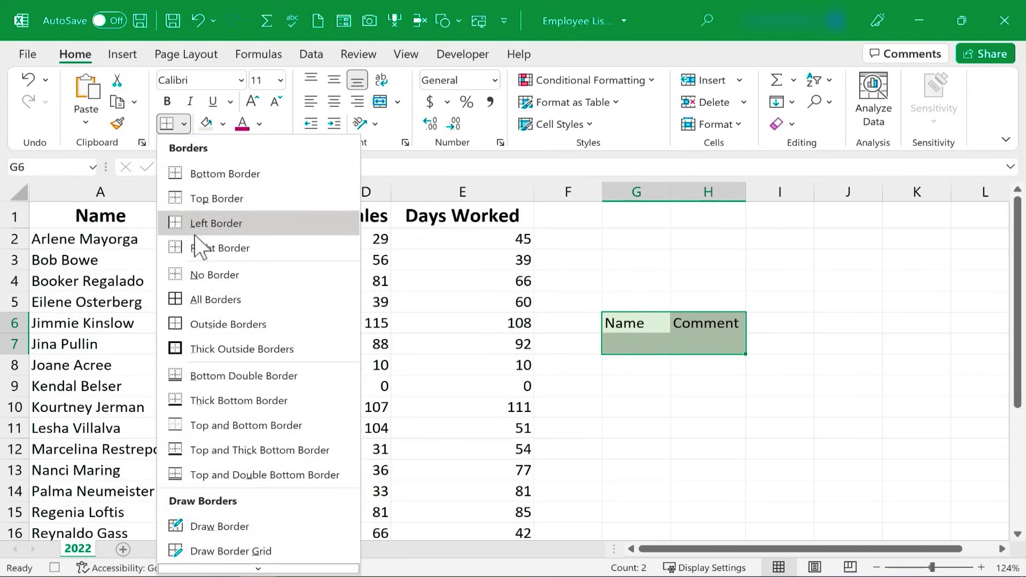
click(210, 300)
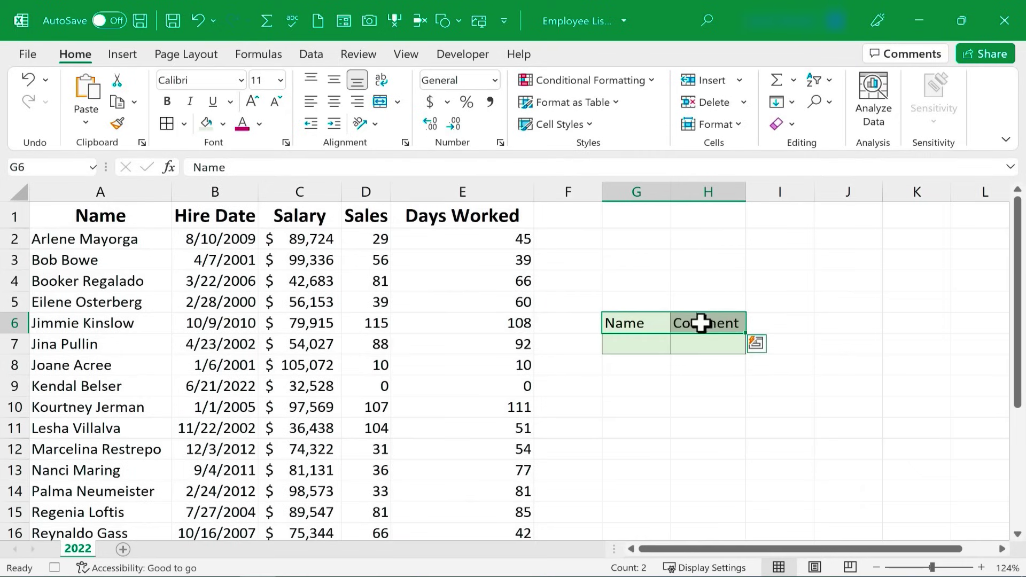
click(166, 102)
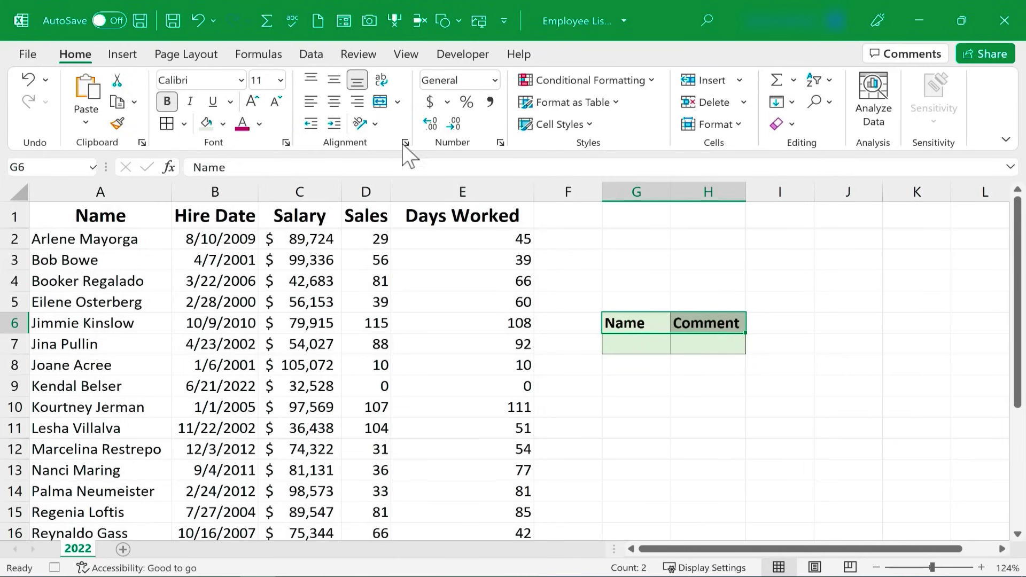
- Stop the macro recording and apply Clear All to F4:I9 to wipe the form
click(463, 54)
click(159, 80)
click(75, 54)
drag(588, 288, 776, 377)
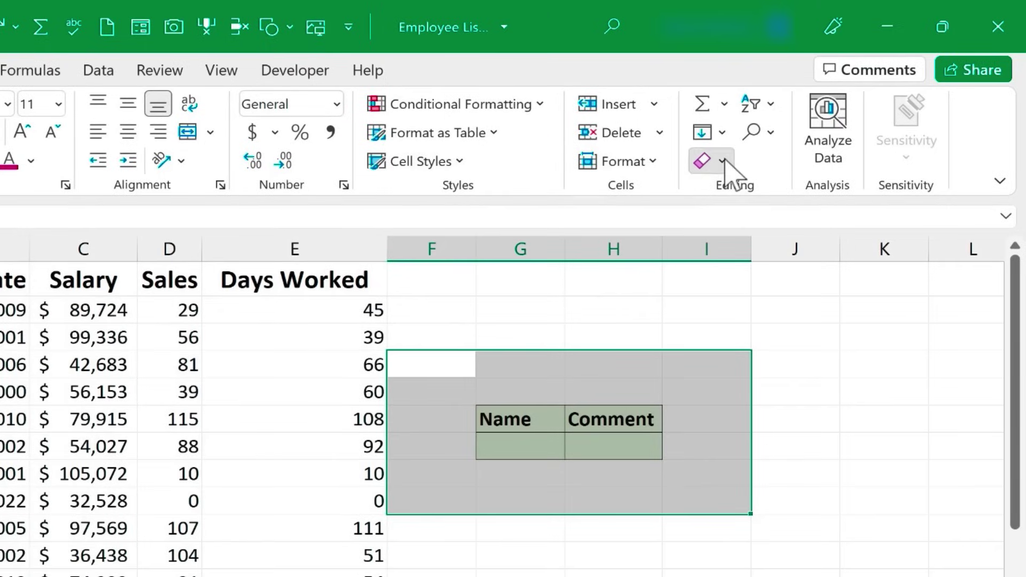
click(723, 160)
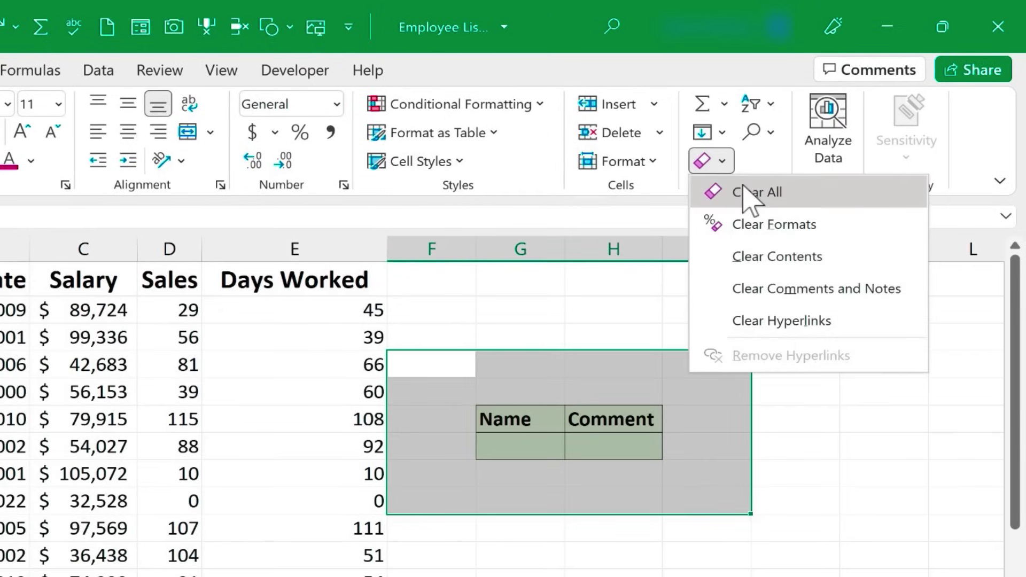
click(745, 187)
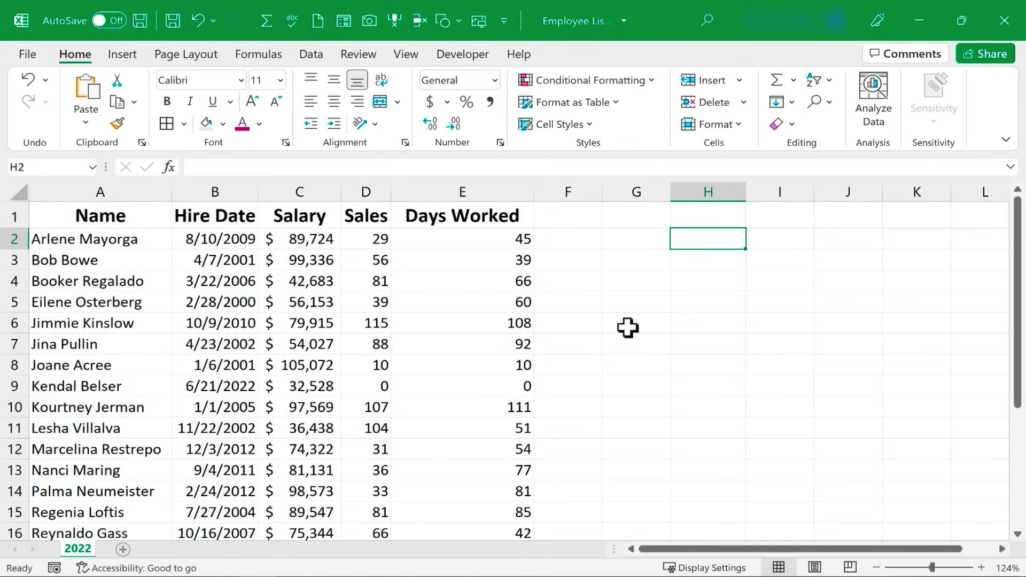
key(ctrl+shift+c)
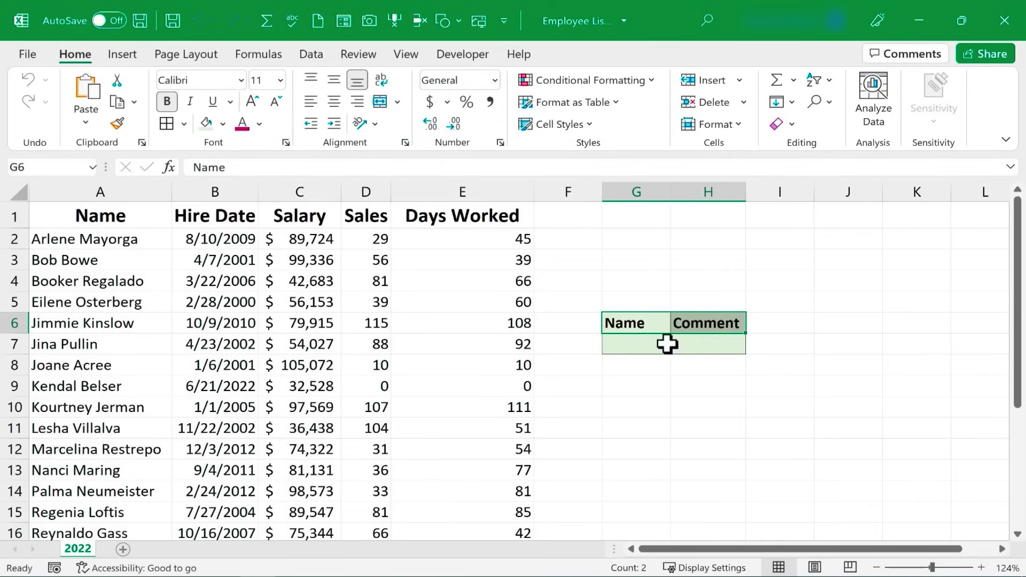
click(646, 346)
key(Tab)
text(Is awesome)
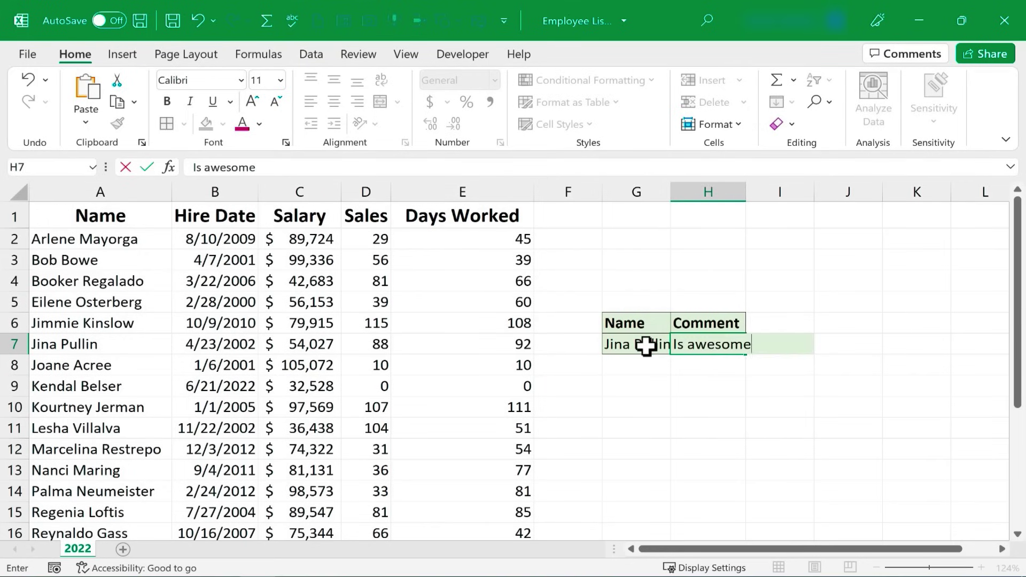
key(Return)
click(678, 431)
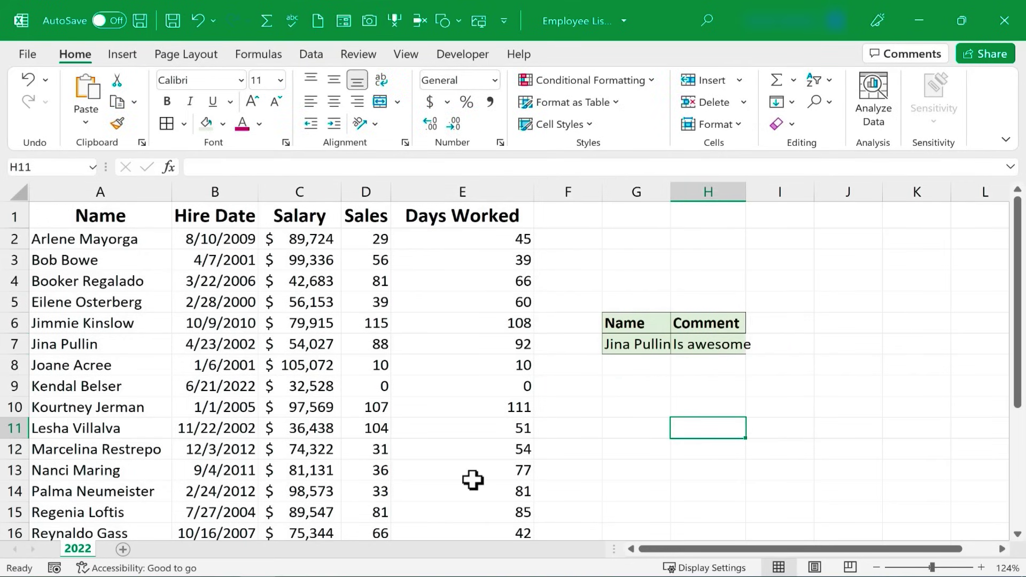
key(ctrl+shift+m)
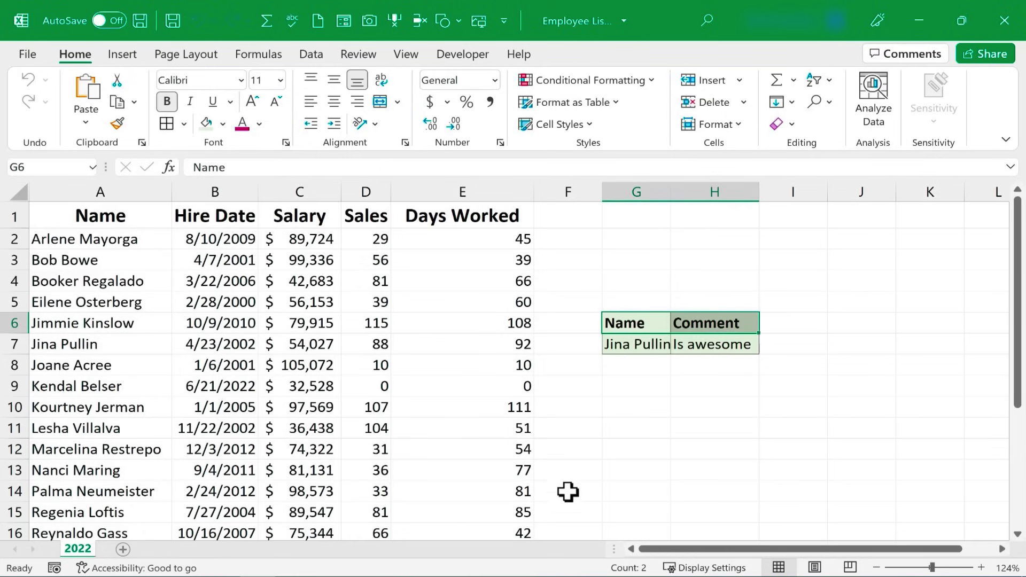
click(619, 320)
click(701, 327)
click(661, 345)
click(648, 324)
click(845, 381)
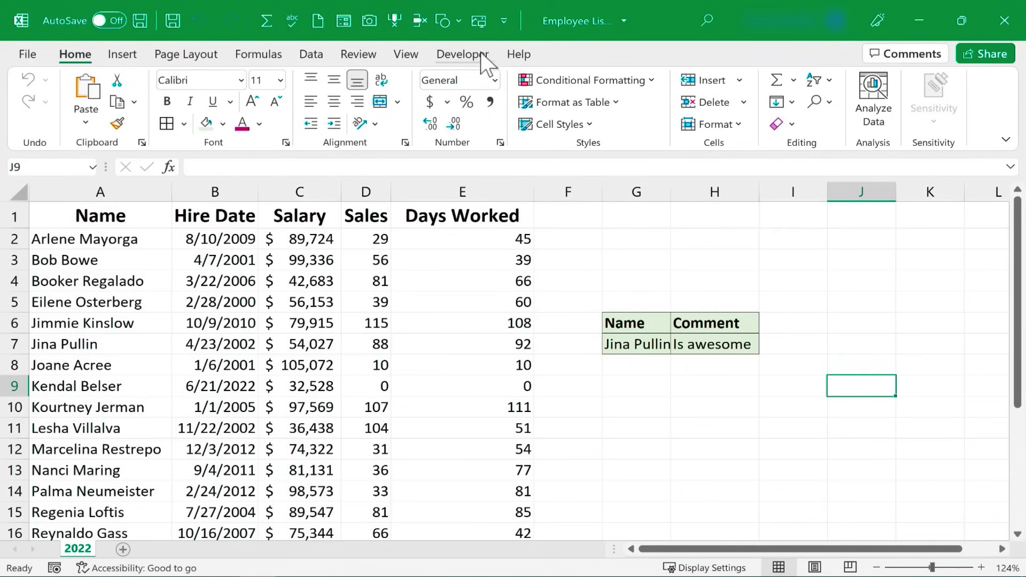
- Delete the contents of F4:I10 to remove the old Name/Comment form
click(464, 54)
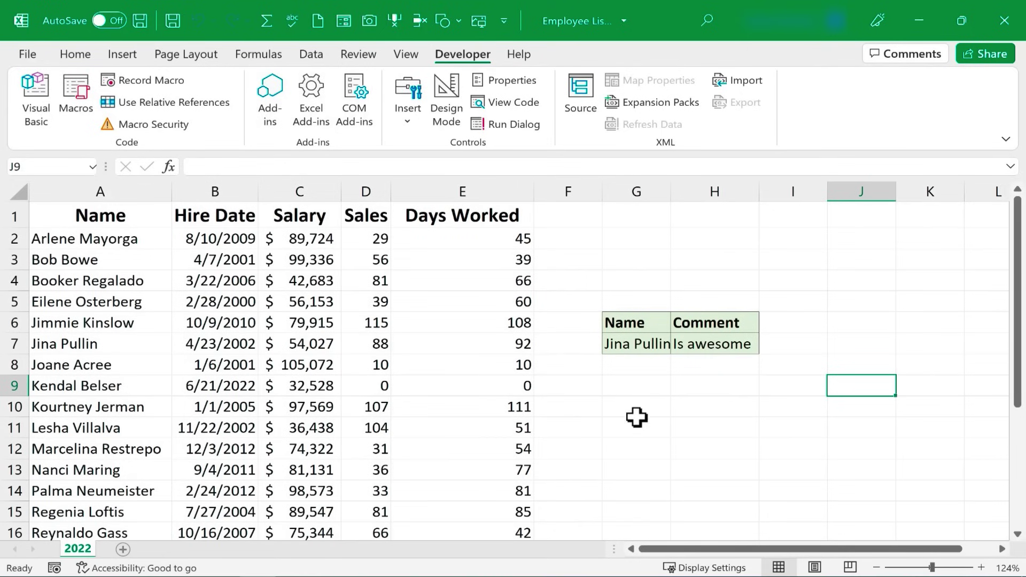
drag(569, 281, 813, 407)
click(80, 53)
key(Delete)
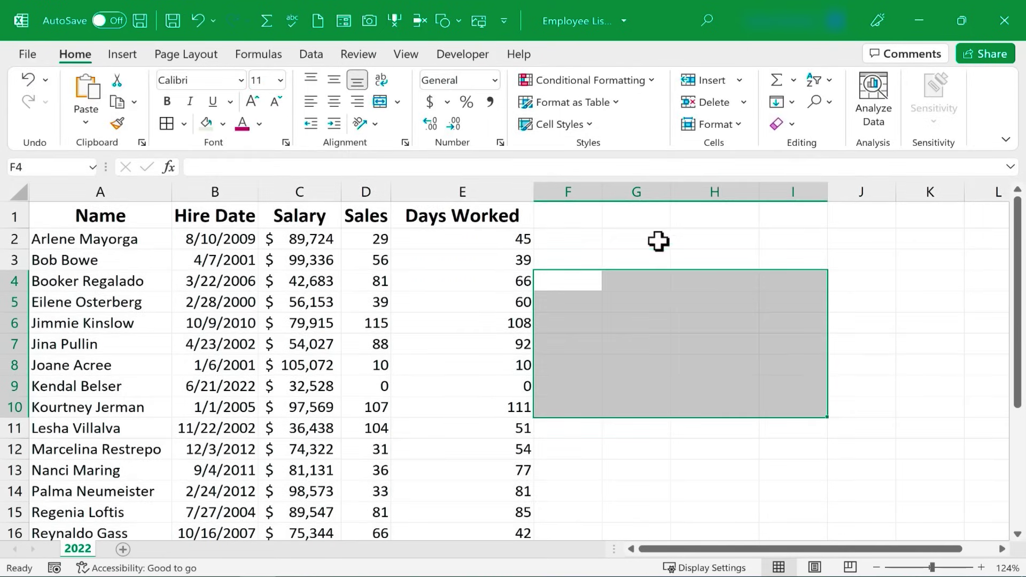
click(659, 241)
- Delete the GoodComment macro from the Macros list and confirm
click(464, 54)
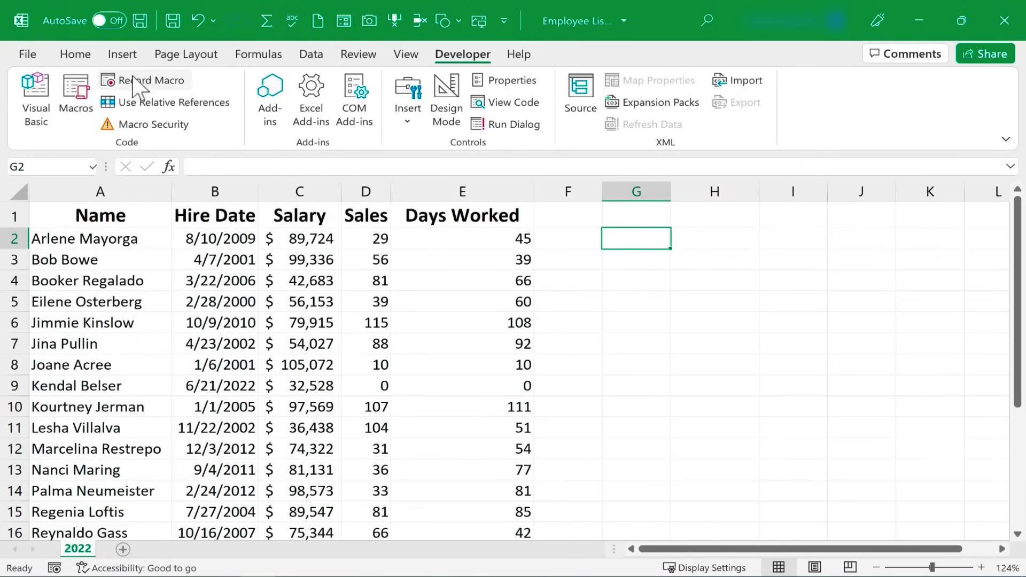
click(76, 96)
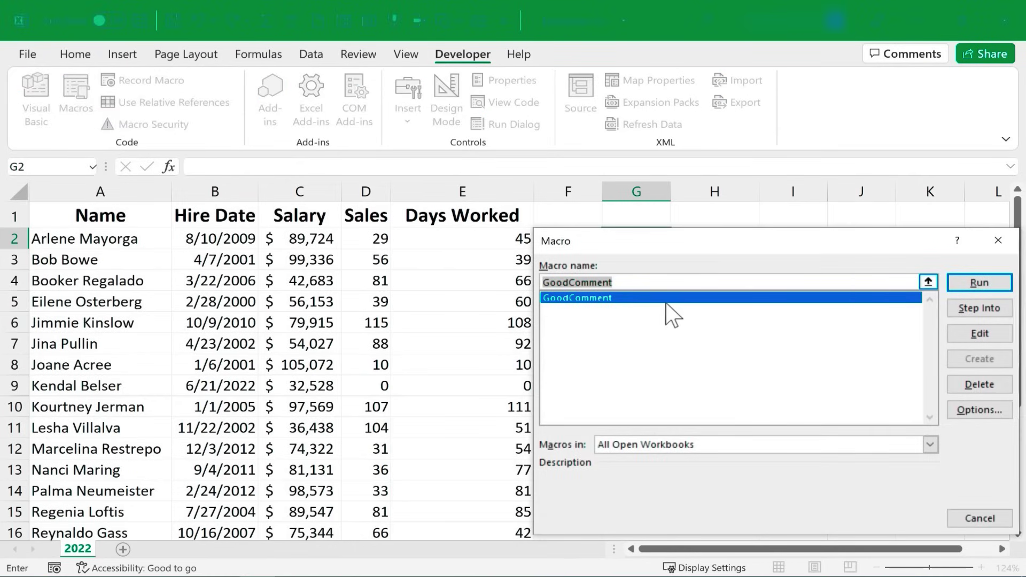
click(978, 385)
click(476, 344)
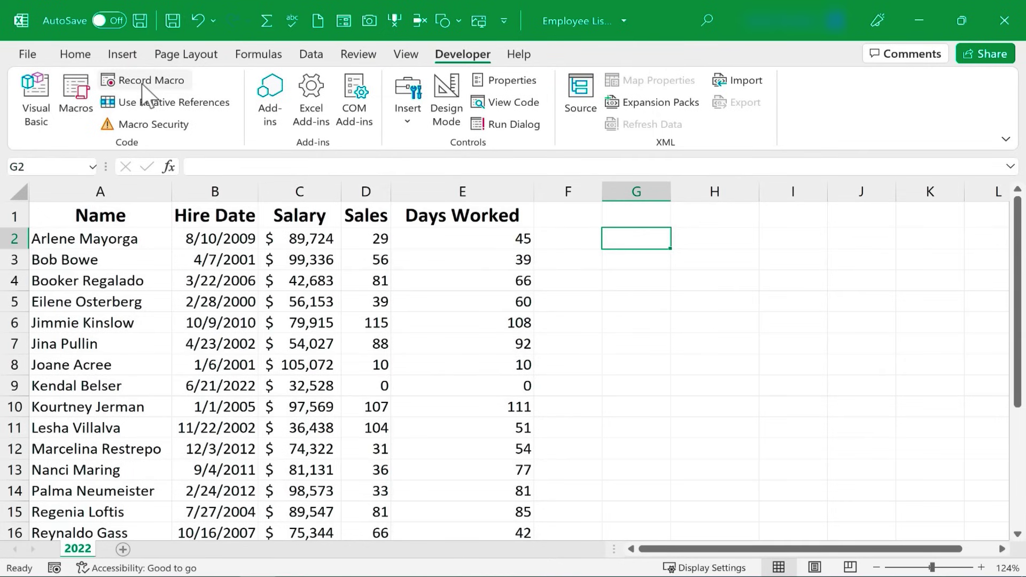
- From G4 with Use Relative References on, start recording GoodComment with shortcut Ctrl+Shift+C
click(160, 102)
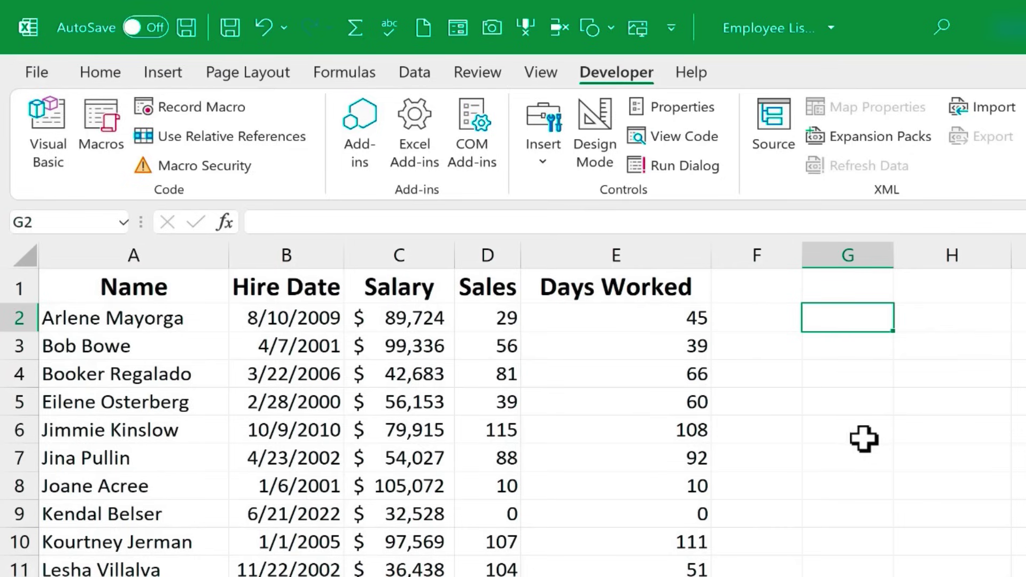
drag(843, 431, 965, 455)
click(855, 362)
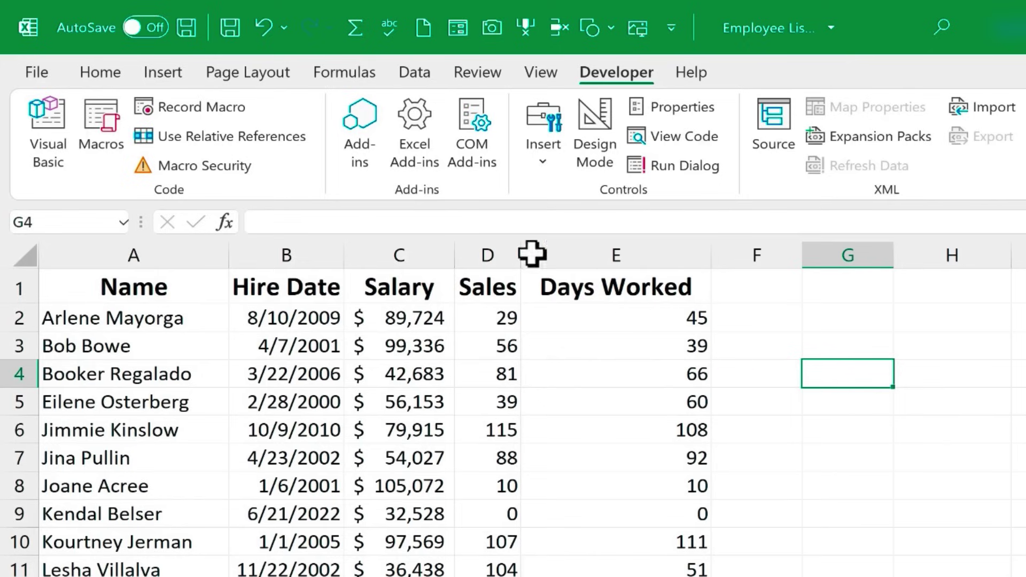
click(199, 144)
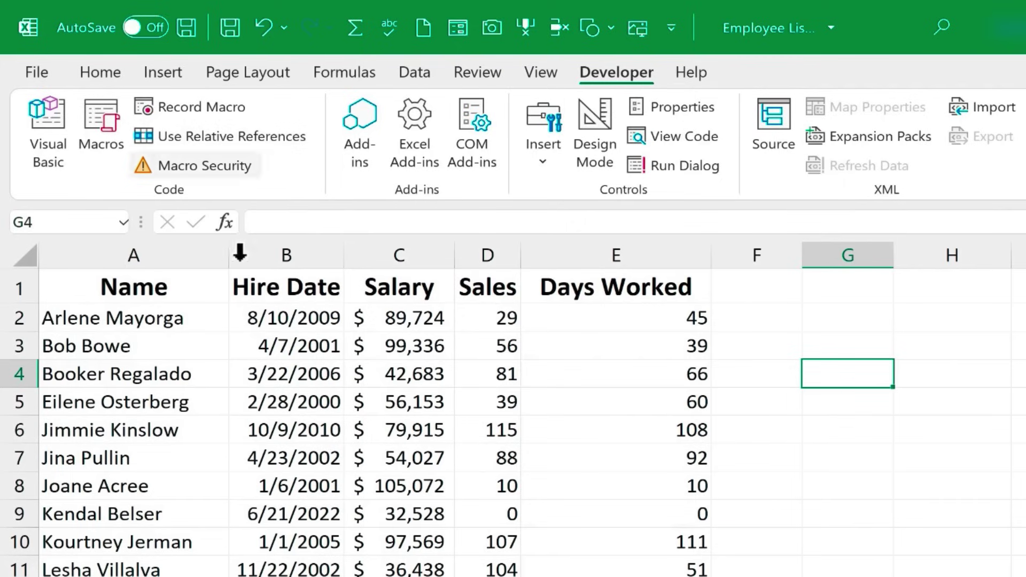
click(198, 142)
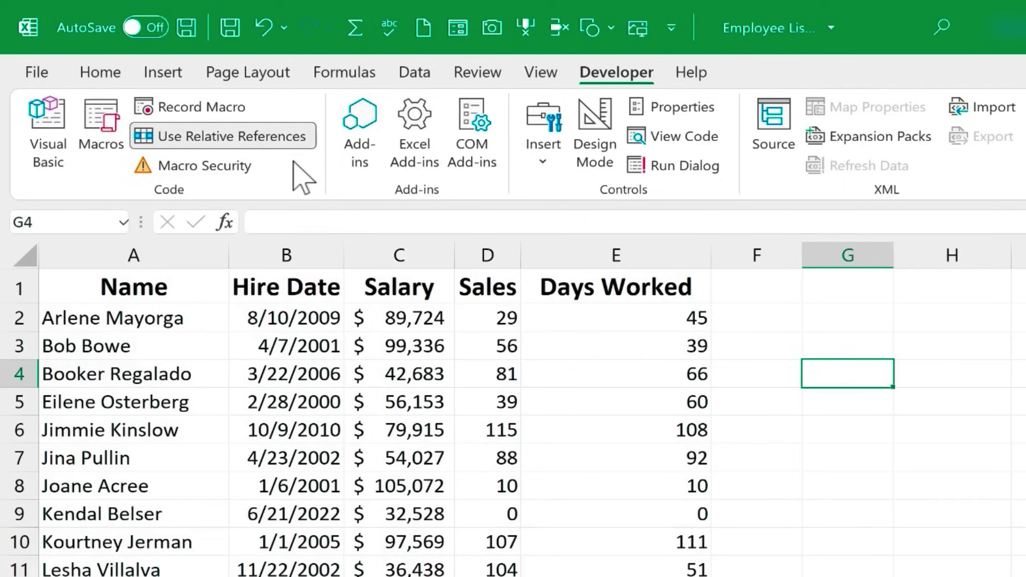
click(222, 109)
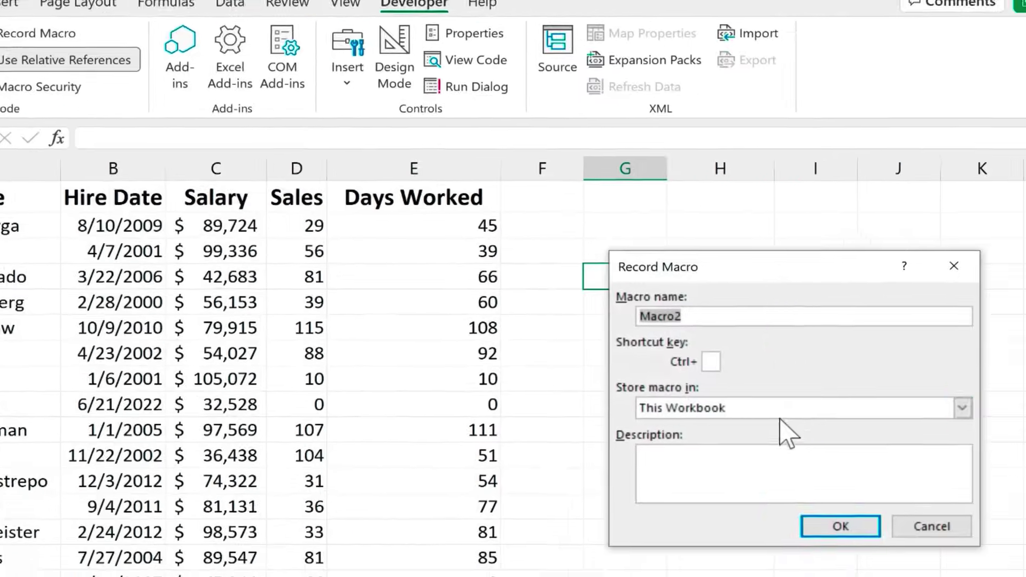
text(GoodComment)
click(716, 363)
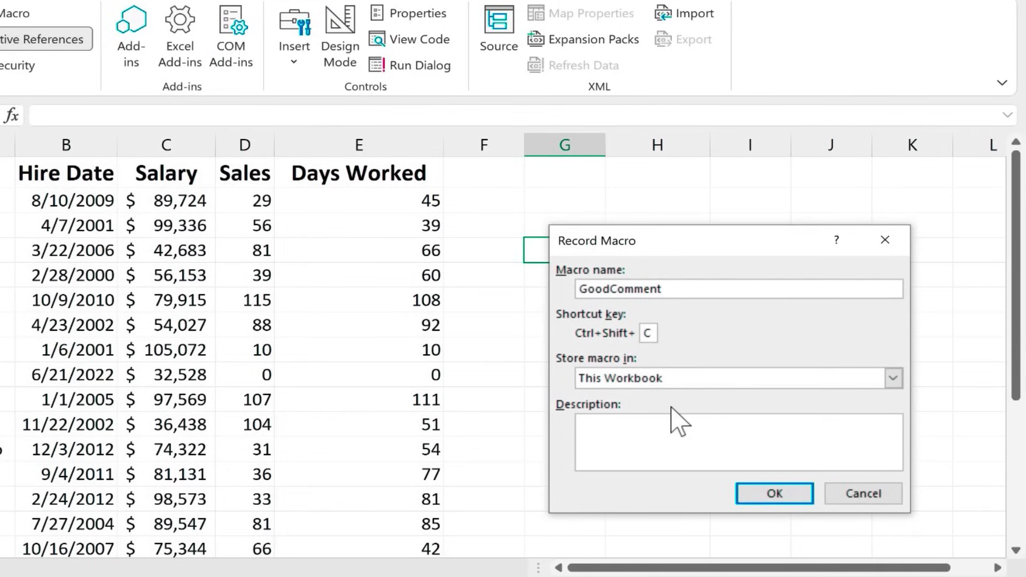
click(773, 496)
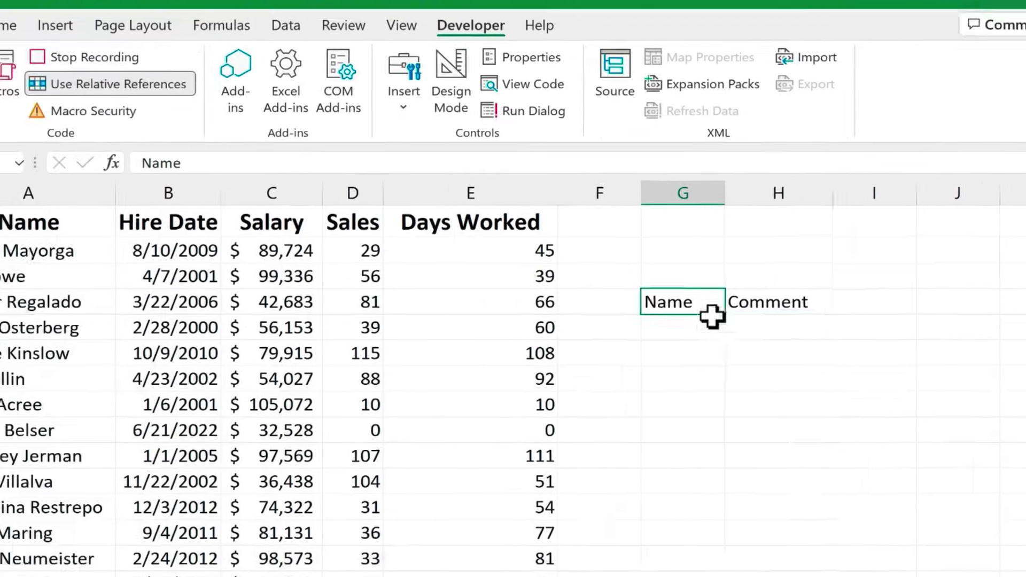
- Shade G4:H5 light green and bold the Name and Comment headings in G4:H4
drag(599, 259, 674, 287)
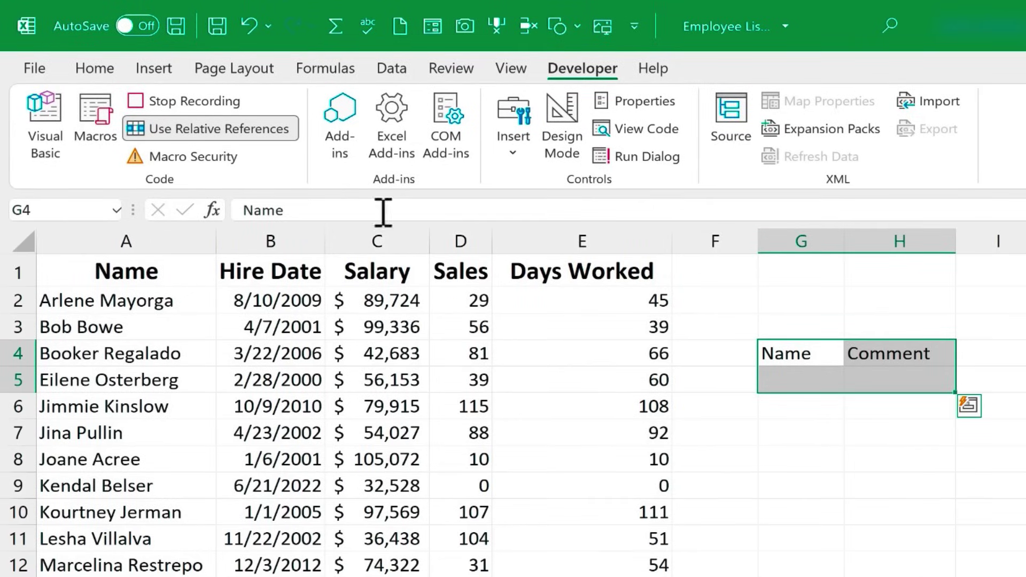
click(111, 71)
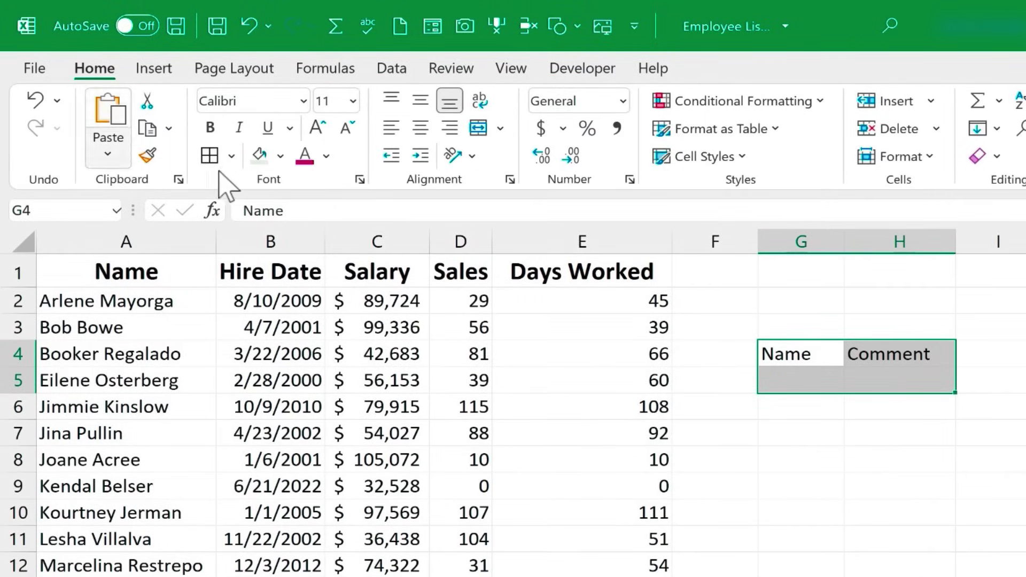
click(260, 156)
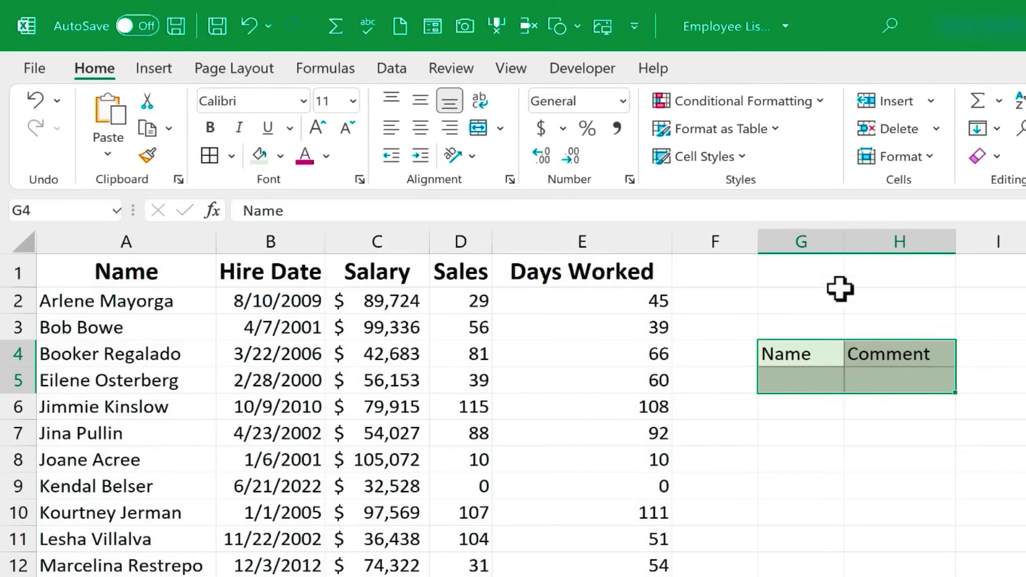
drag(791, 351, 891, 354)
click(210, 128)
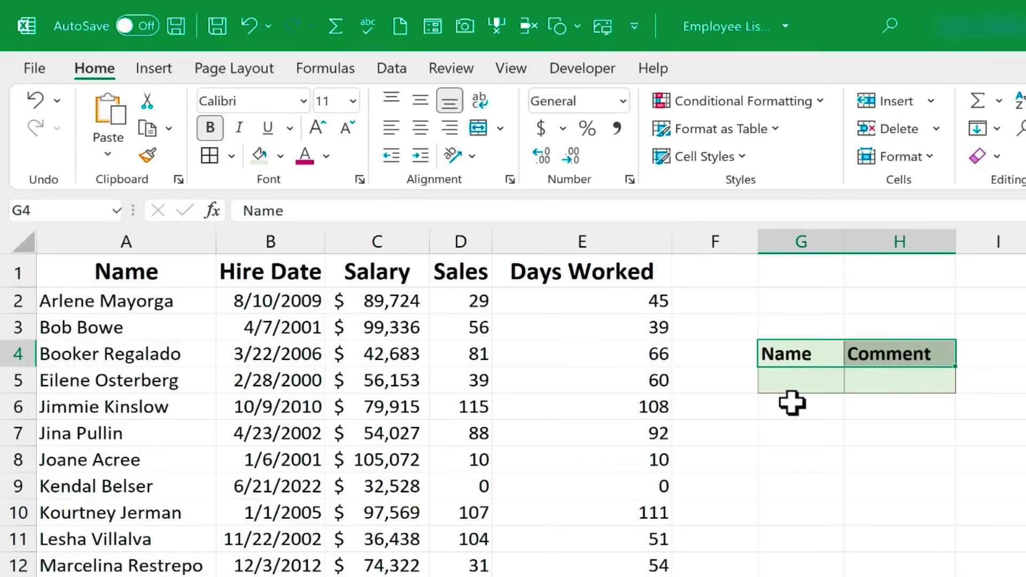
click(583, 74)
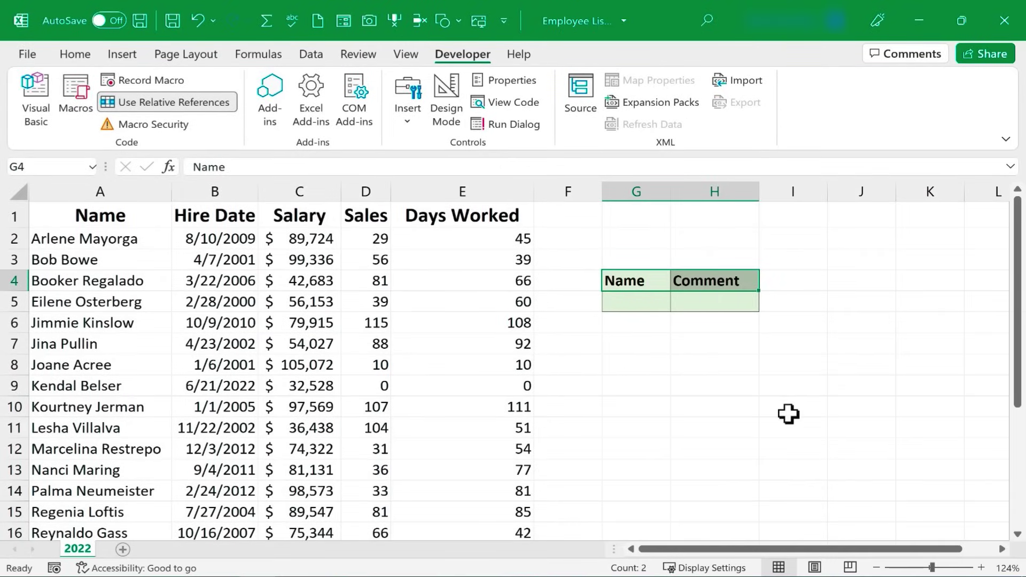
- Insert a form at H12 with the macro and fill in a first name and 'Great!'
click(697, 389)
click(757, 430)
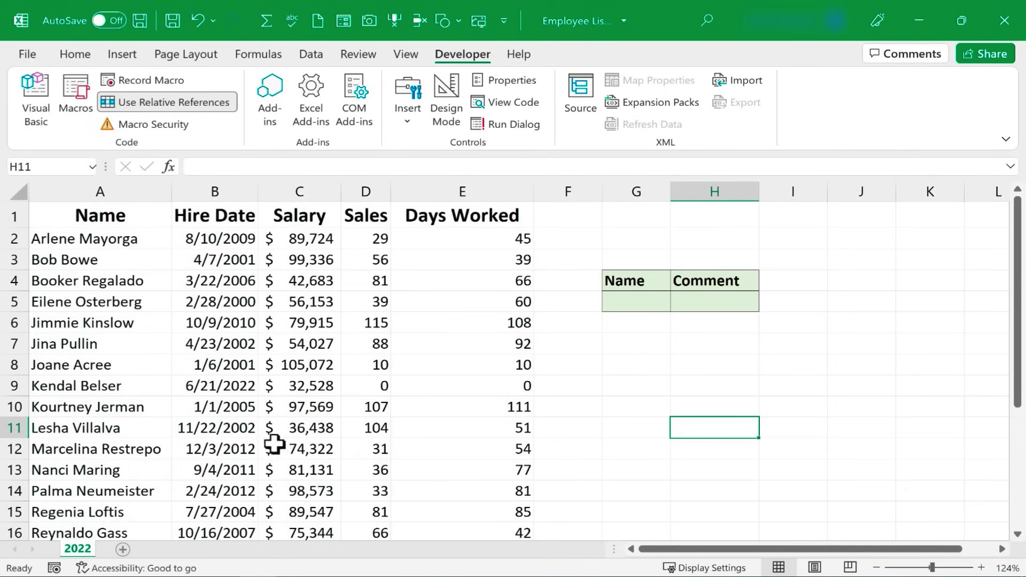
click(781, 448)
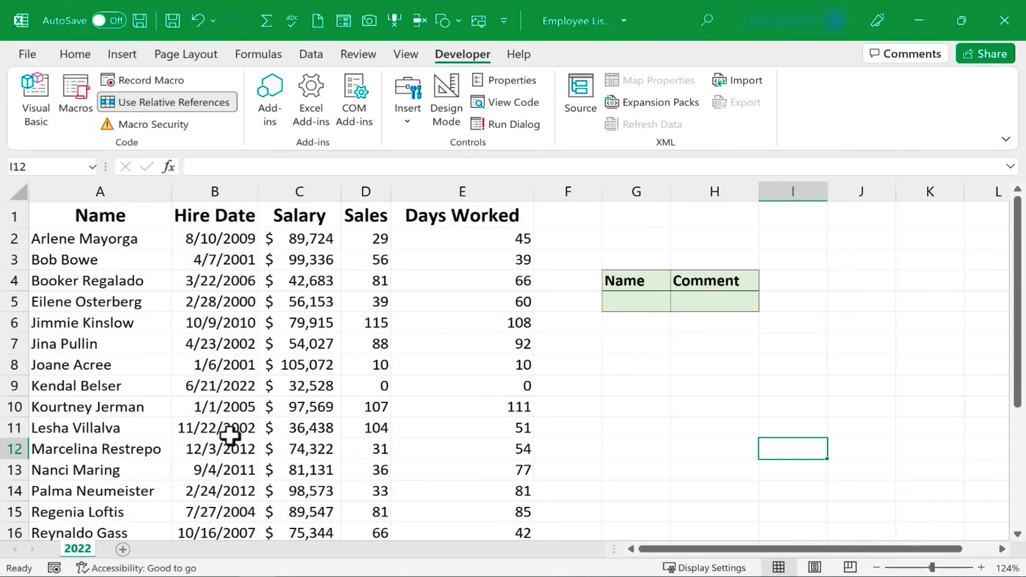
click(716, 448)
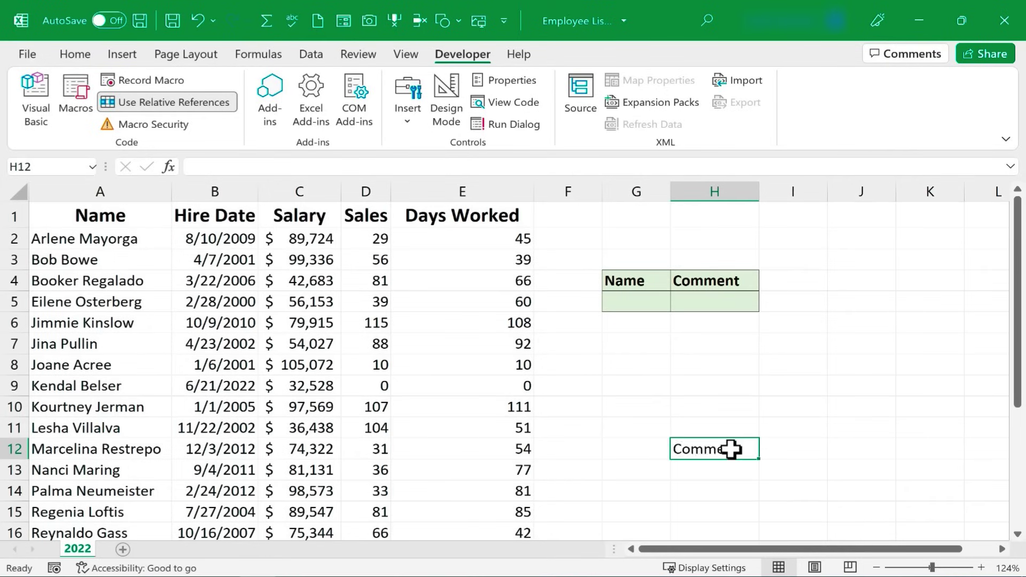
key(ctrl+shift+m)
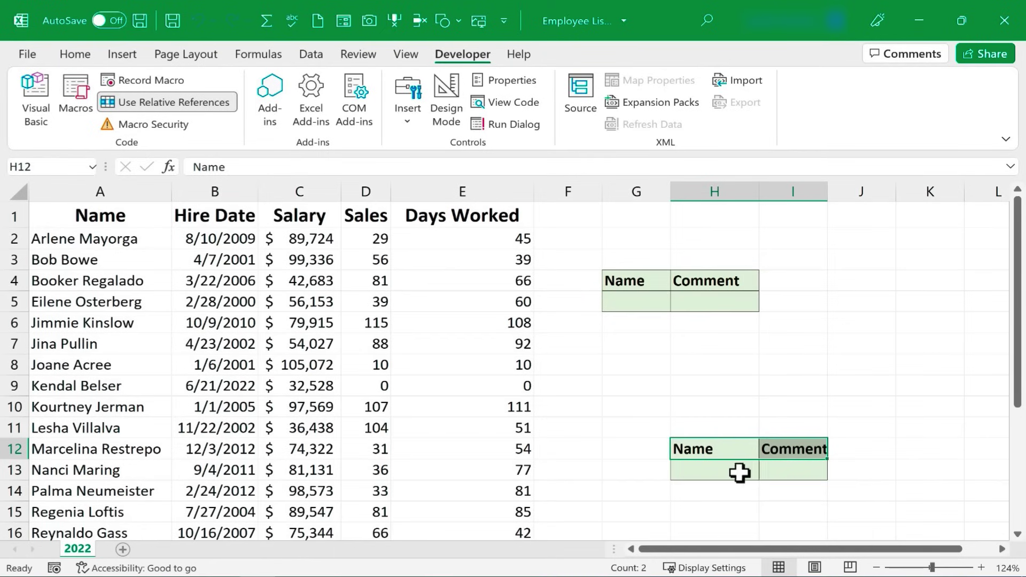
click(740, 472)
text(Jina)
key(Tab)
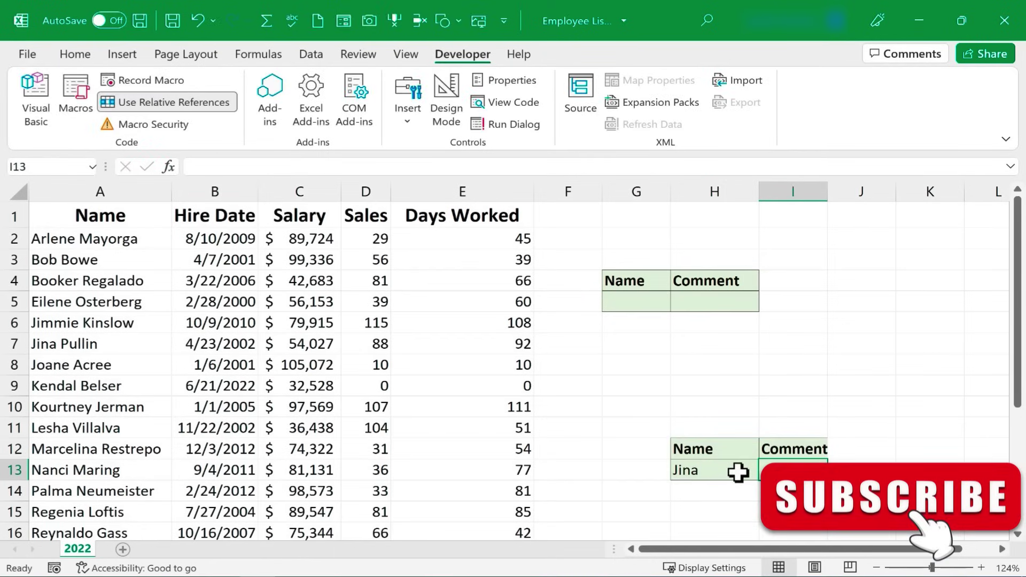
text(Great!)
- Stamp more Name/Comment forms at J6, I8 and one more cell with the macro shortcut
click(861, 330)
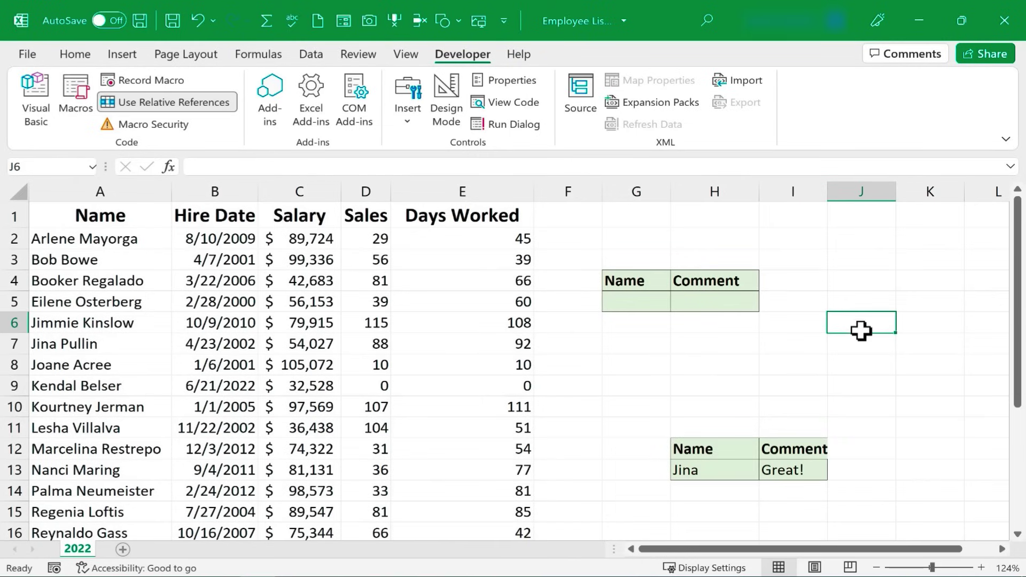
key(ctrl+shift+n)
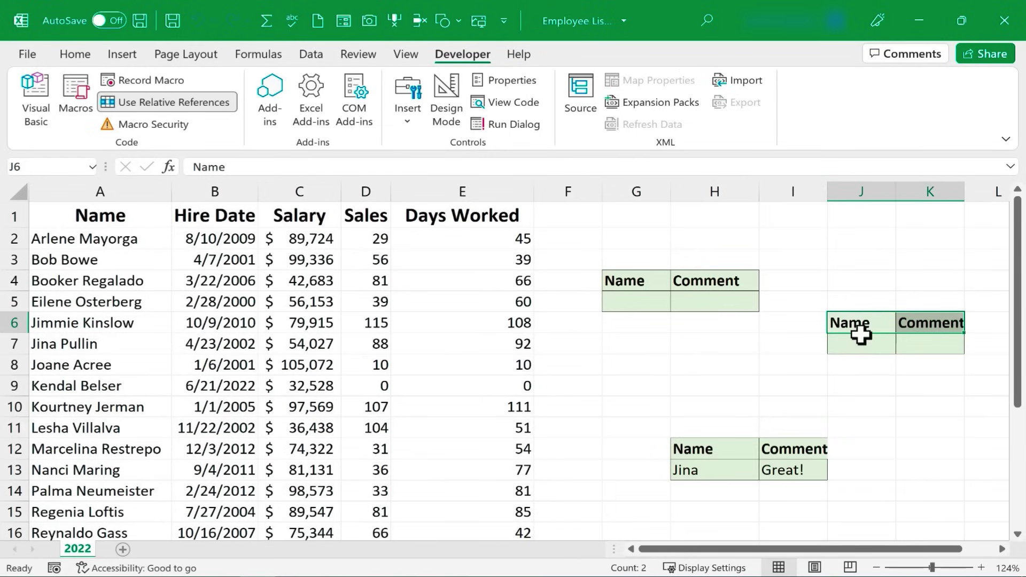
click(763, 359)
key(ctrl+shift+n)
click(749, 528)
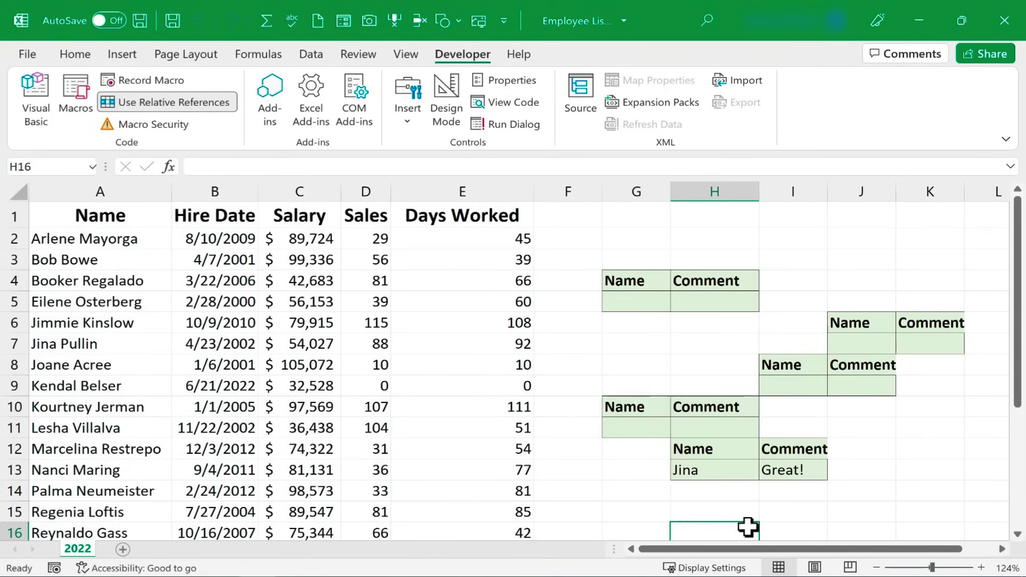
key(ctrl+shift+n)
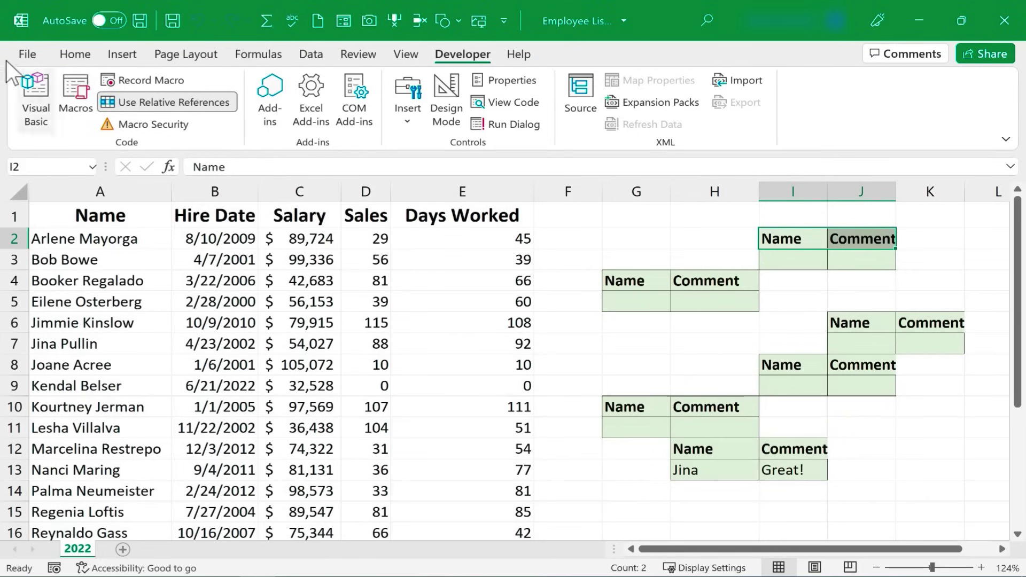
- Save As 'Employee List for Make Your Own Excel Keyboard Shortcuts video2' as Excel Macro-Enabled Workbook (*.xlsm)
click(27, 54)
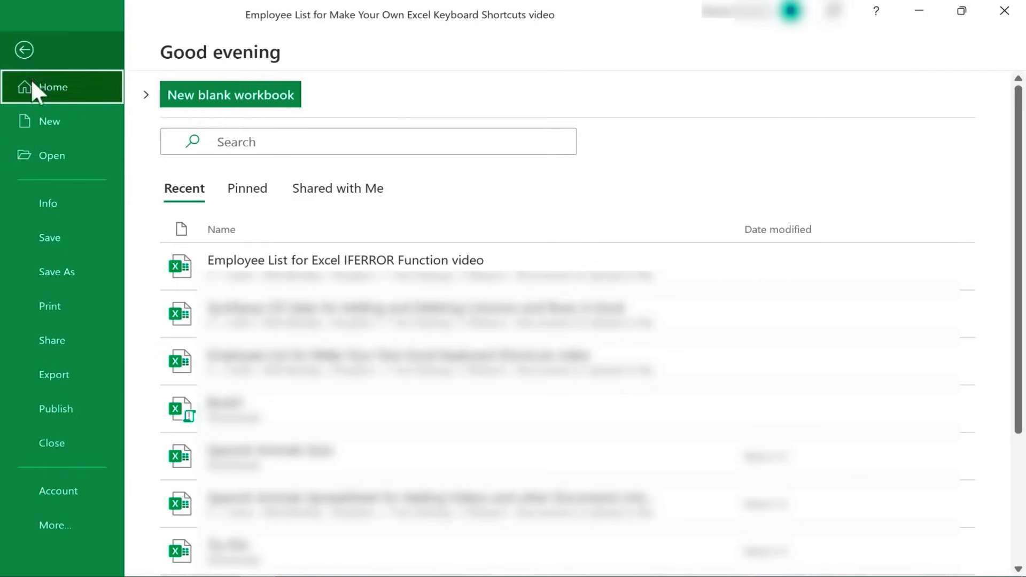
click(65, 271)
click(832, 130)
key(End)
text(2)
key(Return)
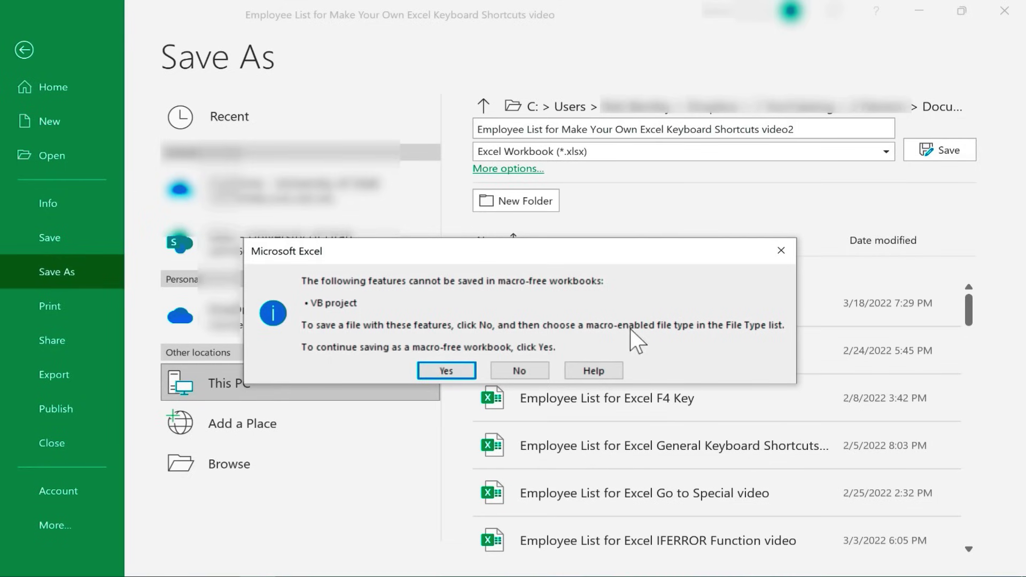
click(534, 372)
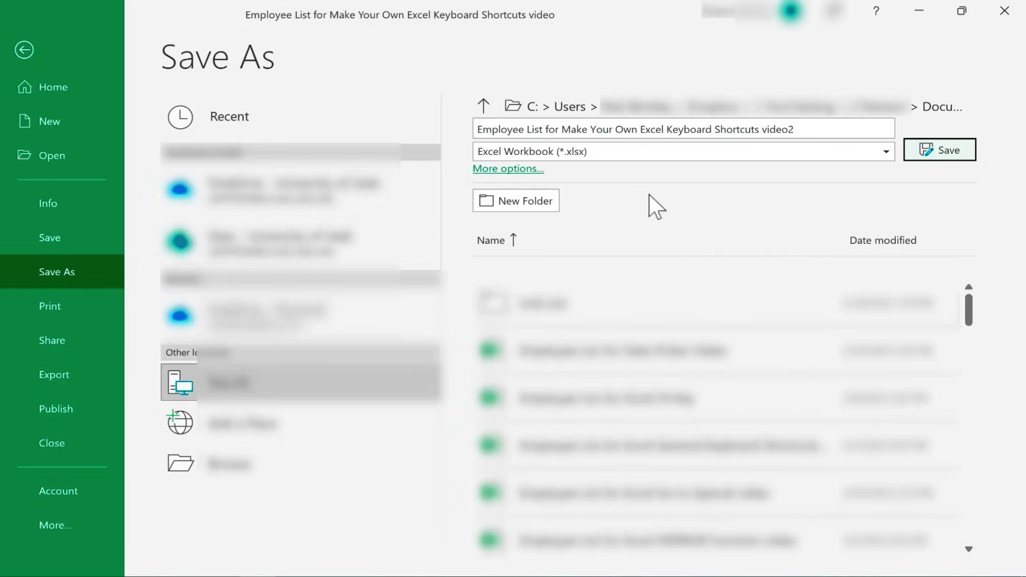
click(588, 152)
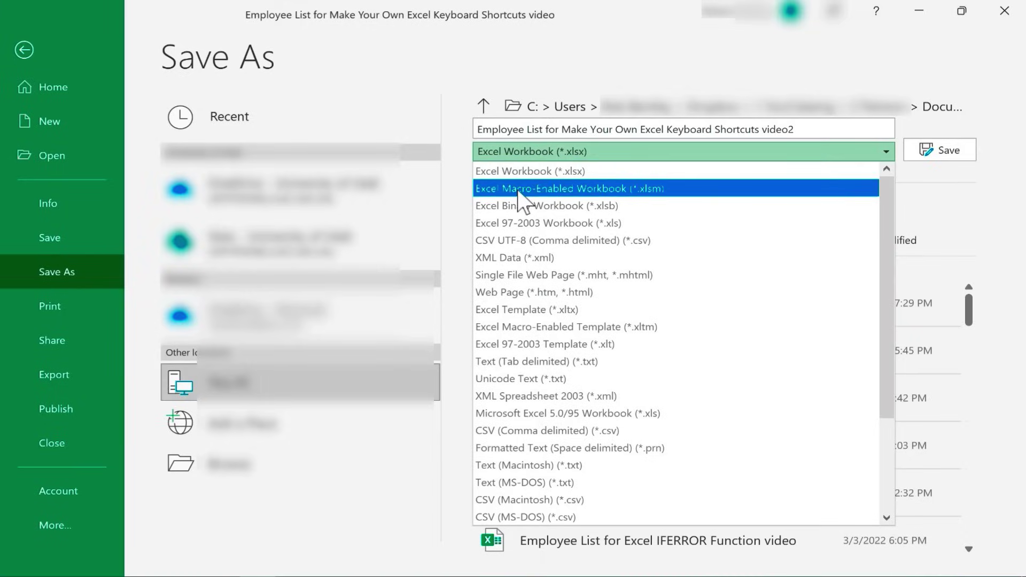
click(519, 190)
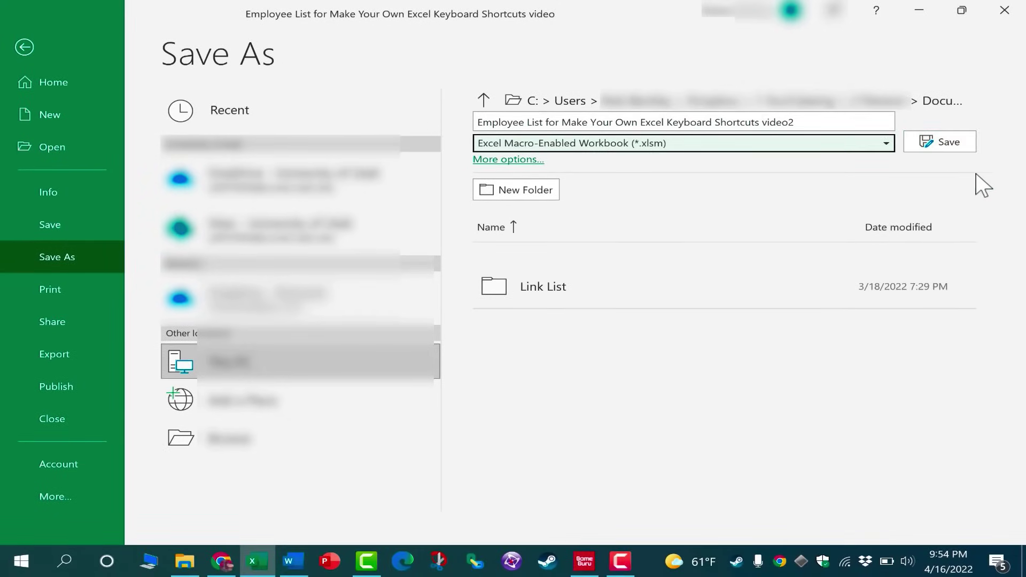
- Finish saving the macro-enabled employee list and close it
click(946, 142)
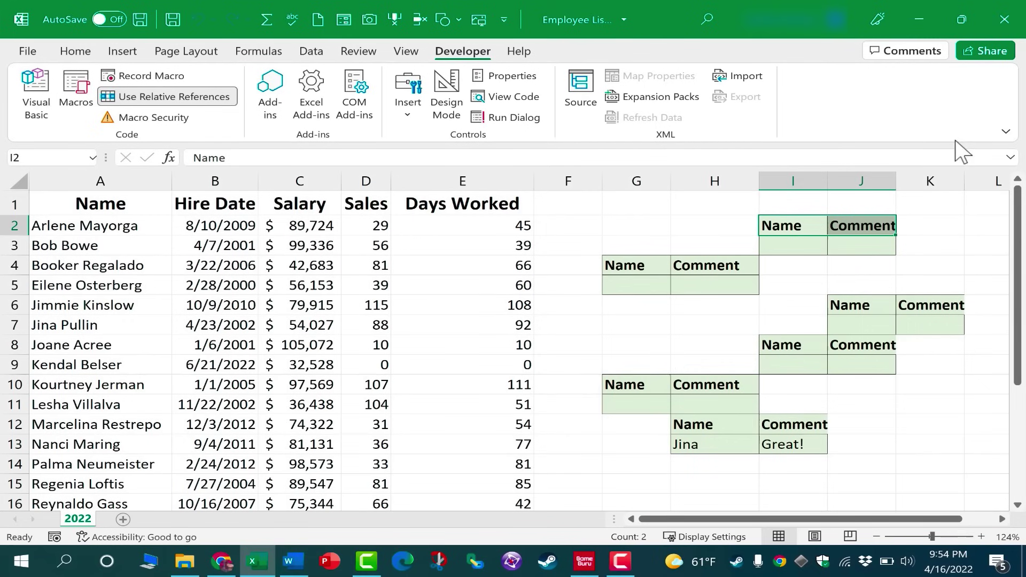
click(1005, 19)
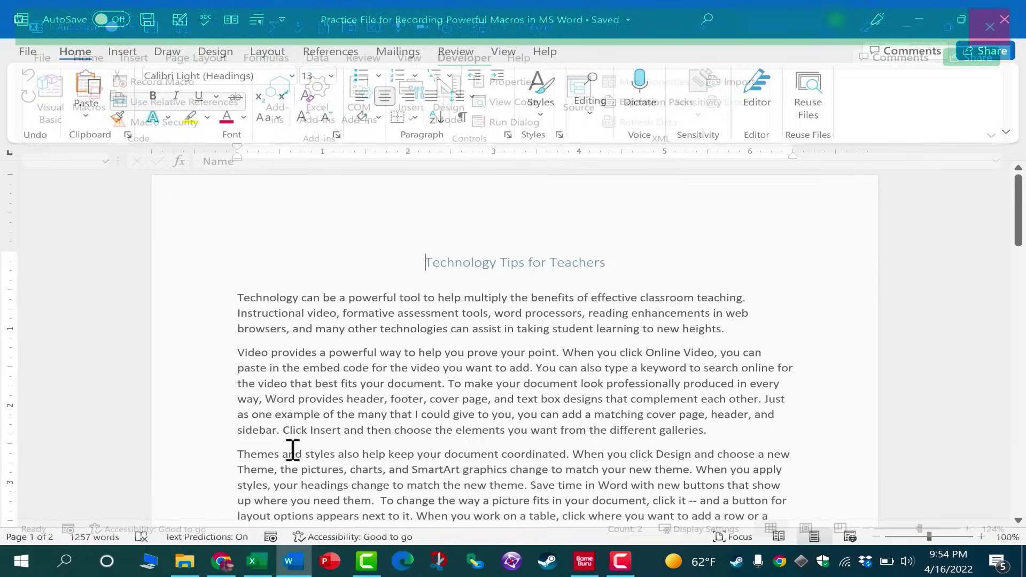
click(255, 567)
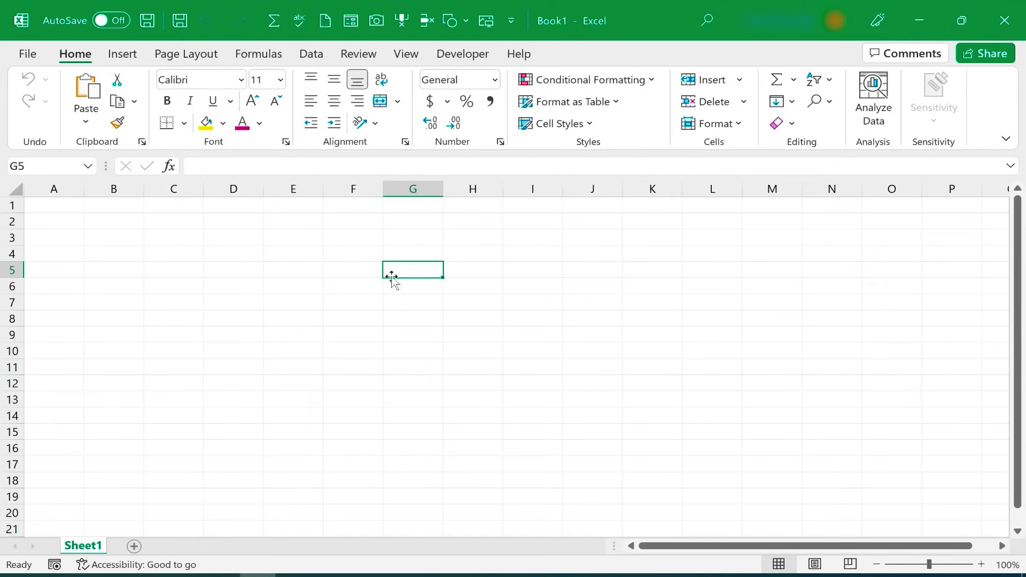
- In Book1, type sample text (afsadf, asdf, asdf) into cells, then undo down to one asdf in D2
click(240, 206)
text(afsadf)
click(278, 221)
text(asdf)
click(228, 248)
text(asd)
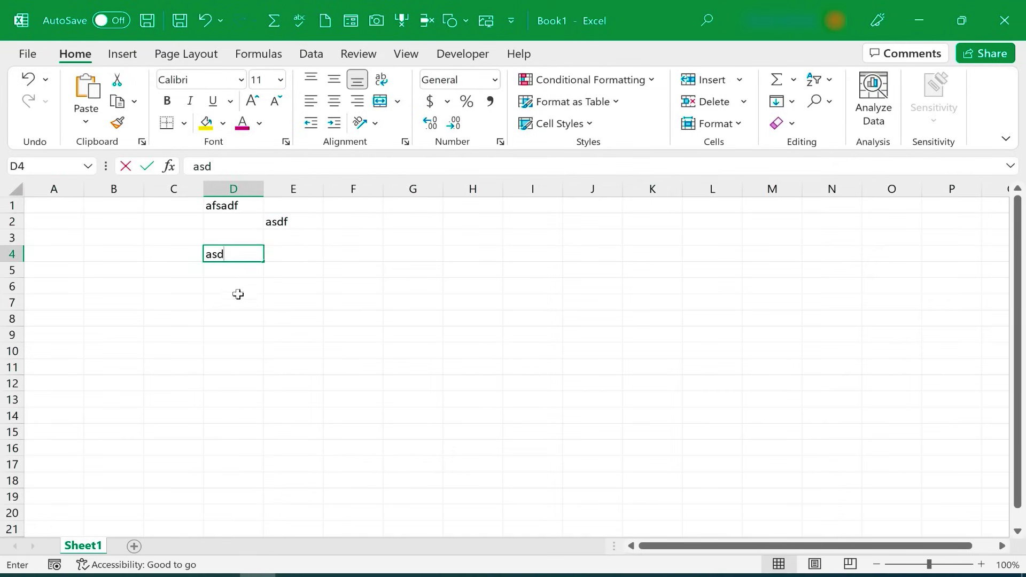
text(f)
click(279, 303)
click(235, 296)
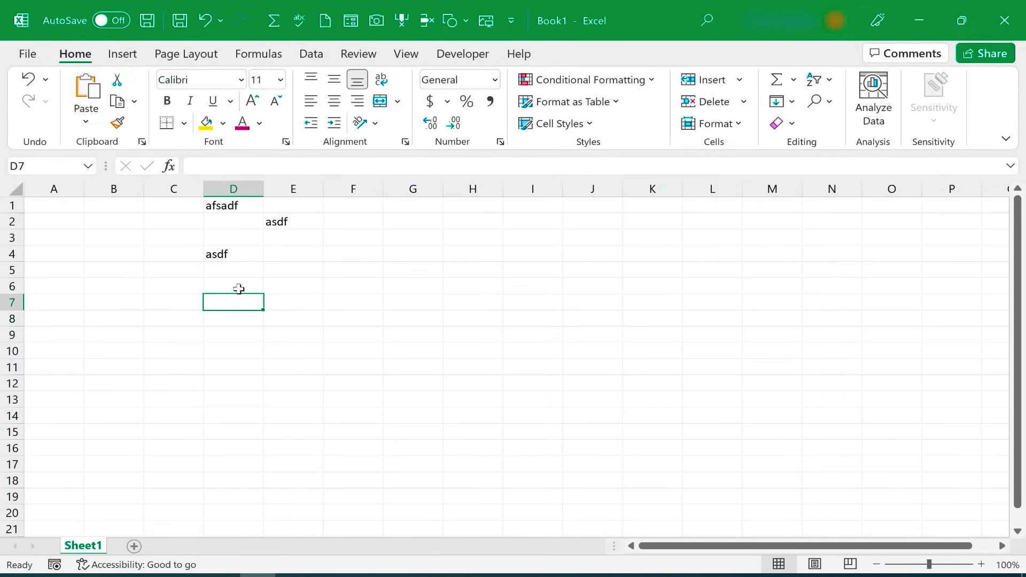
click(239, 289)
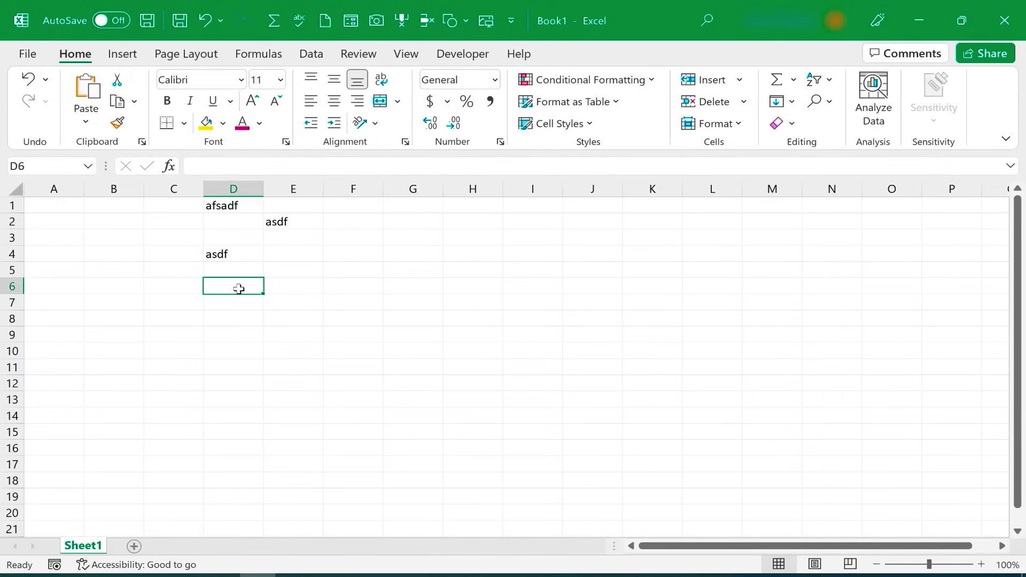
key(alt+BackSpace)
key(alt+BackSpace)
key(alt+BackSpace)
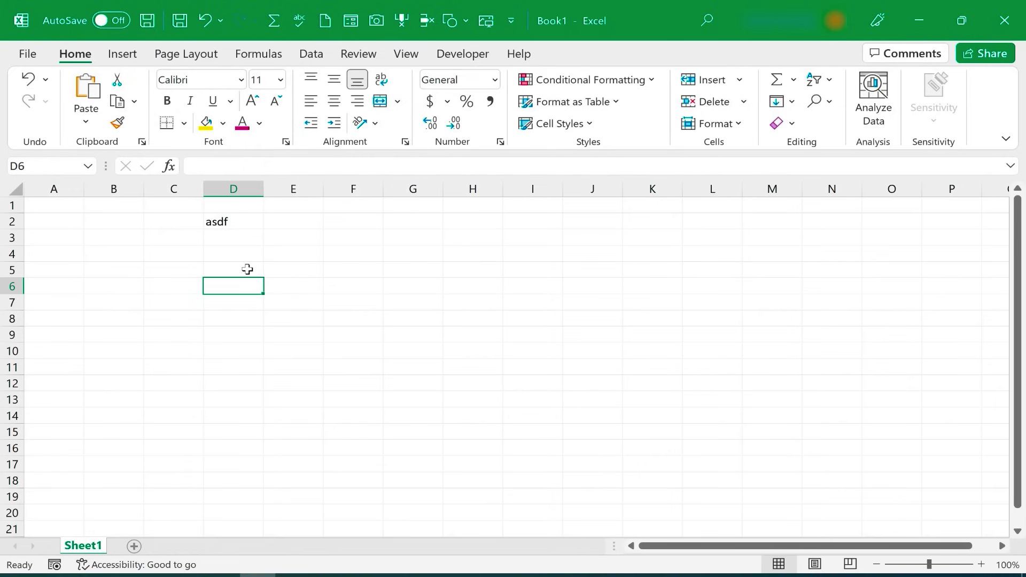
- Type the AutoCorrect abbreviation 'wr' in E5 so it expands into a full name
click(313, 273)
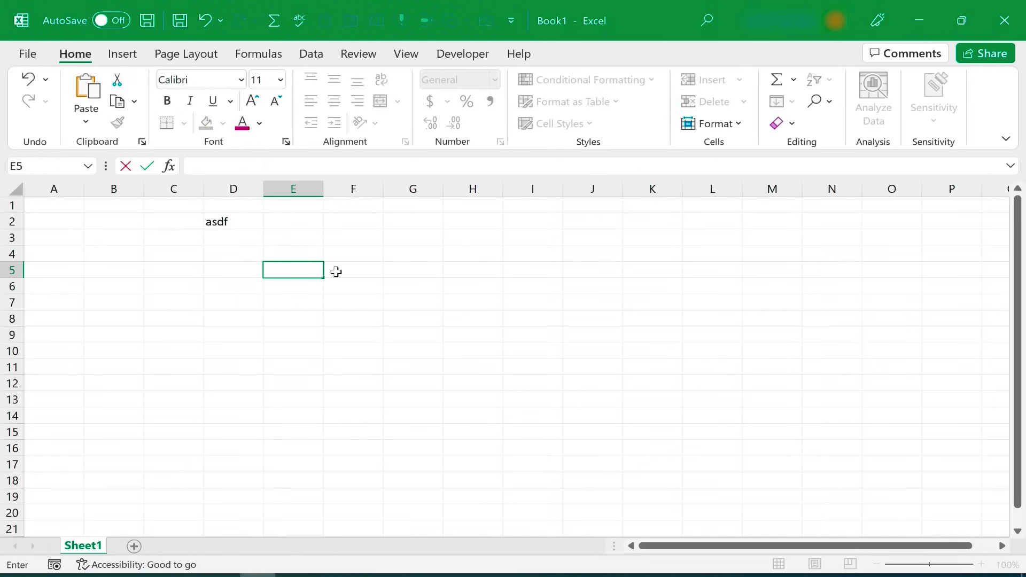
text(wr)
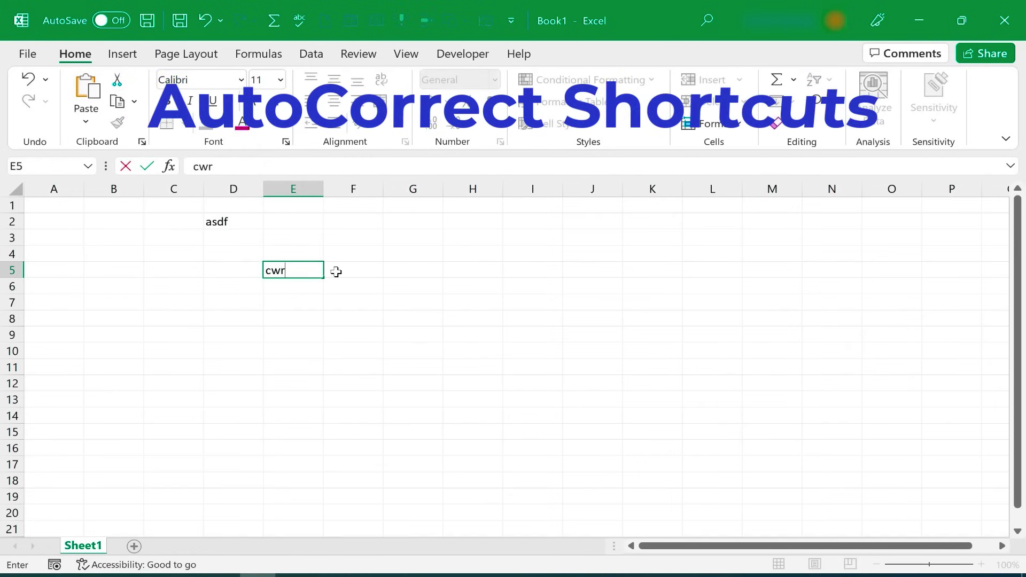
key(Return)
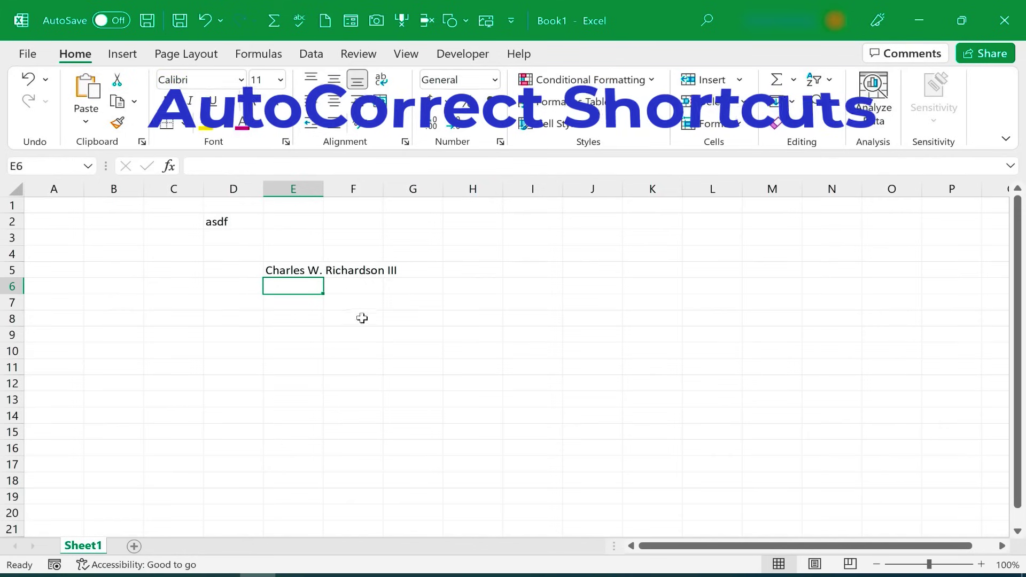
click(428, 341)
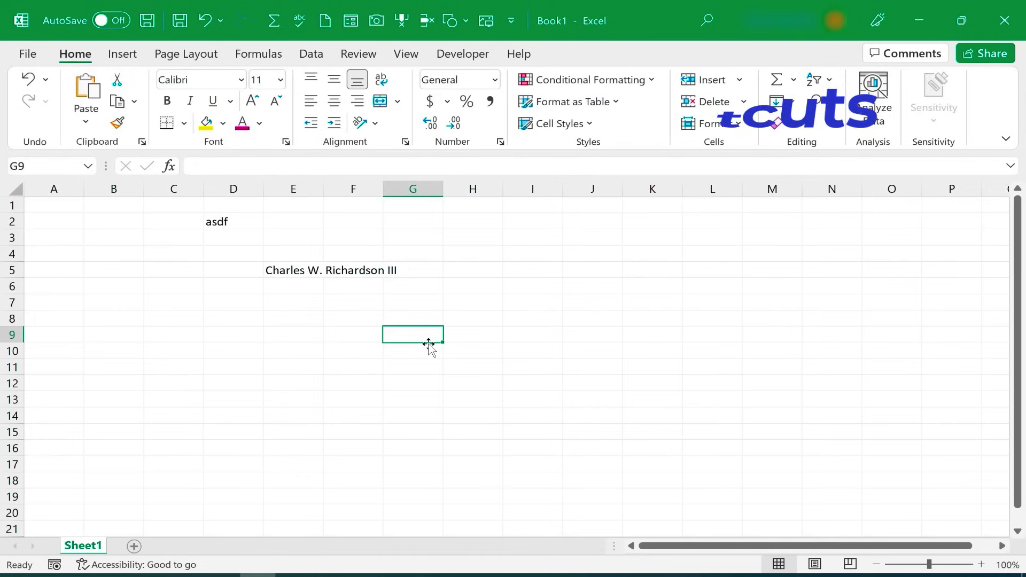
click(403, 319)
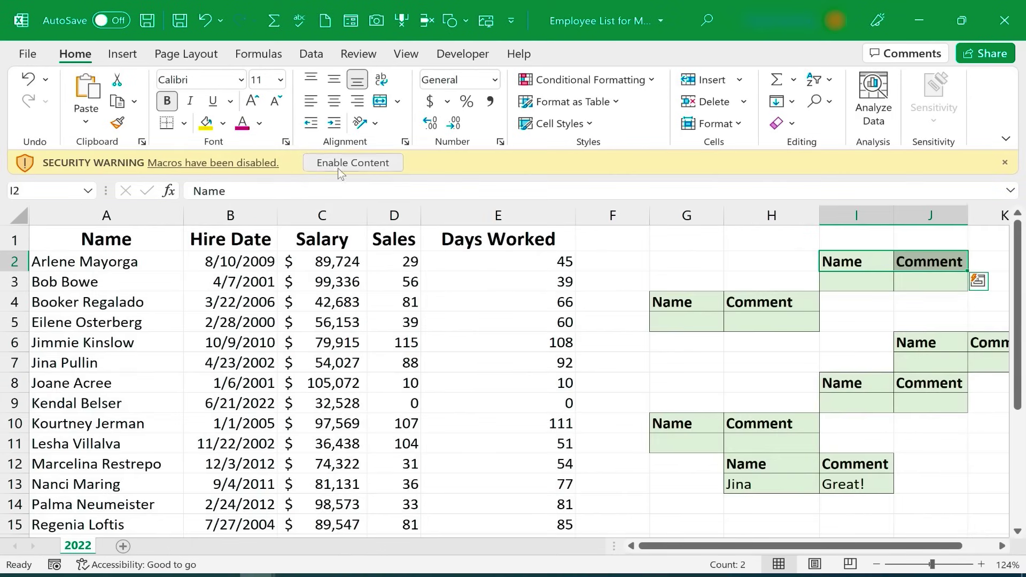
- Enable the employee list's macros, switch on Use Relative References, and start a new macro recording setup
click(354, 164)
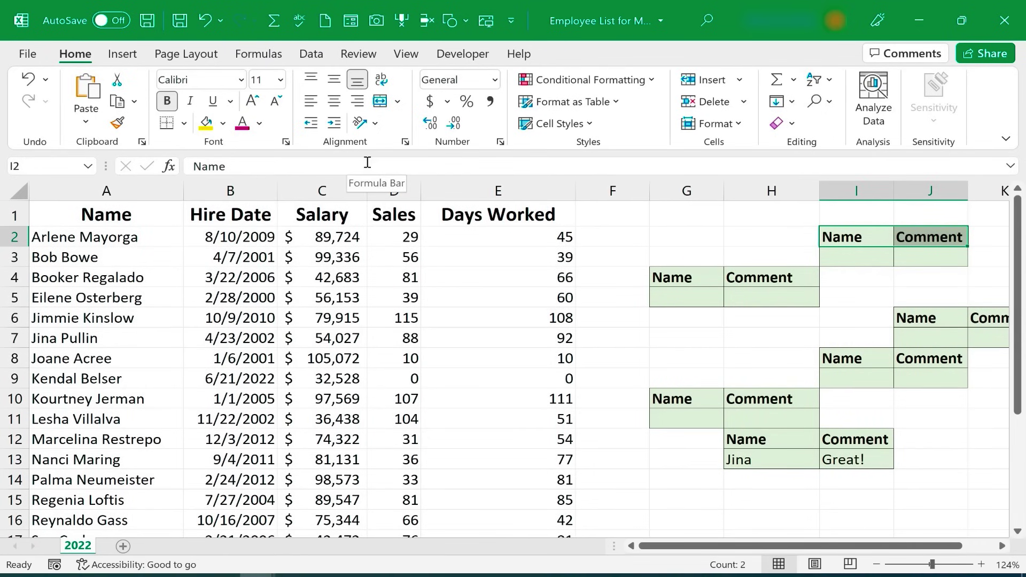
click(463, 53)
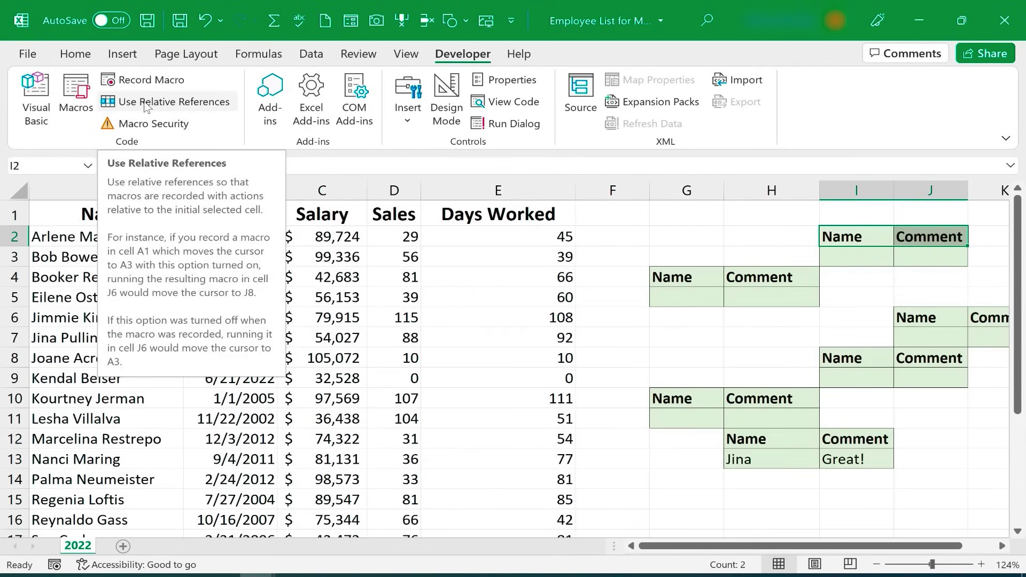
click(162, 107)
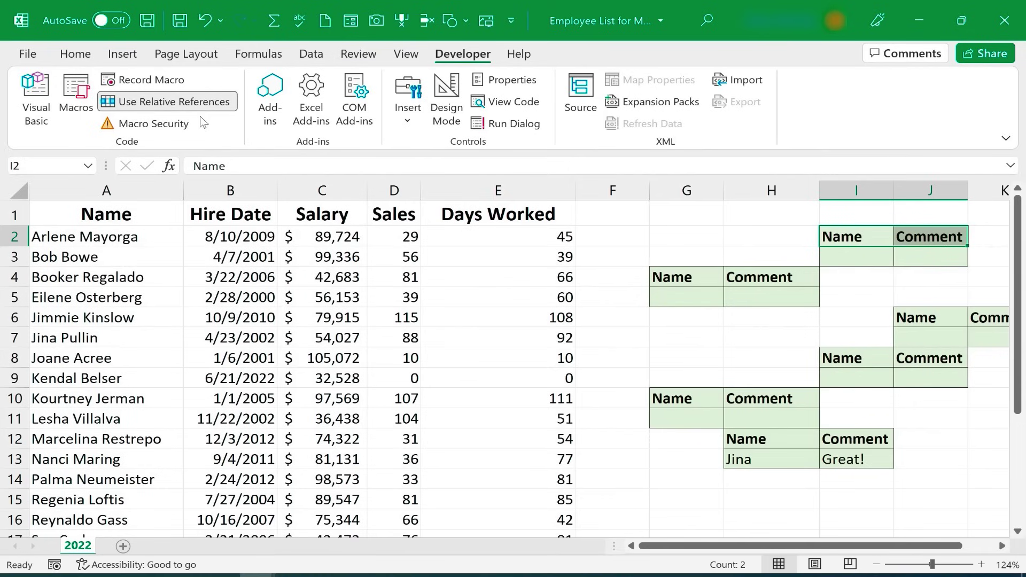
click(143, 81)
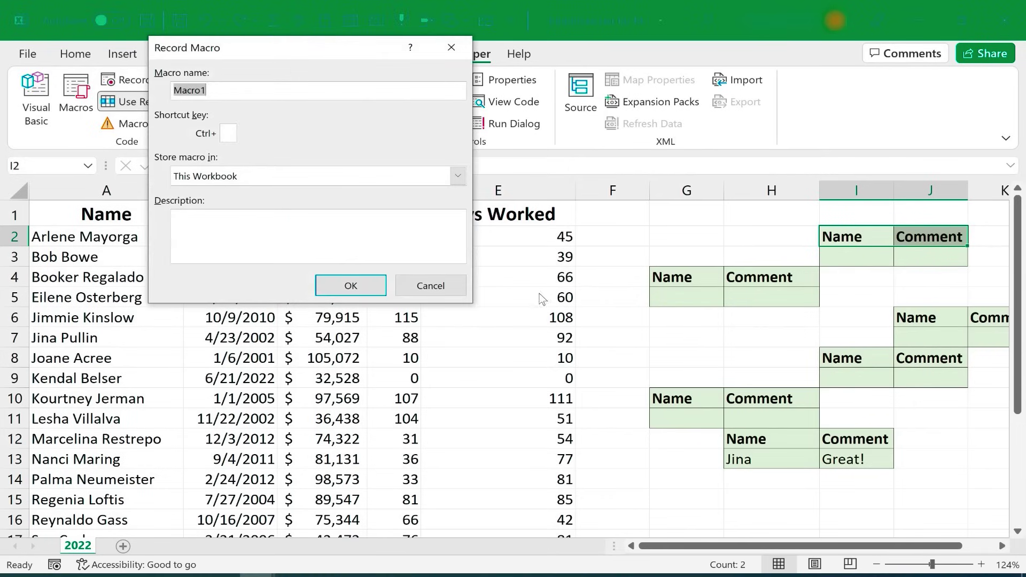
- Record a macro named BadComment with shortcut Ctrl+Shift+B, stored in the Personal Macro Workbook
text(BadCom)
text(men)
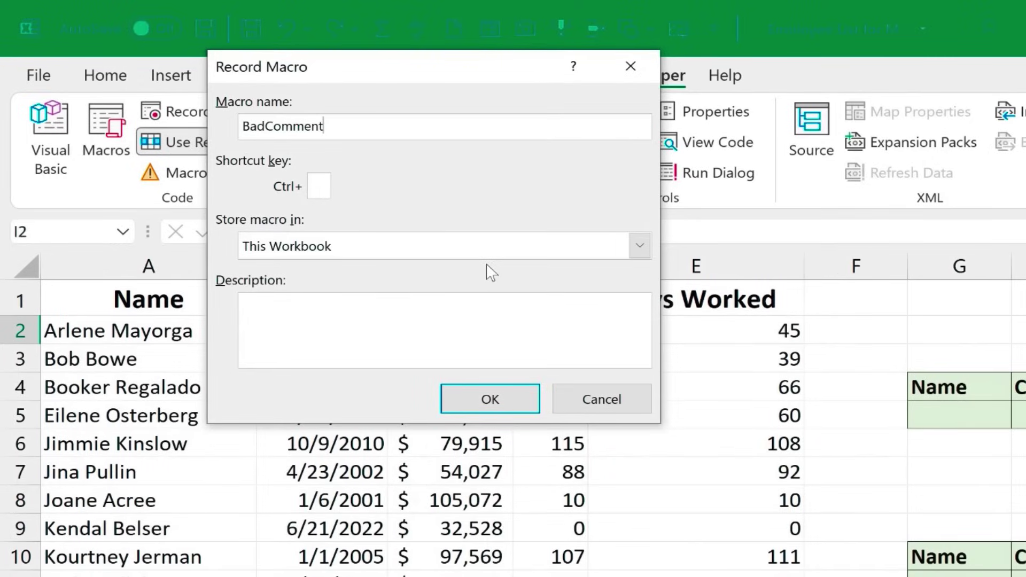
text(t)
text(B)
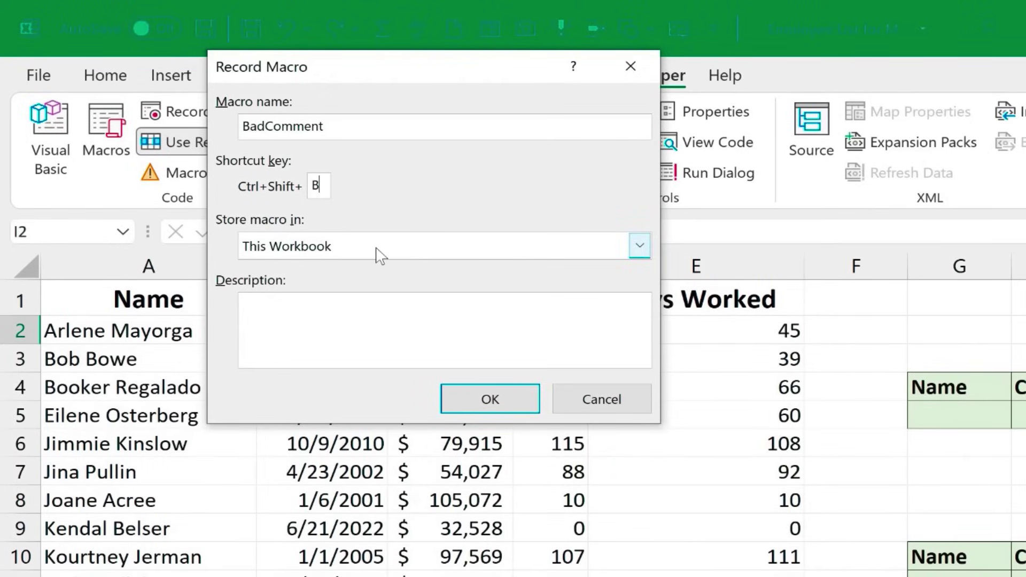
click(639, 247)
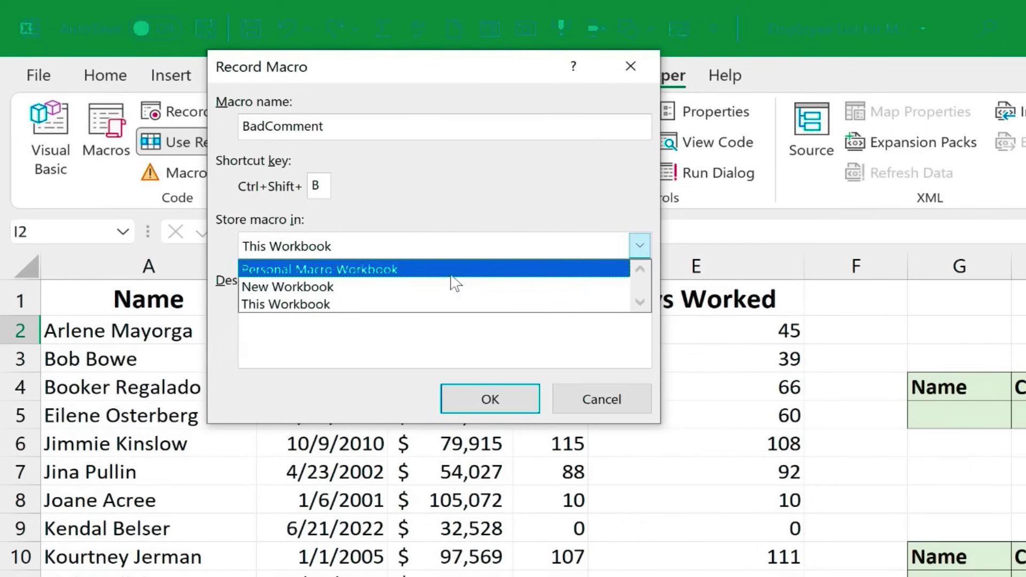
click(456, 279)
click(505, 404)
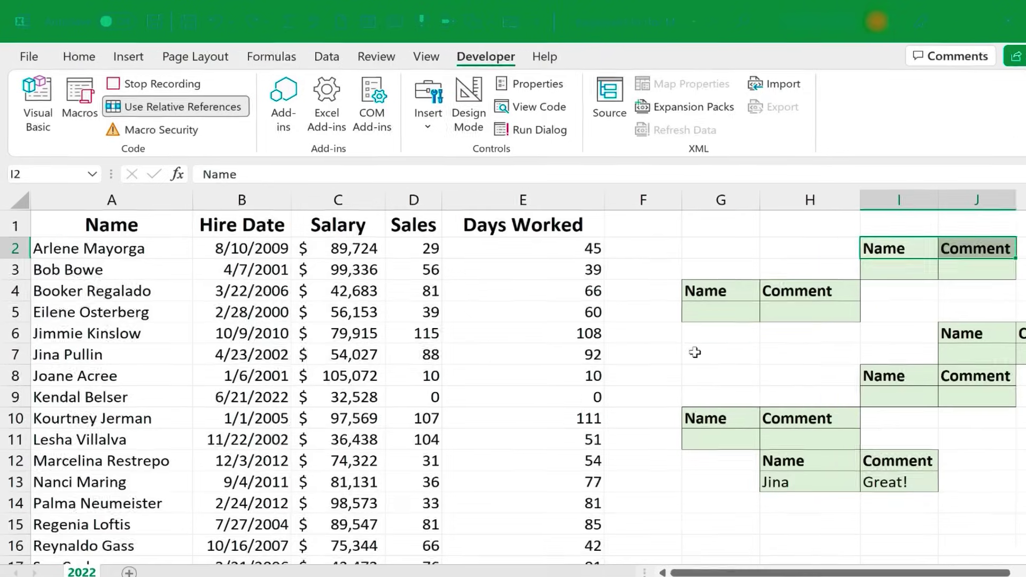
- Enter Name and Comment headings at G7:H7, then stop the macro recording
click(916, 465)
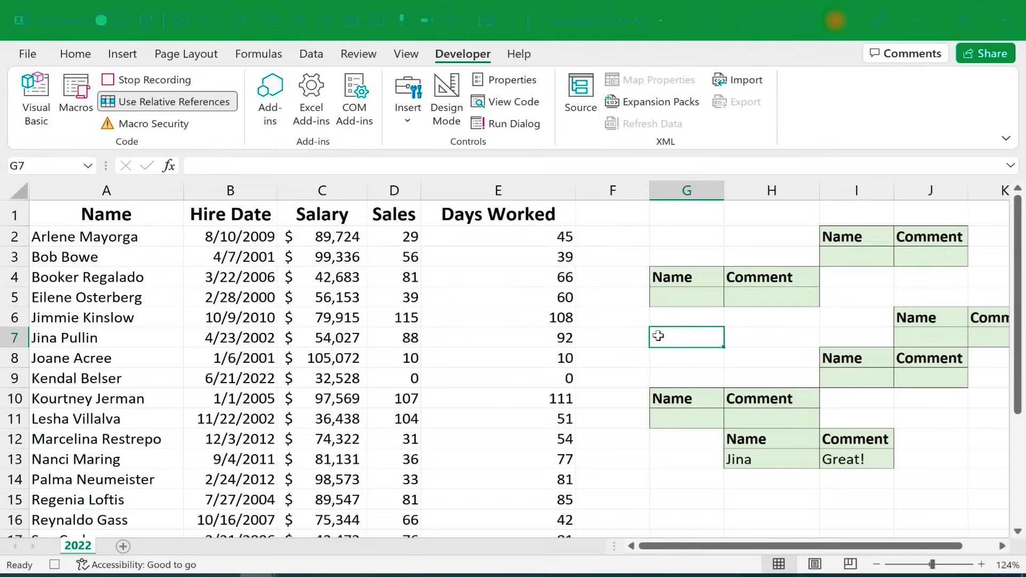
text(Name)
key(Tab)
text(Com)
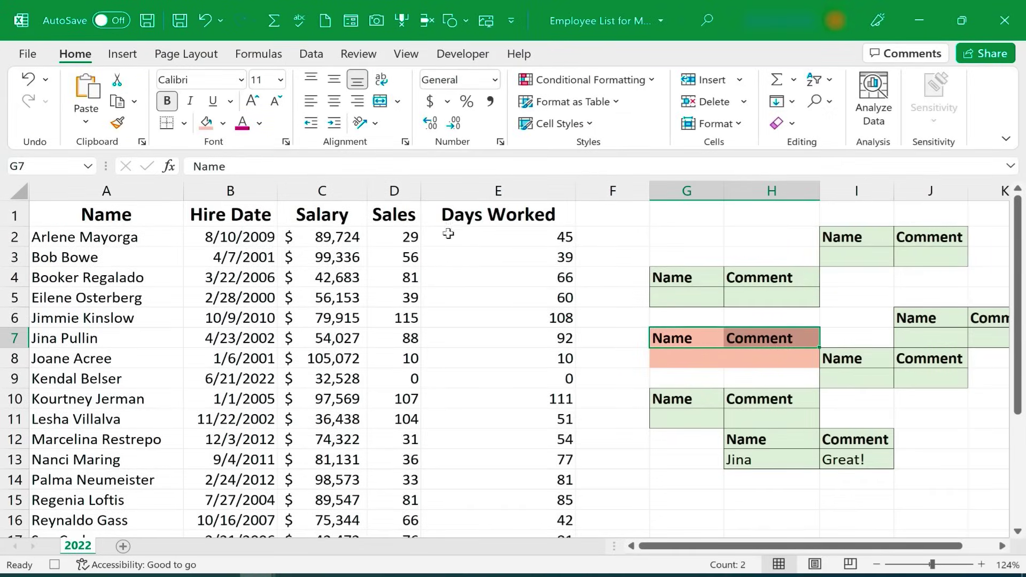
click(463, 54)
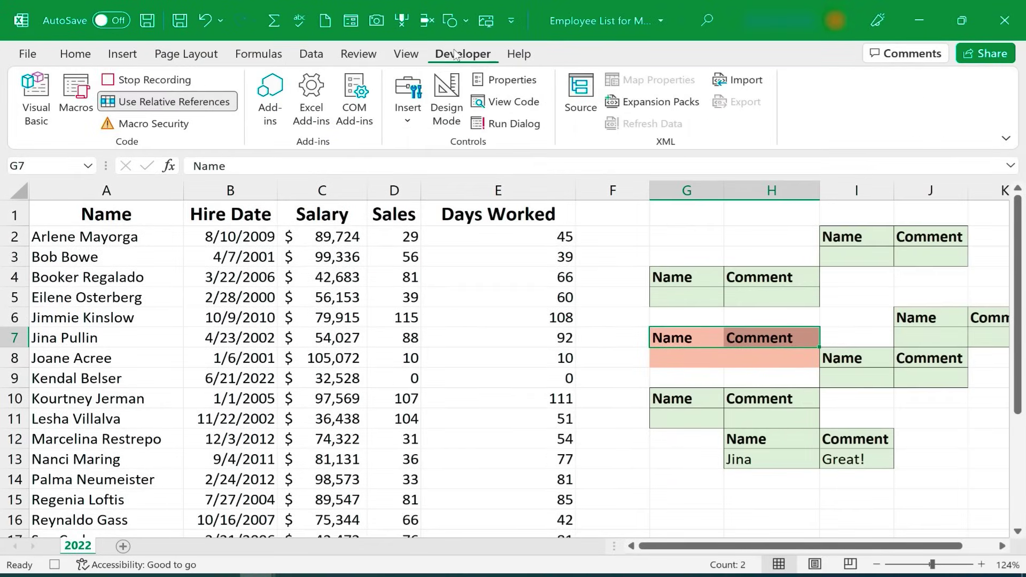
click(130, 85)
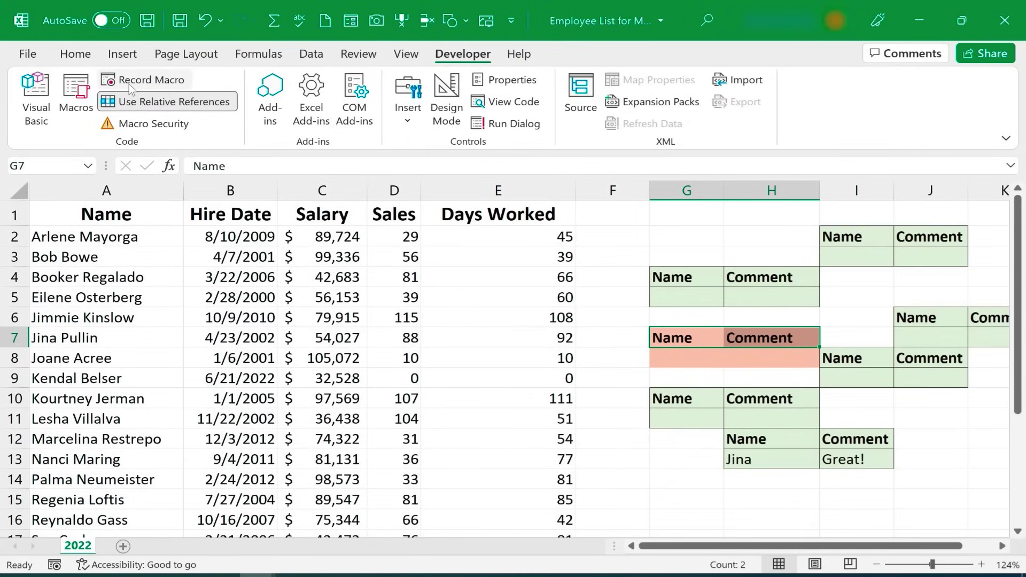
- Close the employee list workbook without saving, returning to Book1
click(728, 365)
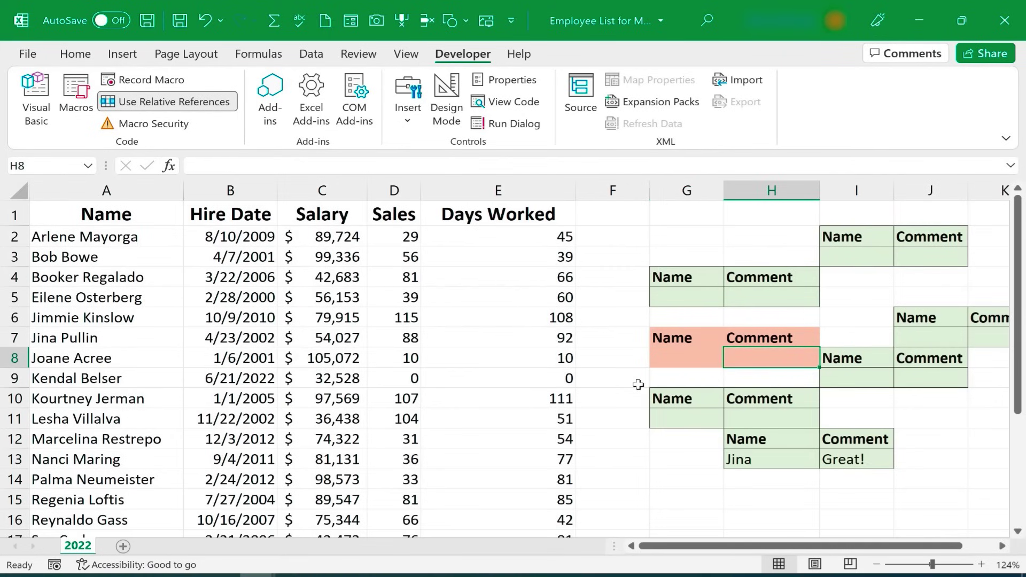
key(Left)
key(Left)
key(Left)
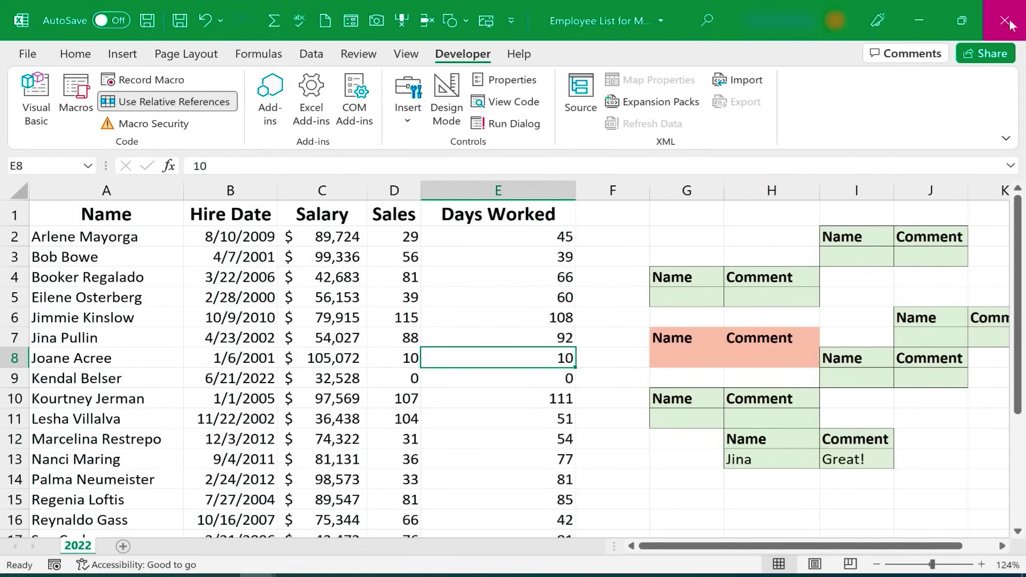
click(1011, 24)
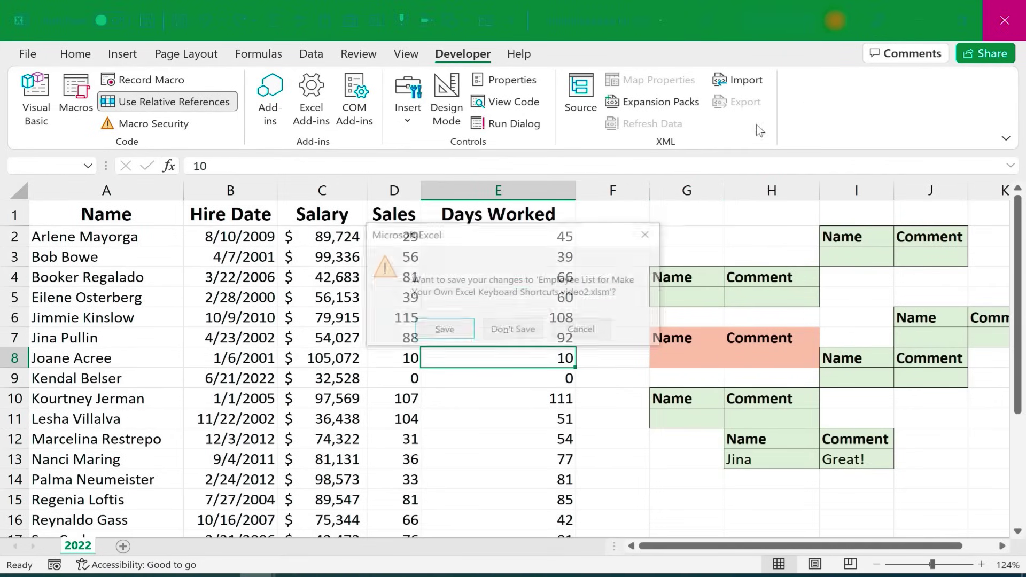
click(506, 331)
click(625, 335)
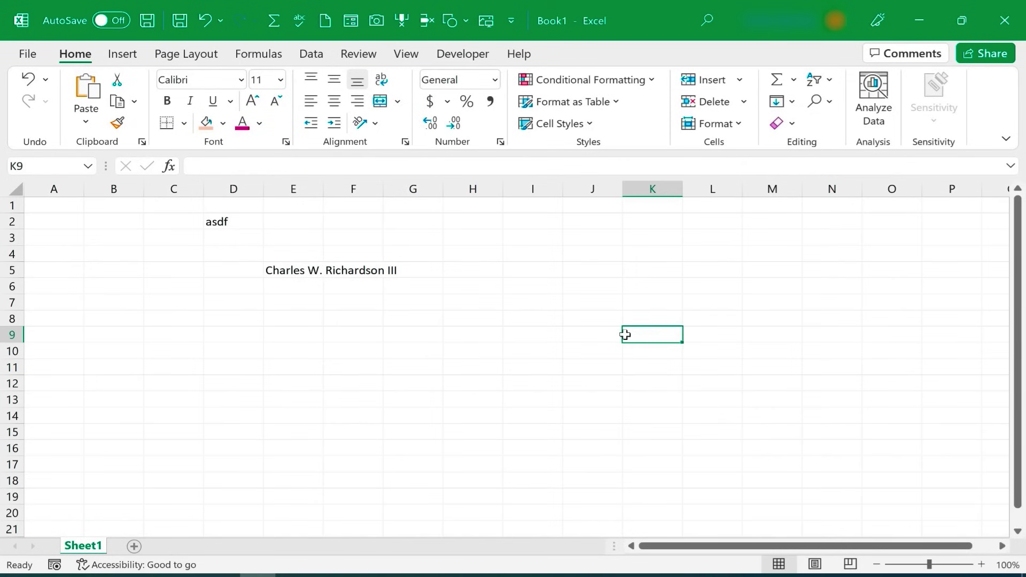
- In Book1, pick a cell and run the BadComment macro shortcut to insert the red Name/Comment form
key(Down)
key(Down)
key(Down)
key(Down)
key(Down)
key(Left)
key(Left)
key(ctrl+shift+m)
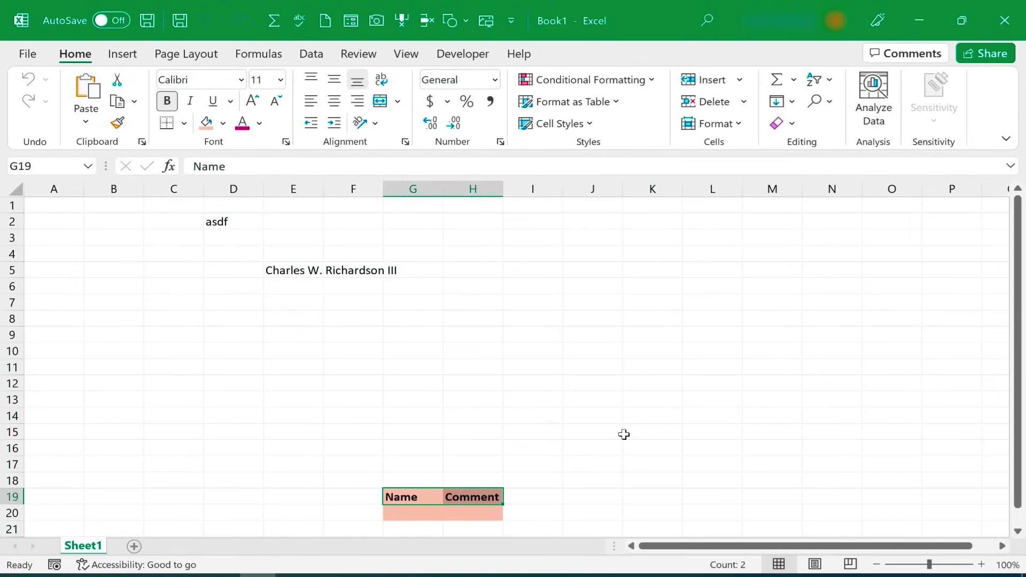
scroll(574, 386, down, 3)
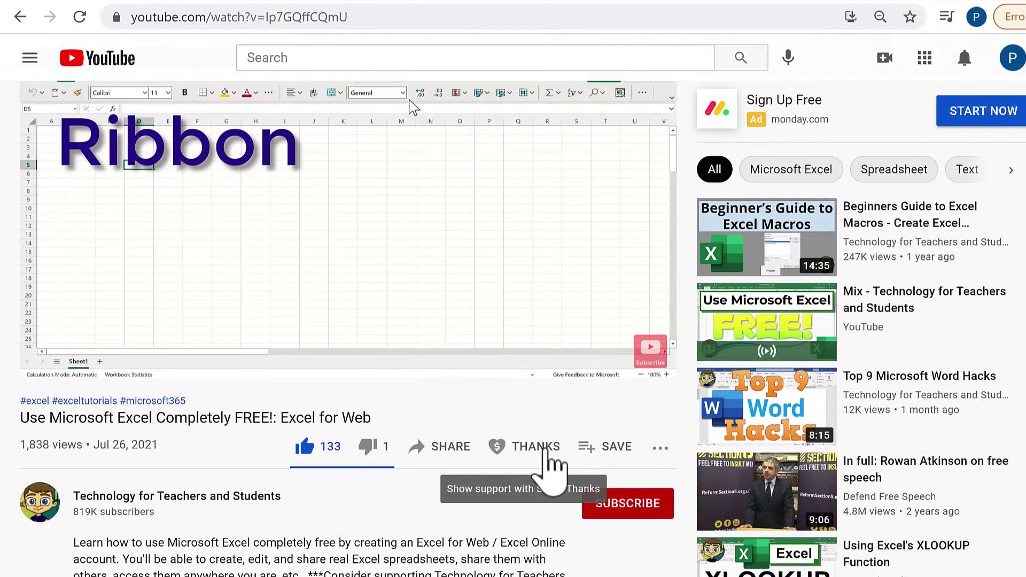
- Open the Super Thanks options under the Excel for Web video
click(547, 450)
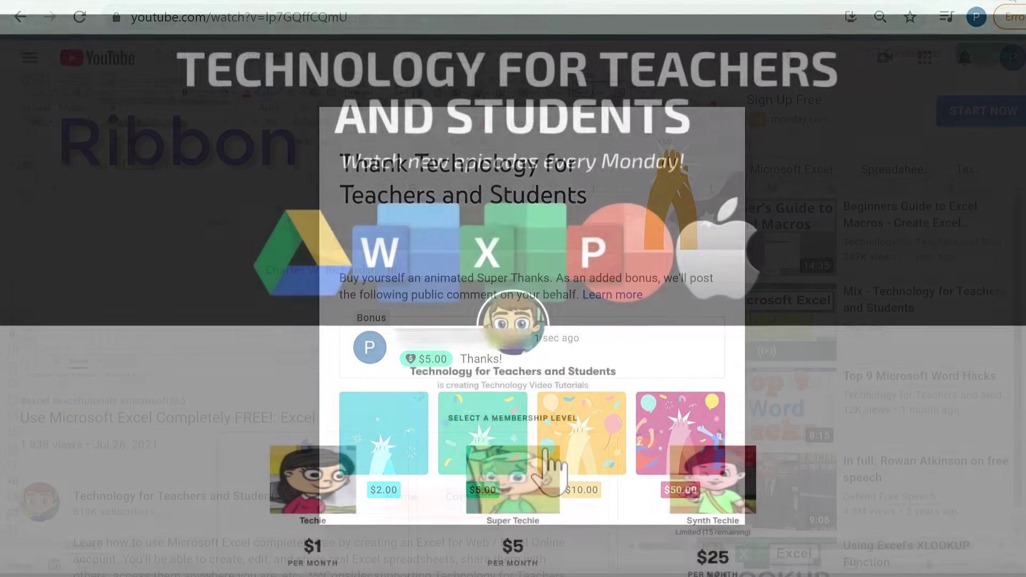